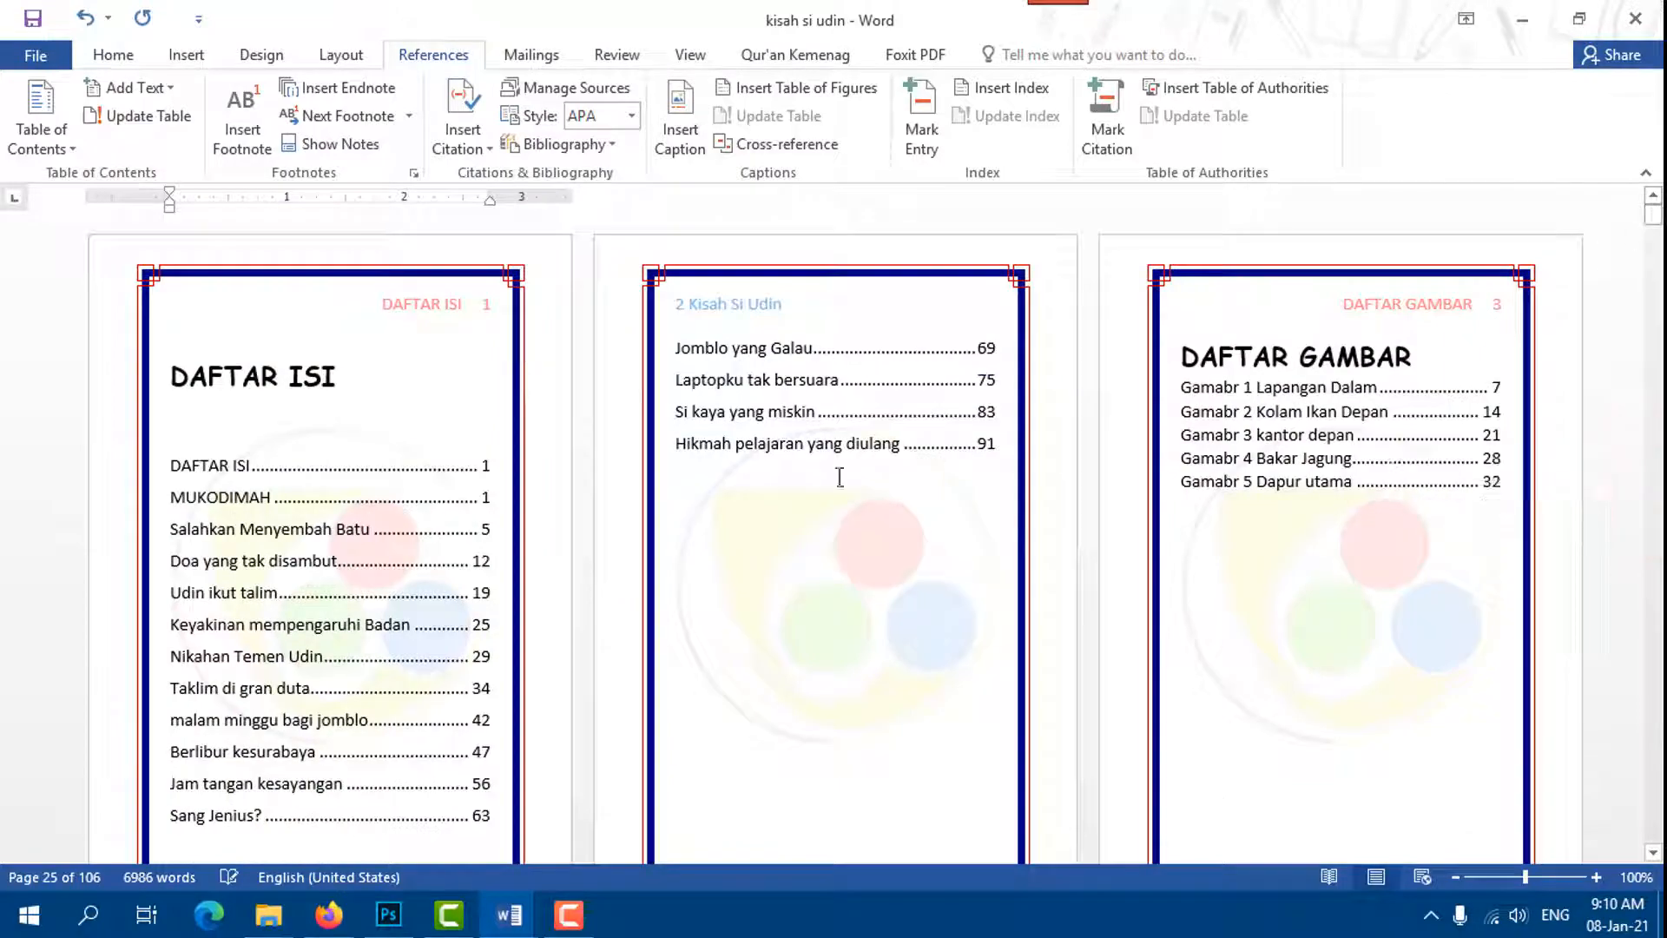
# Open the caption label choices for a table of figures under the DAFTAR TABLE heading.
pyautogui.moveTo(1650, 217); pyautogui.dragTo(1652, 233)
pyautogui.scroll(-3, 358, 432)
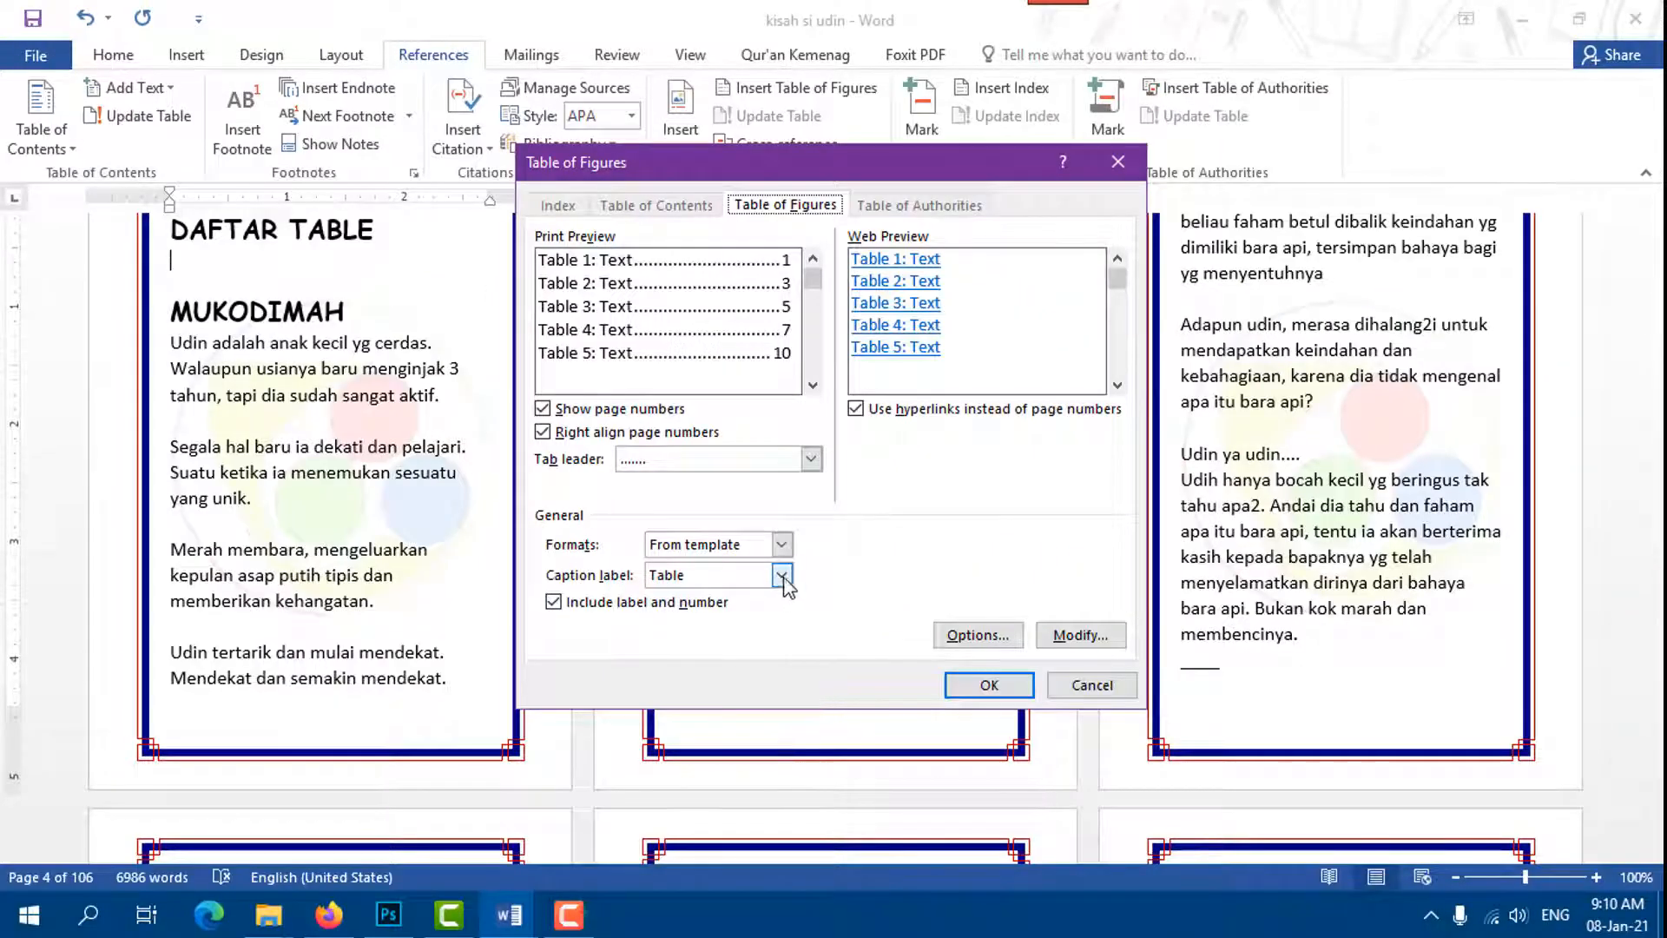
pyautogui.click(781, 575)
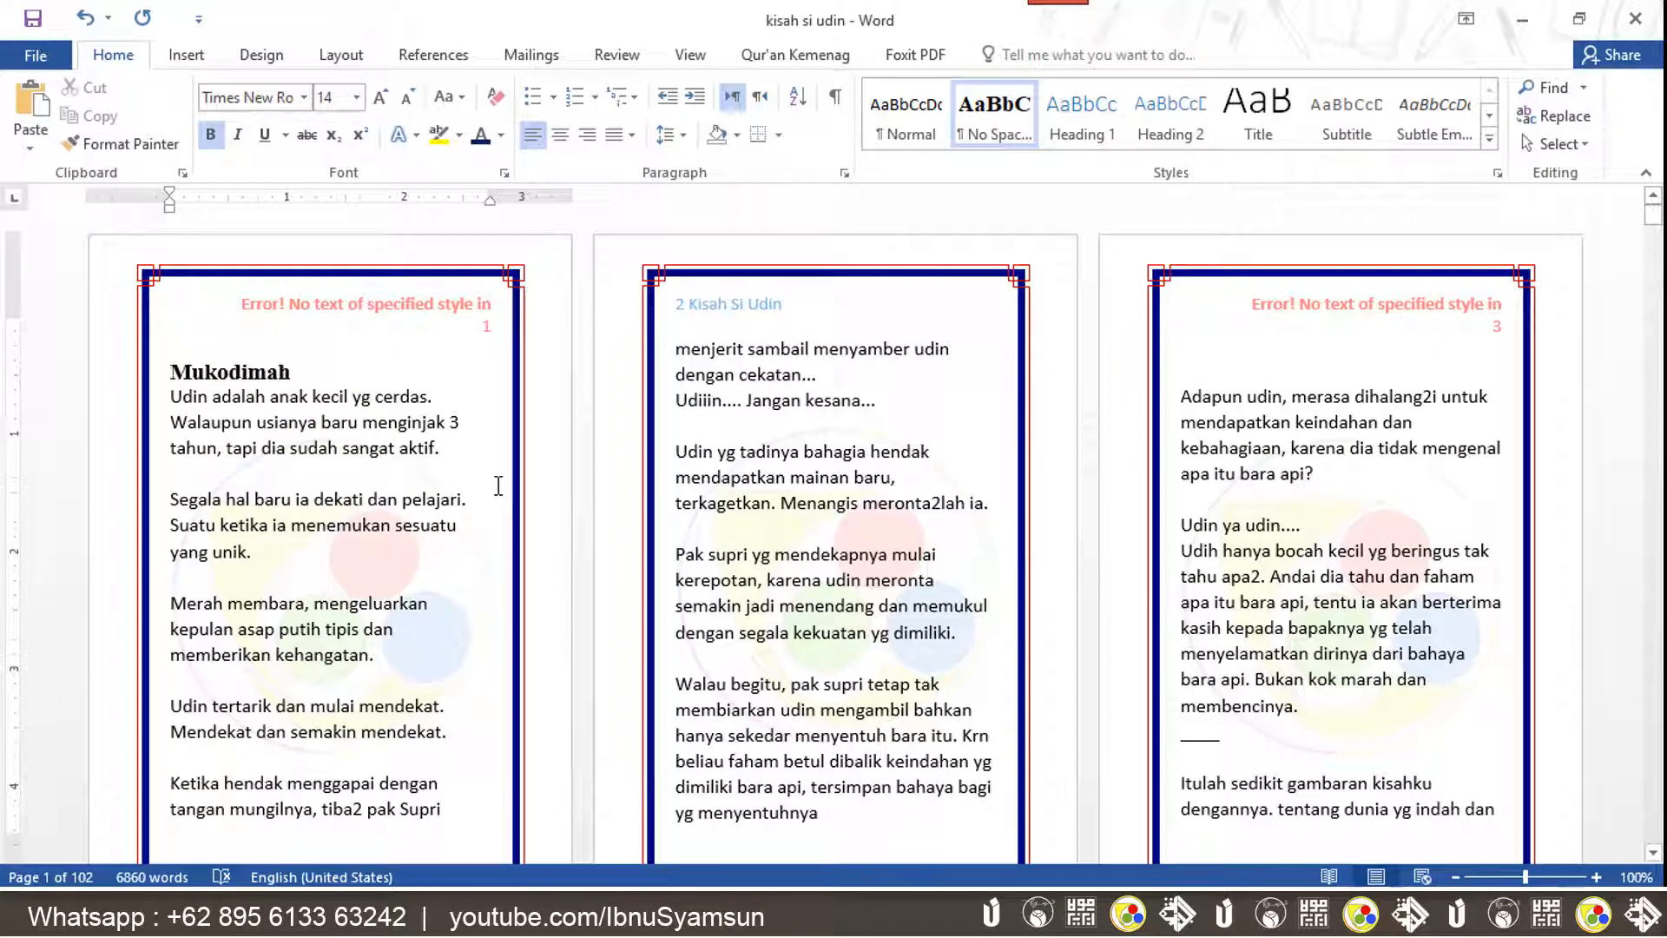
# Modify the Heading 1 style to use the Comic Sans MS font at size 16.
pyautogui.click(310, 372)
pyautogui.moveTo(291, 369); pyautogui.dragTo(236, 367)
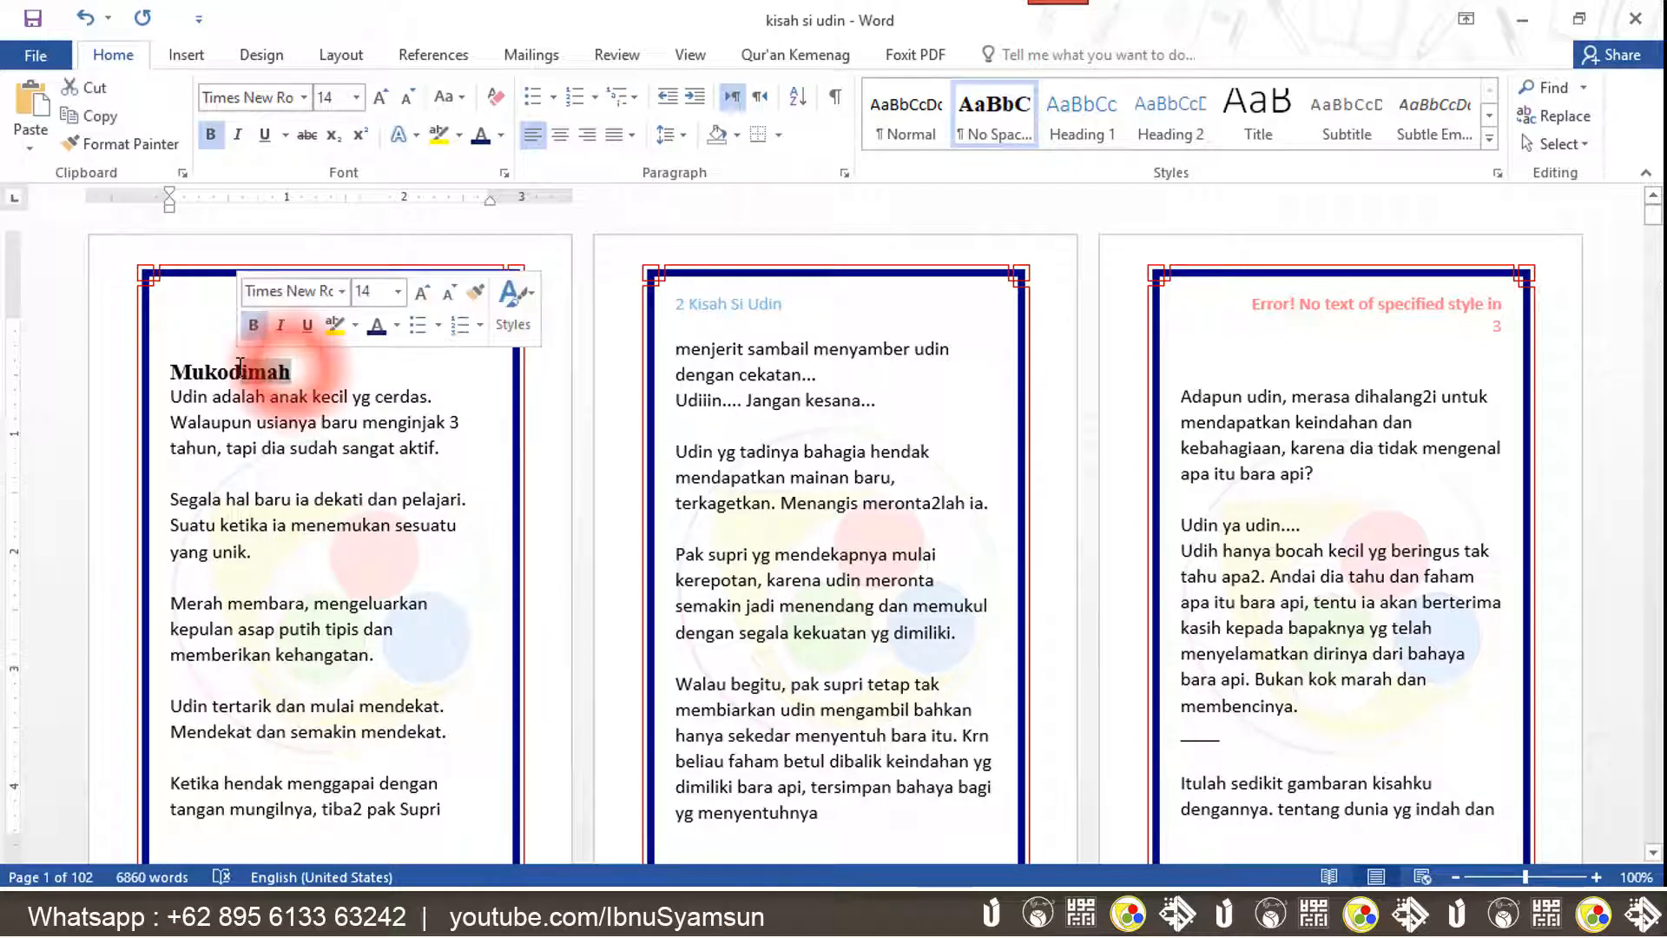
pyautogui.click(238, 367)
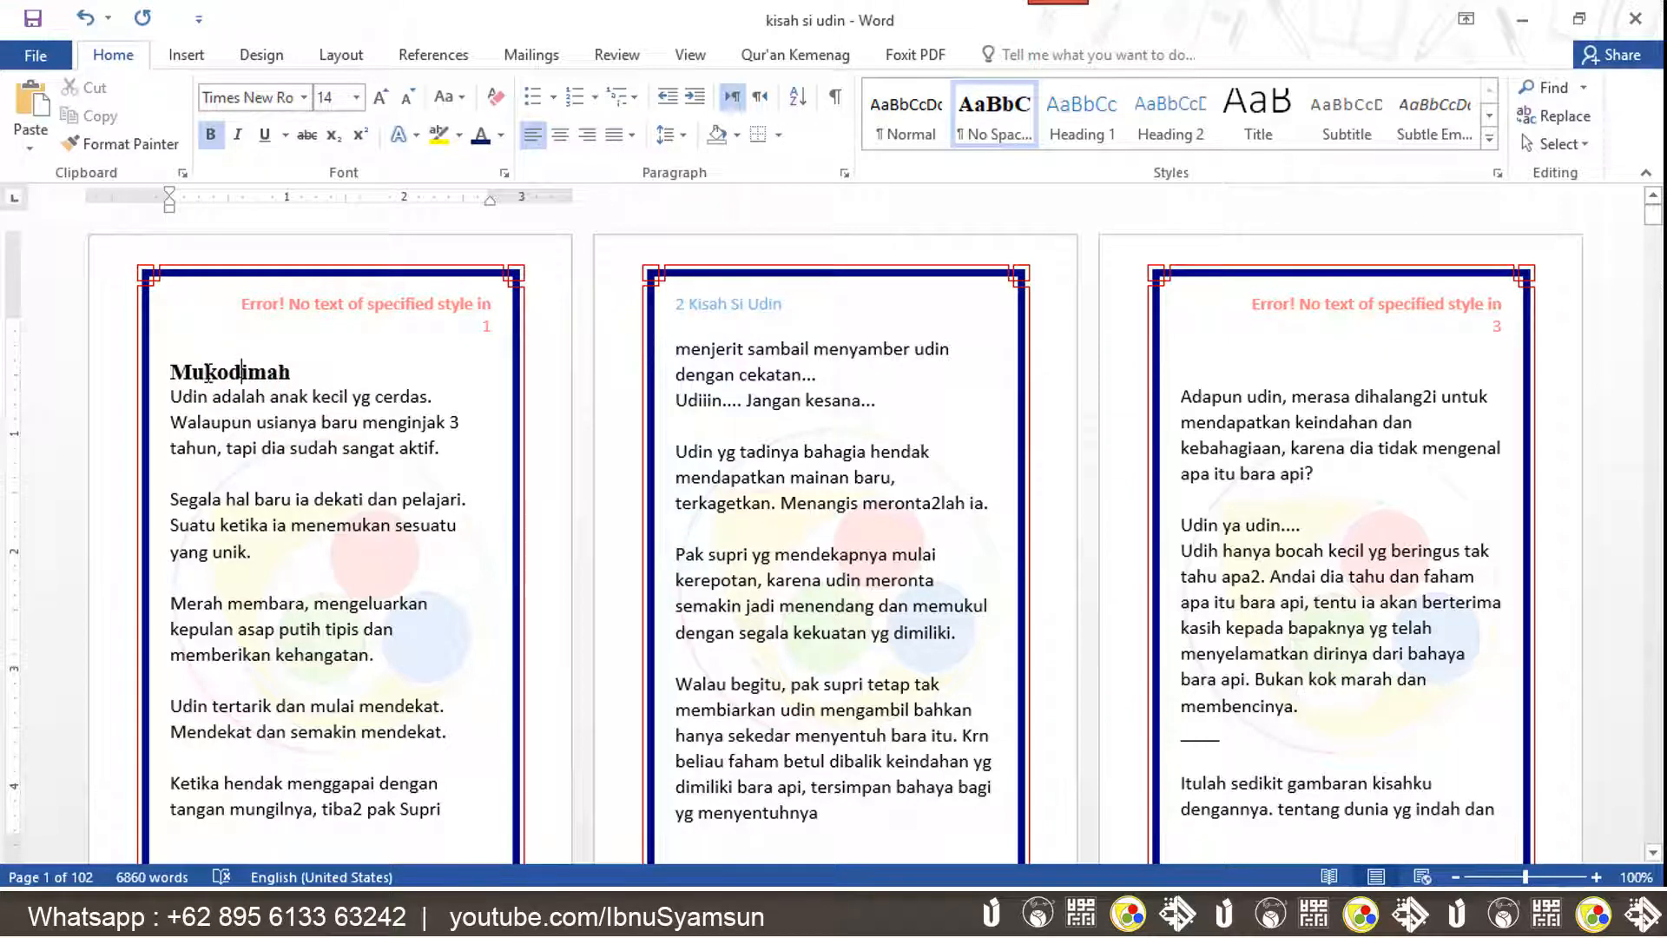
pyautogui.click(1085, 108)
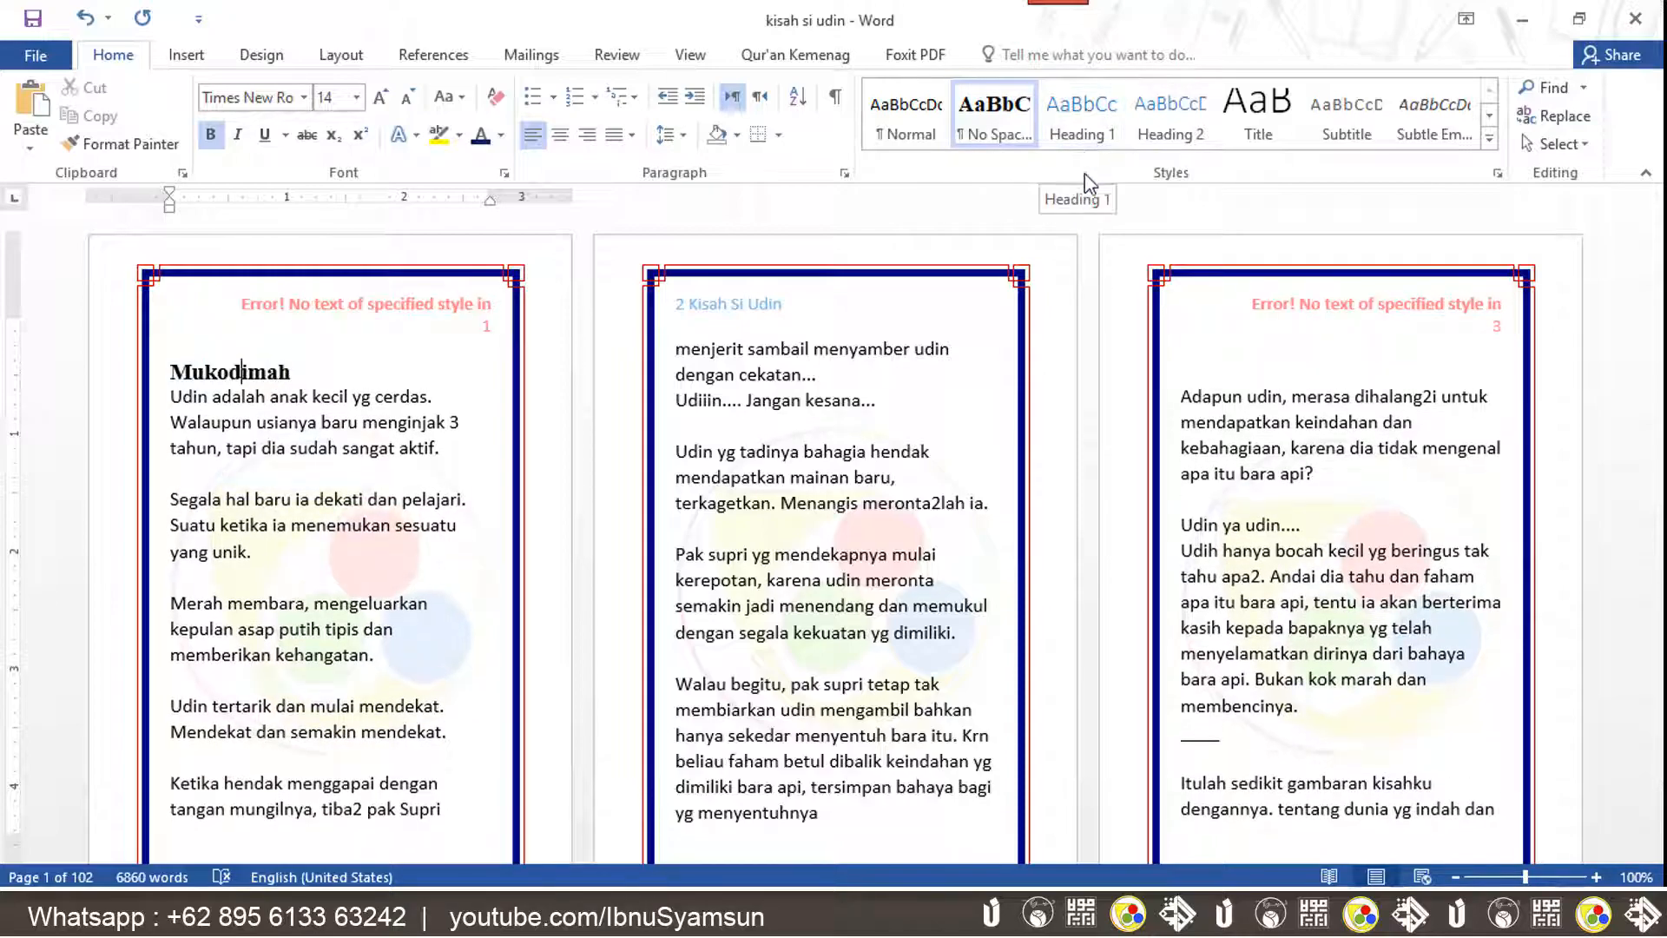
pyautogui.rightClick(1088, 130)
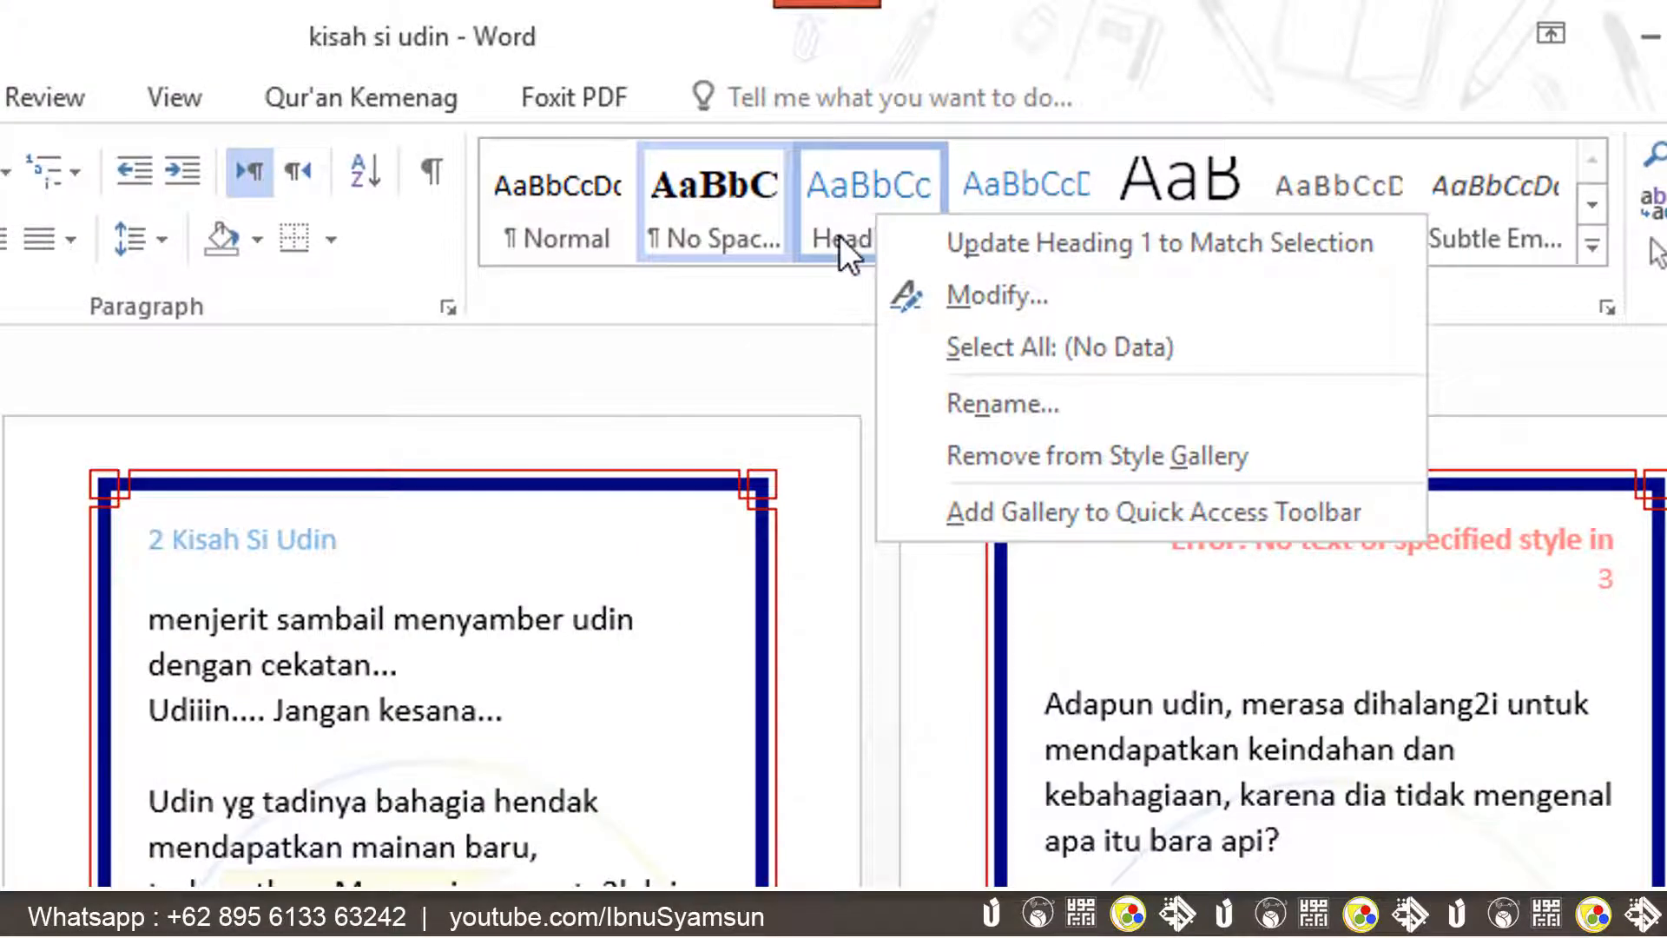
pyautogui.rightClick(841, 201)
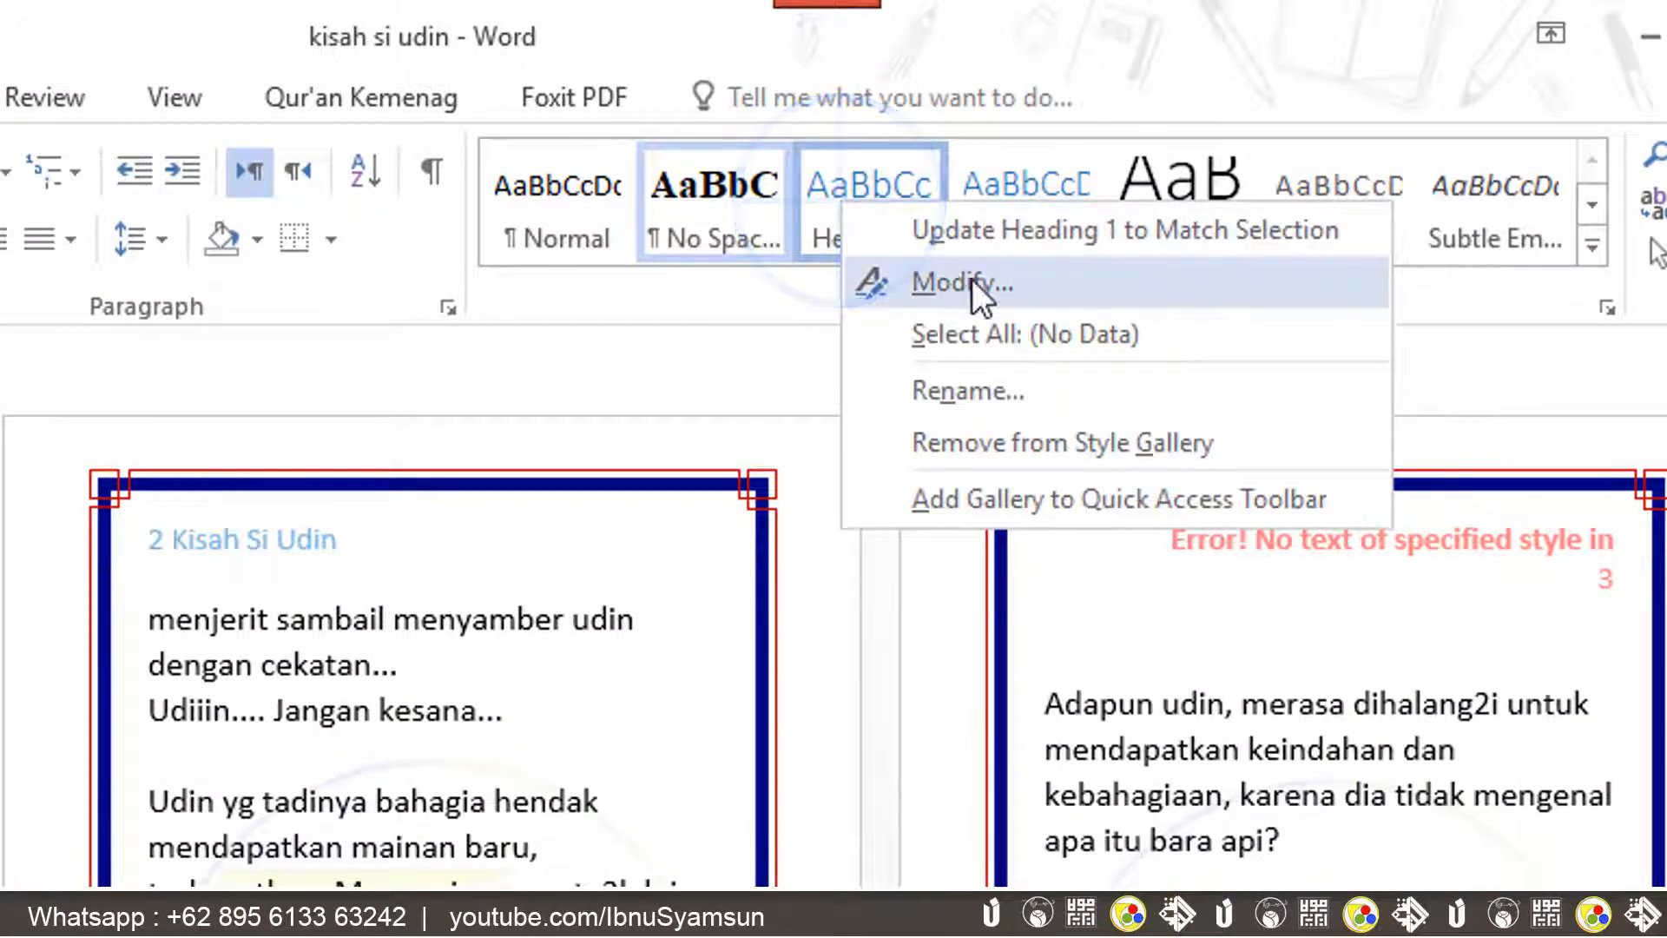
pyautogui.click(1009, 290)
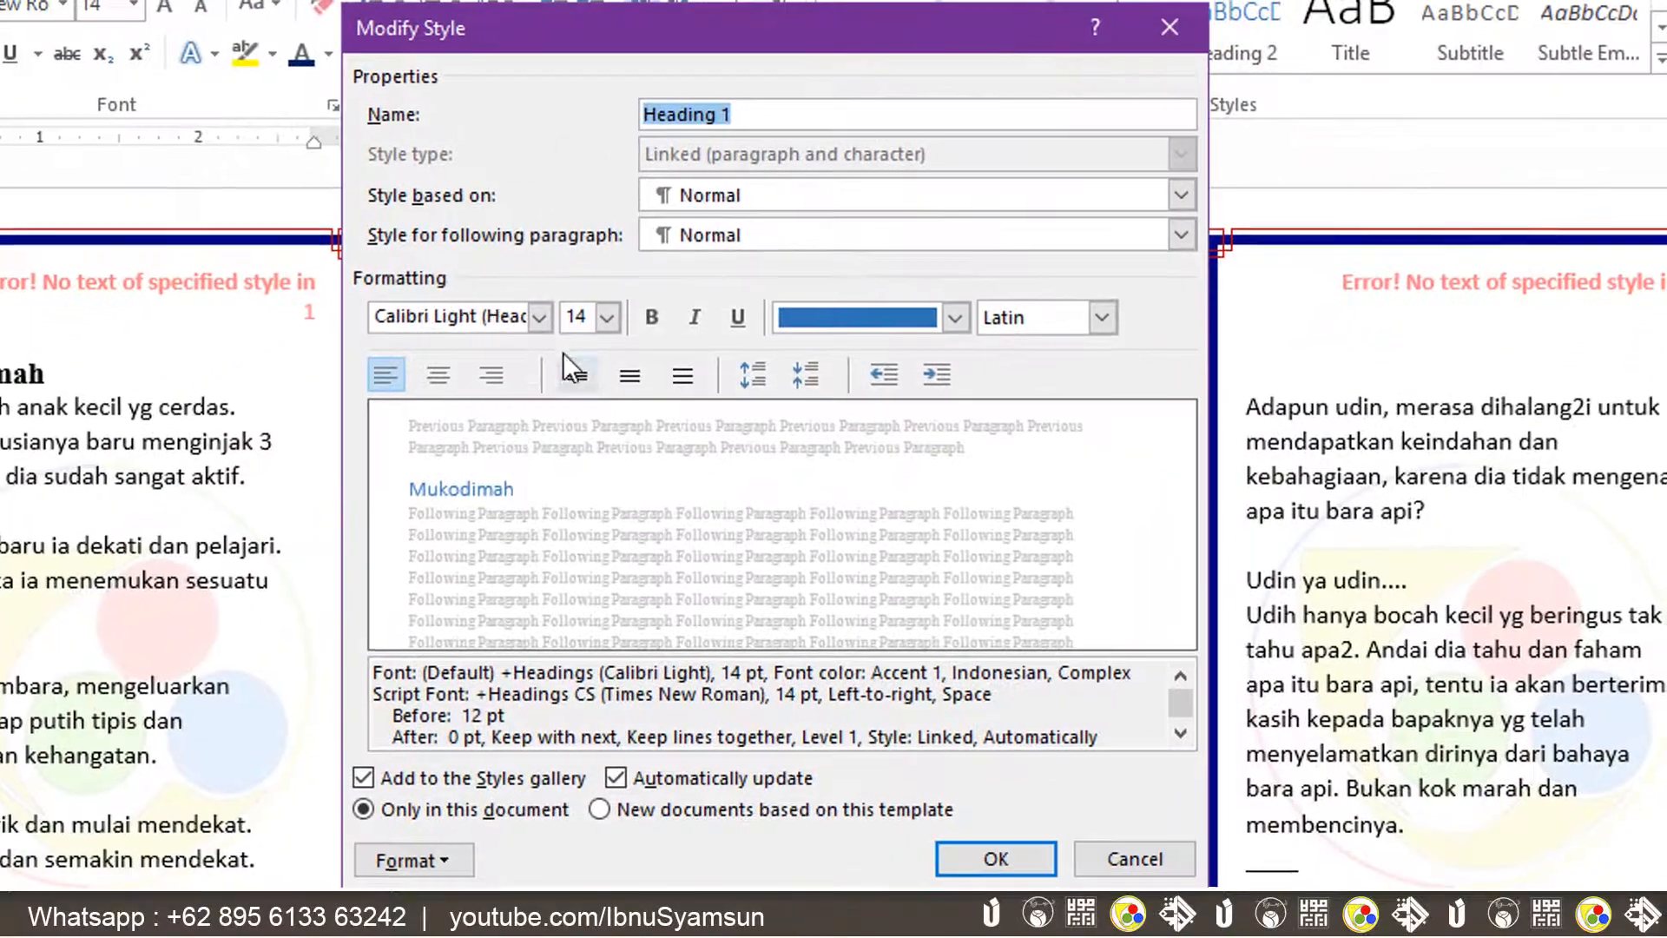
pyautogui.click(525, 316)
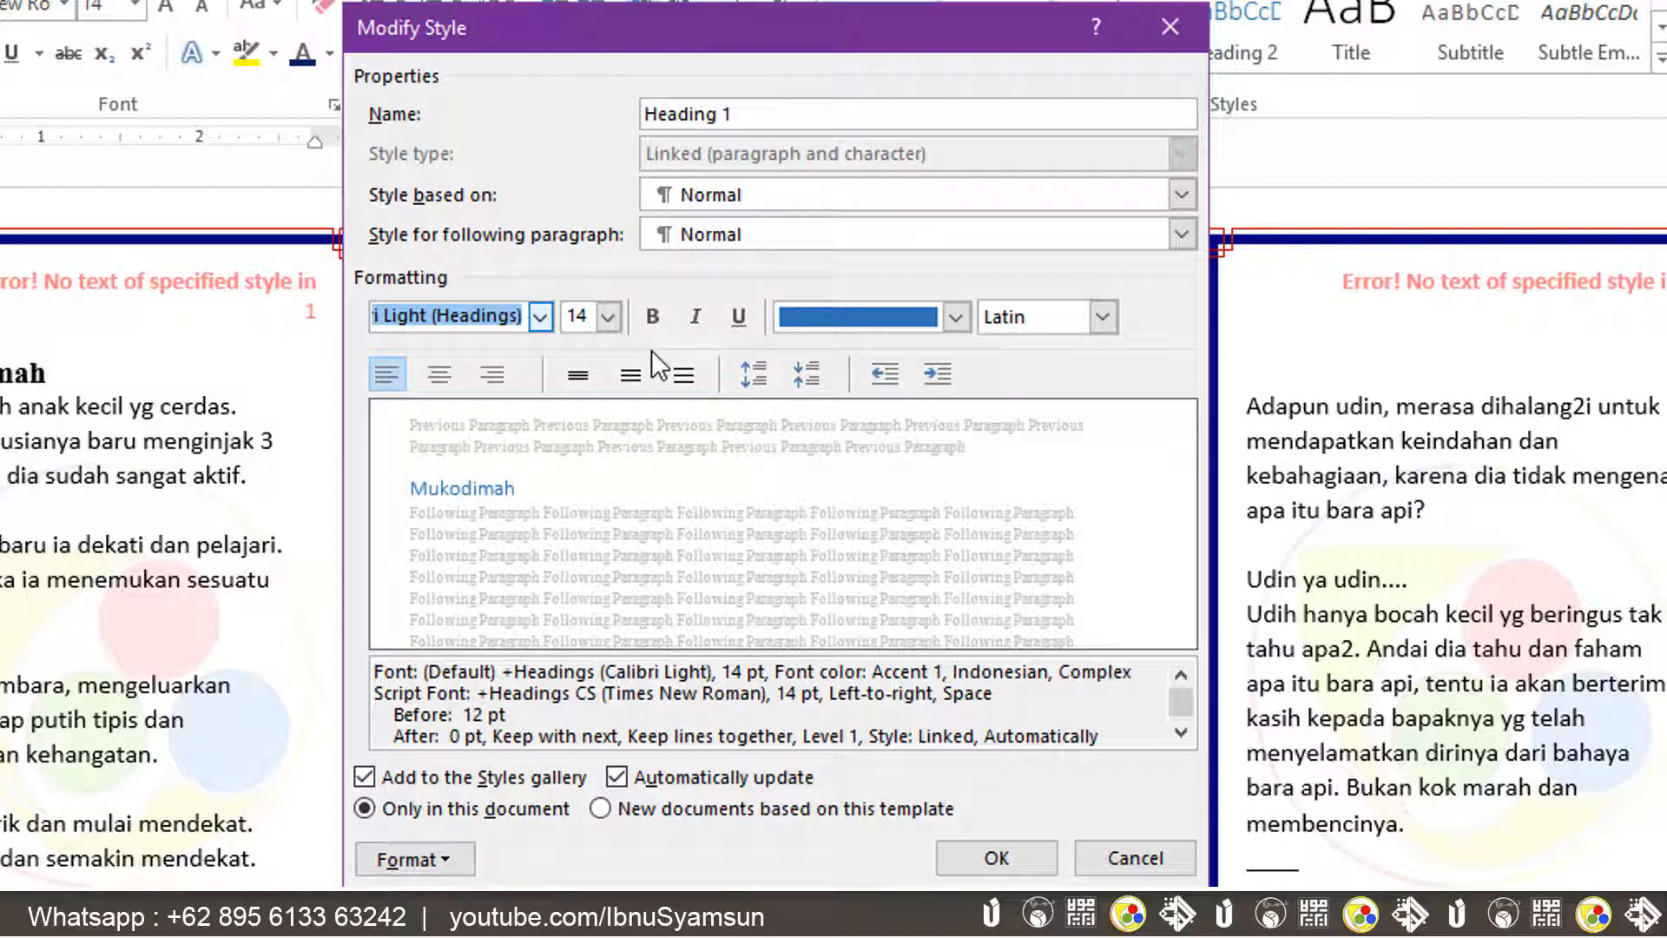
pyautogui.write('Comic Sans MS')
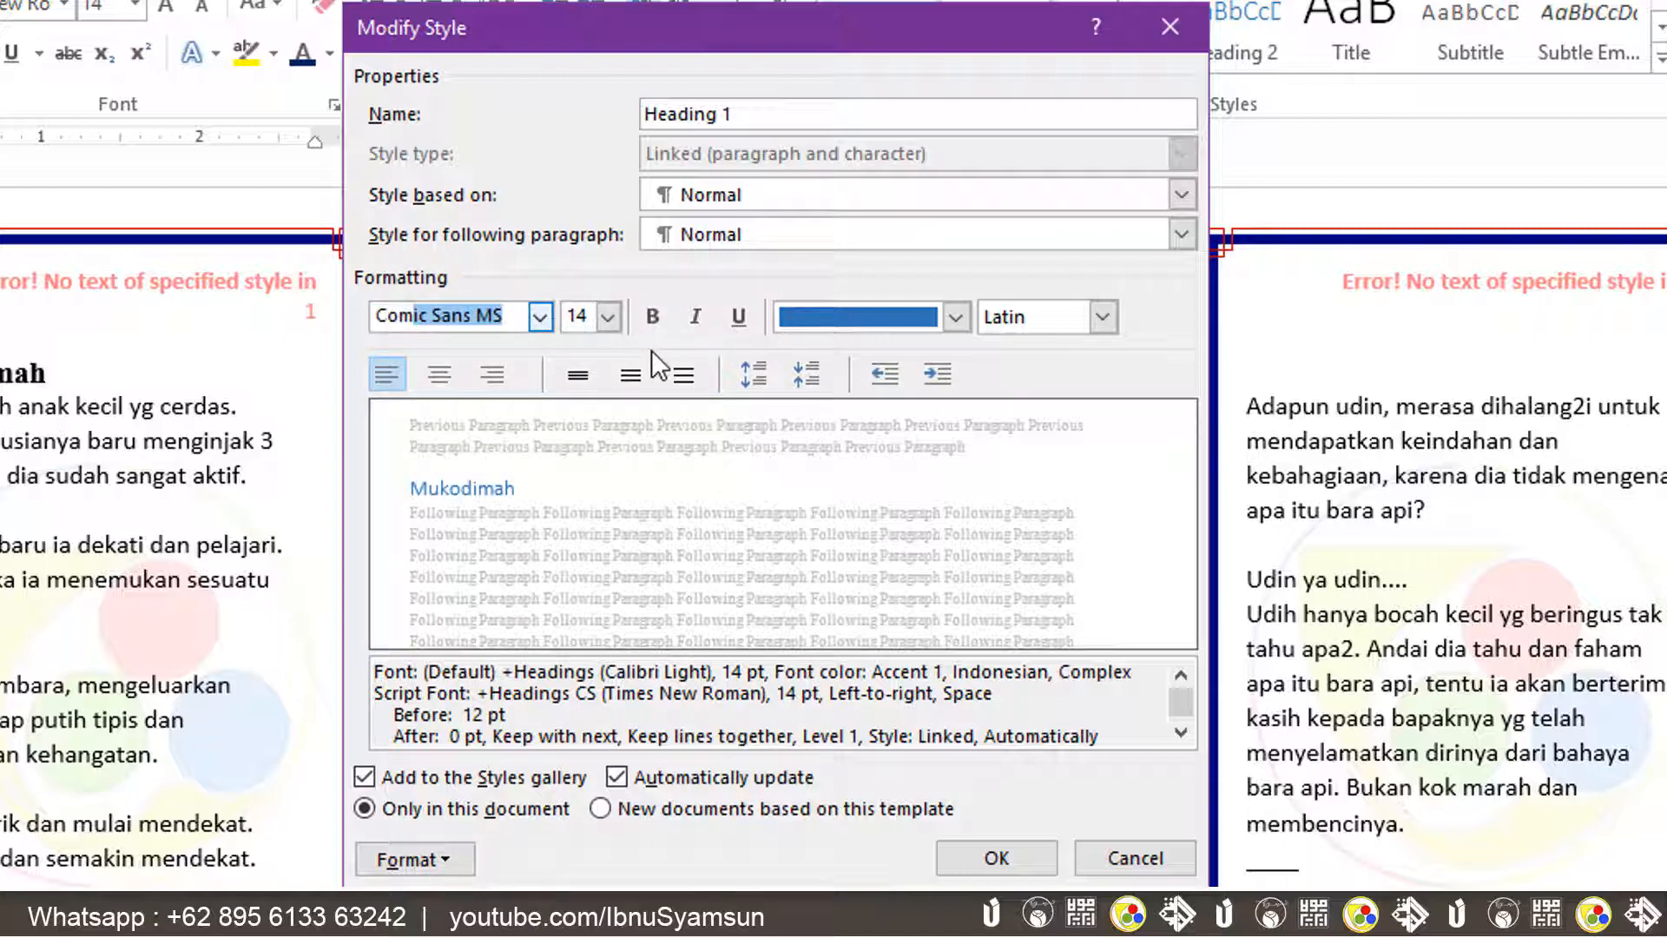
pyautogui.click(608, 316)
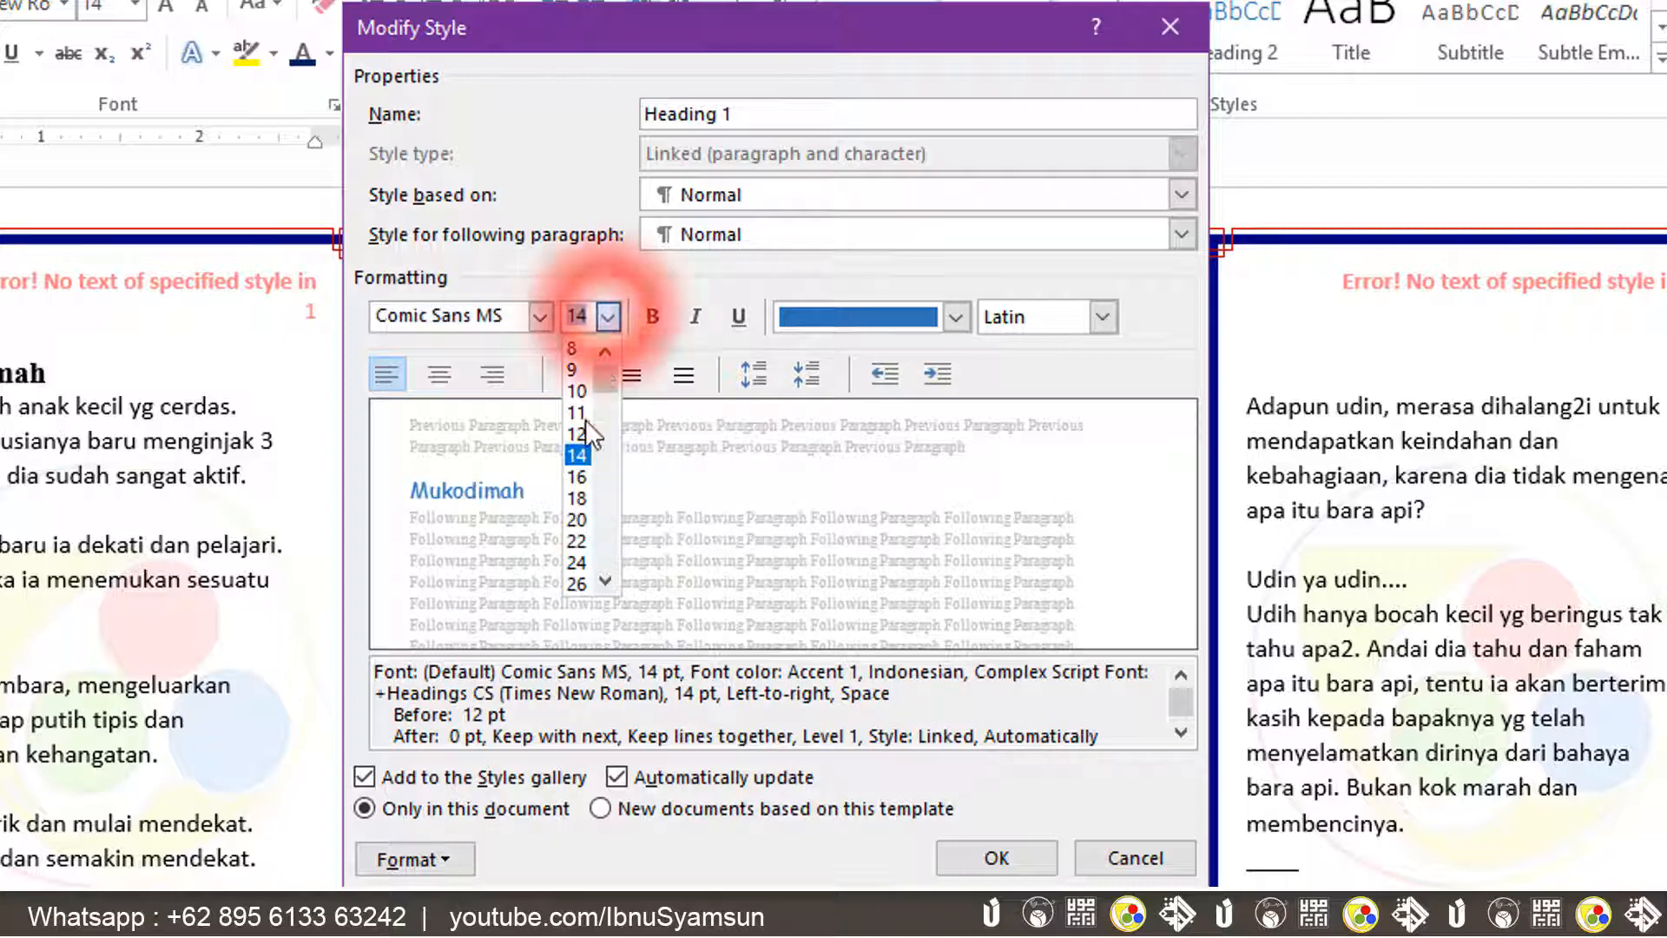
pyautogui.click(578, 475)
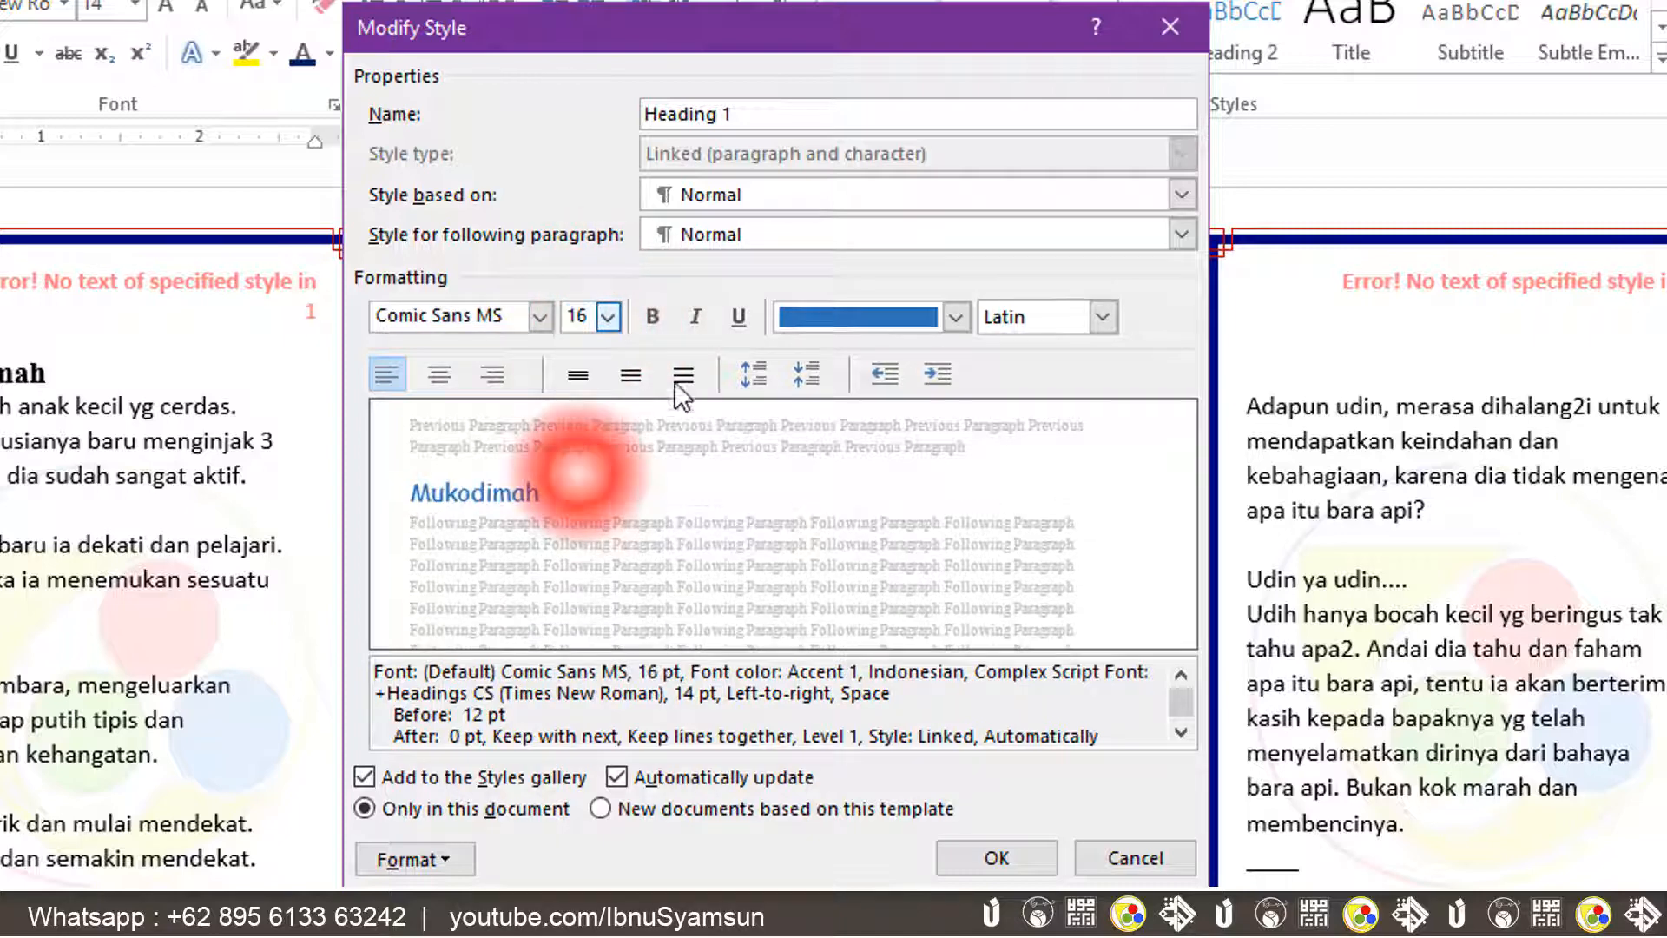
# Make the Heading 1 style bold with black text and save the style changes.
pyautogui.click(659, 317)
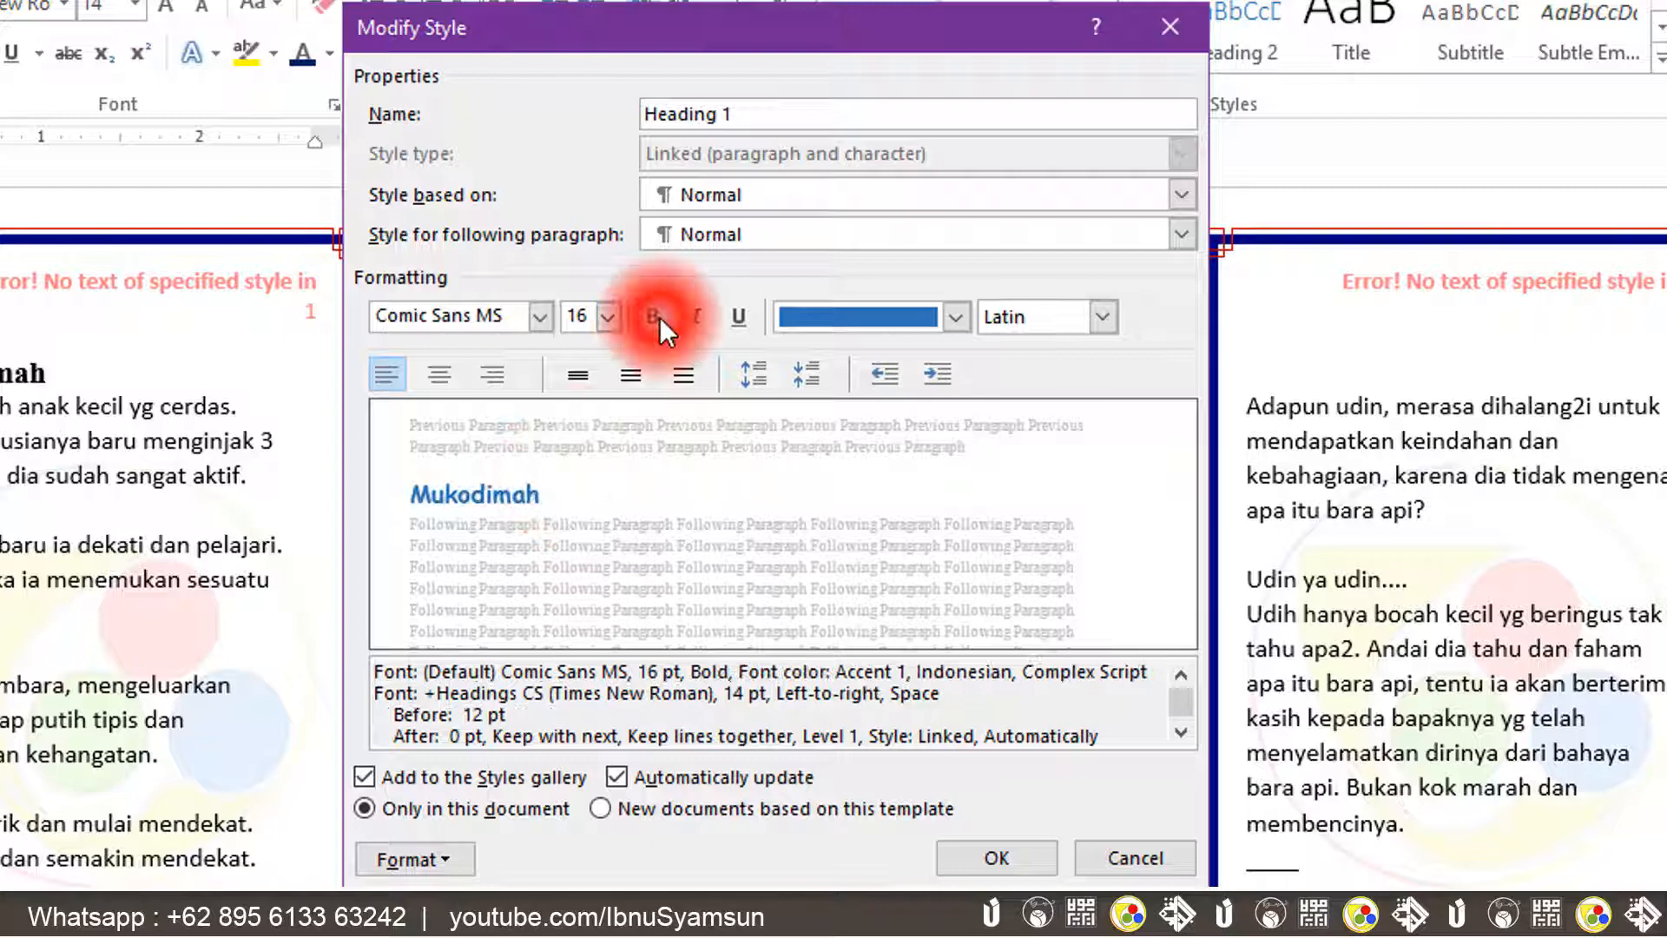
pyautogui.click(953, 316)
pyautogui.click(818, 424)
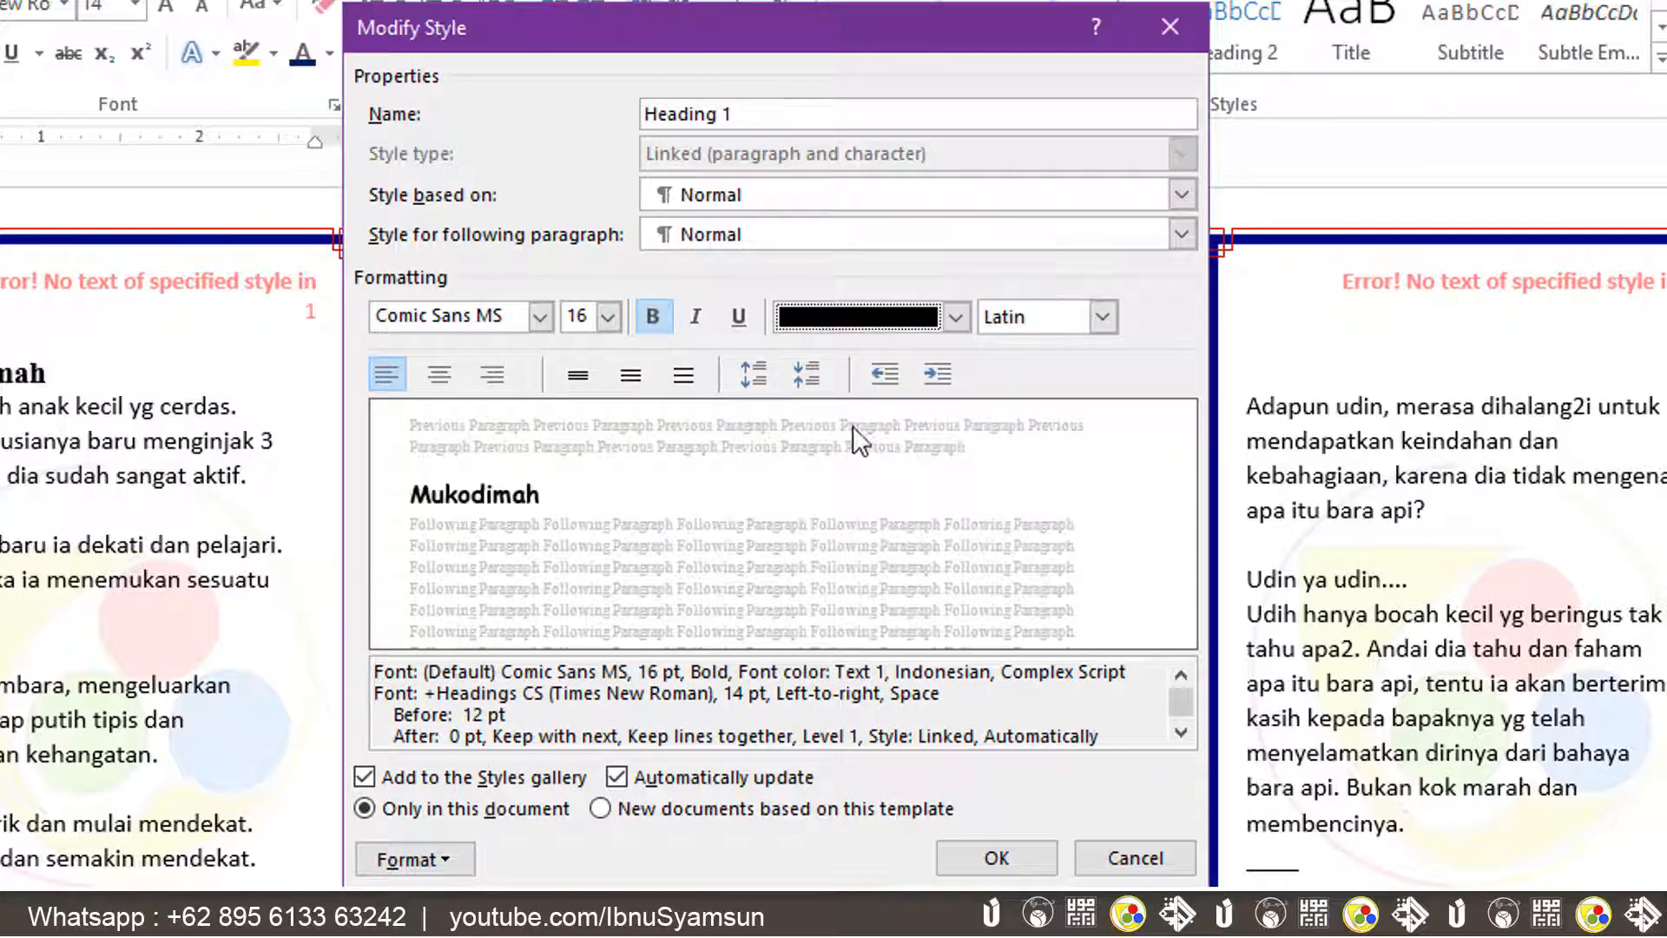
pyautogui.click(994, 860)
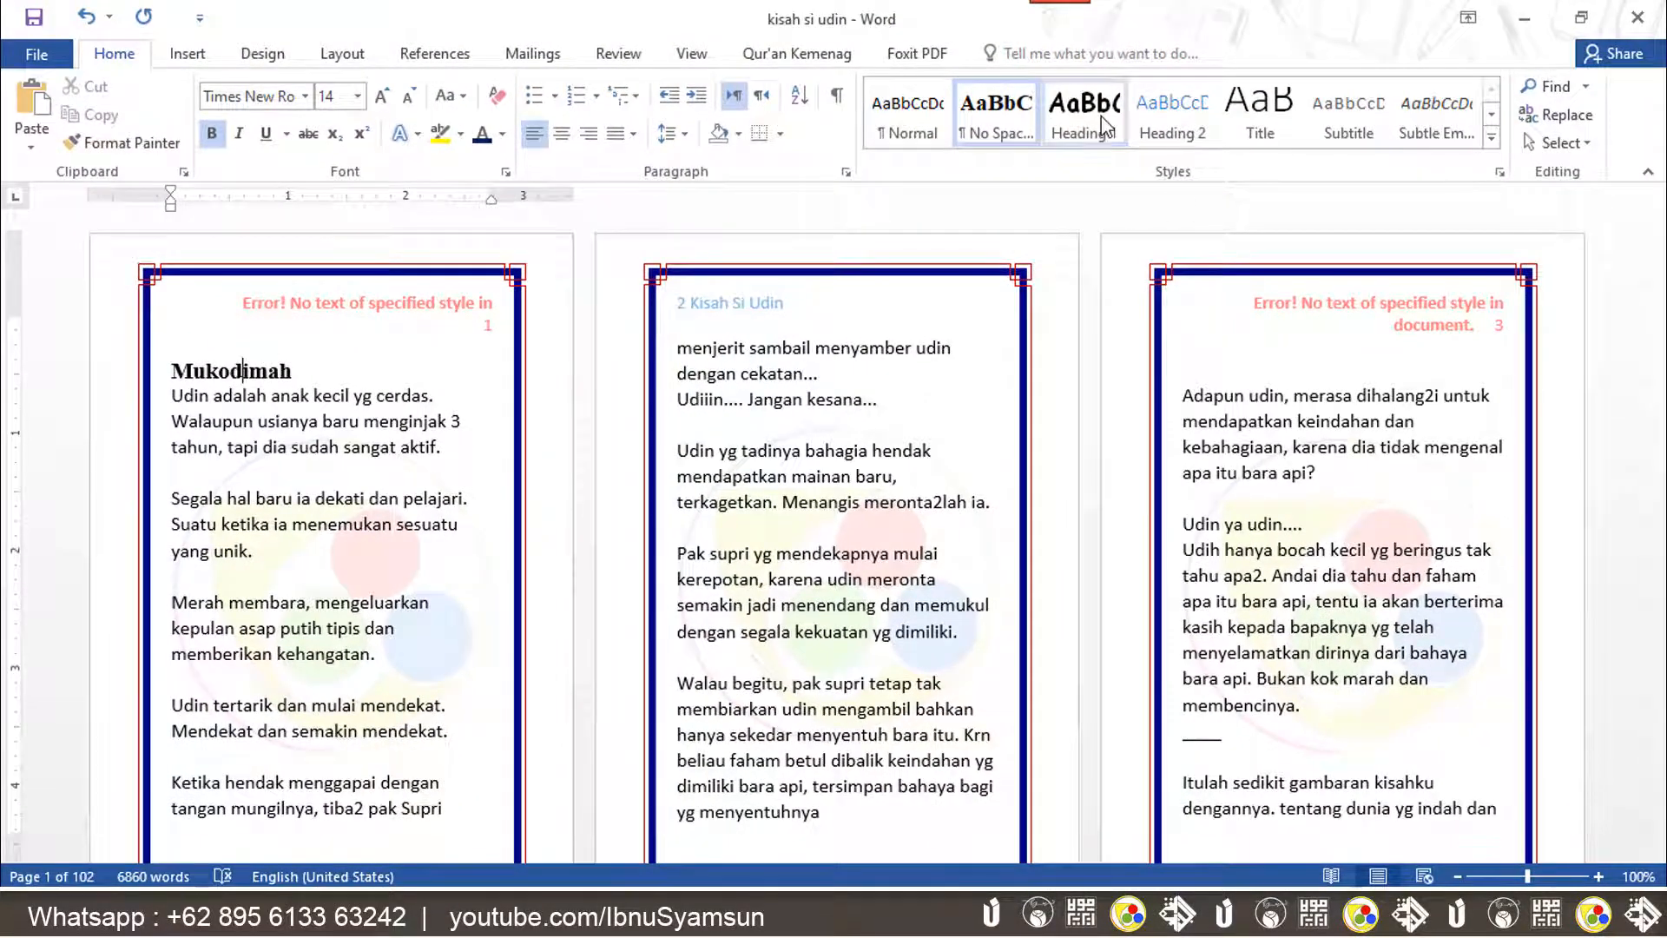
# Apply the Heading 1 style to the Mukodimah title and change it to uppercase.
pyautogui.click(223, 370)
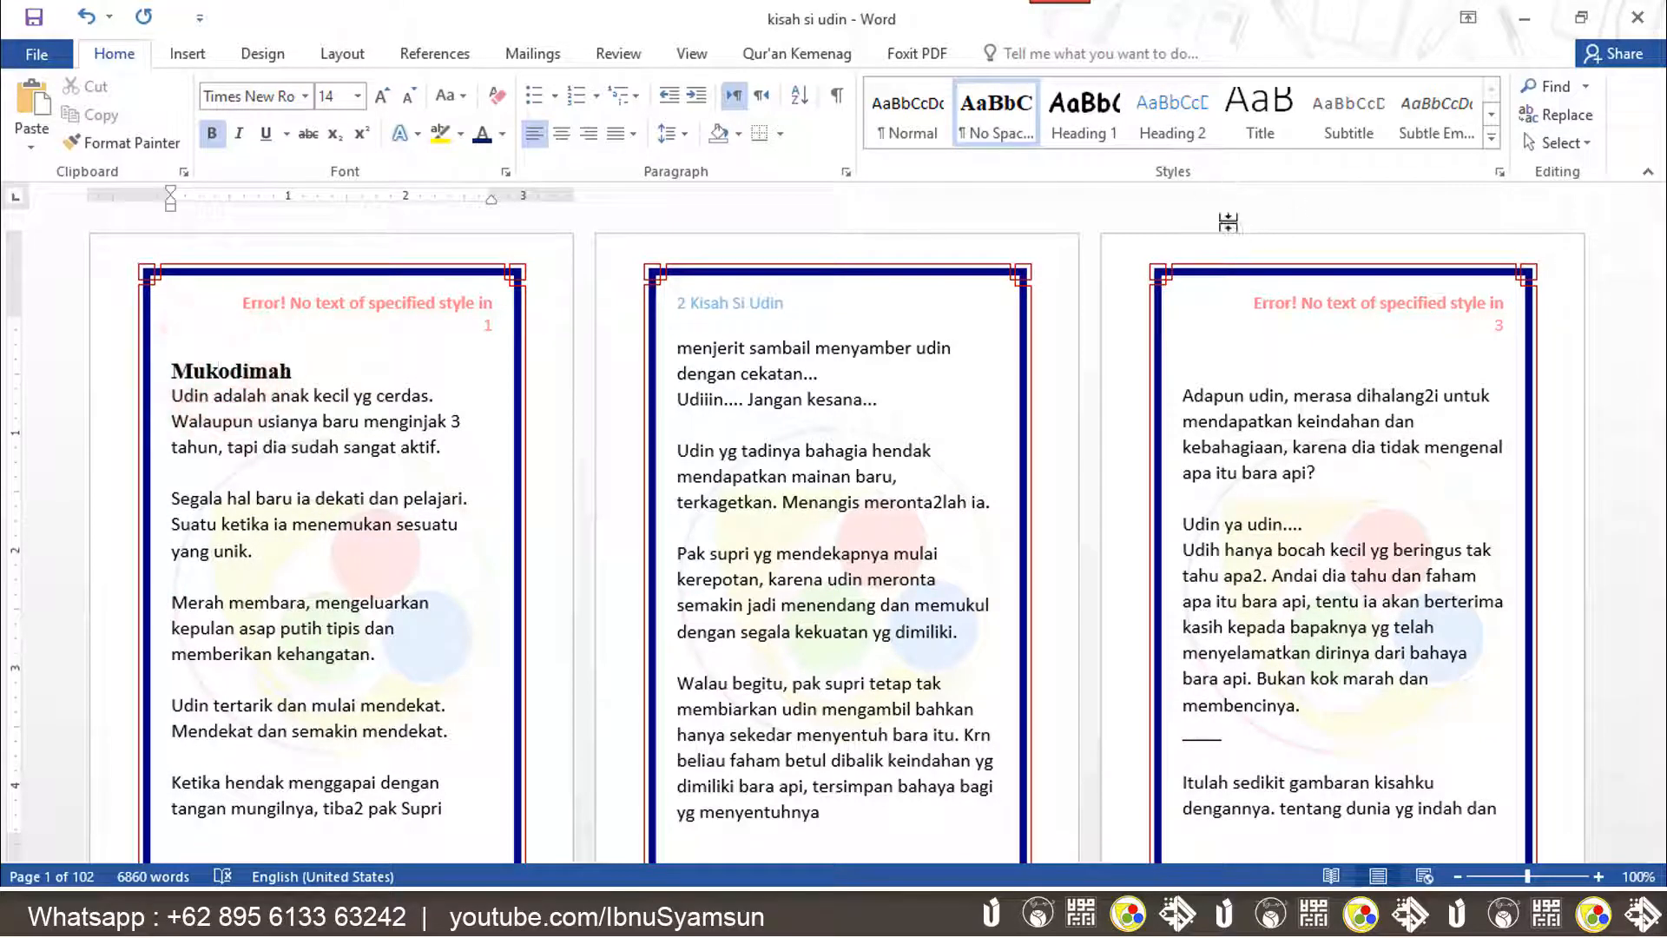
pyautogui.click(1099, 117)
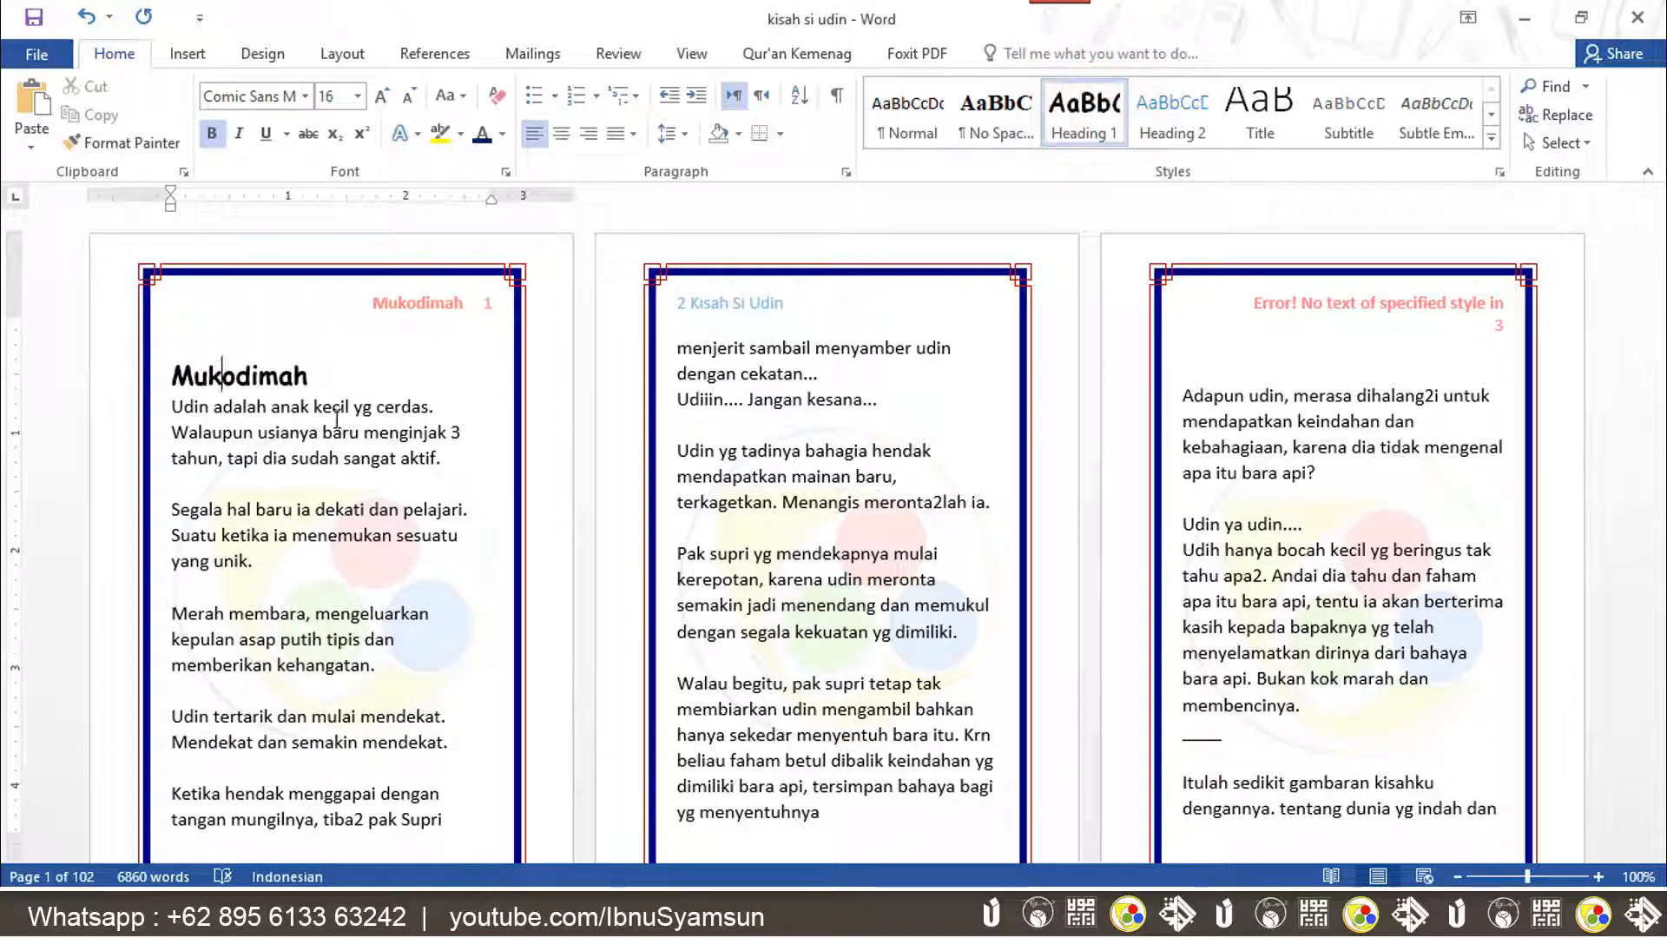
pyautogui.click(99, 393)
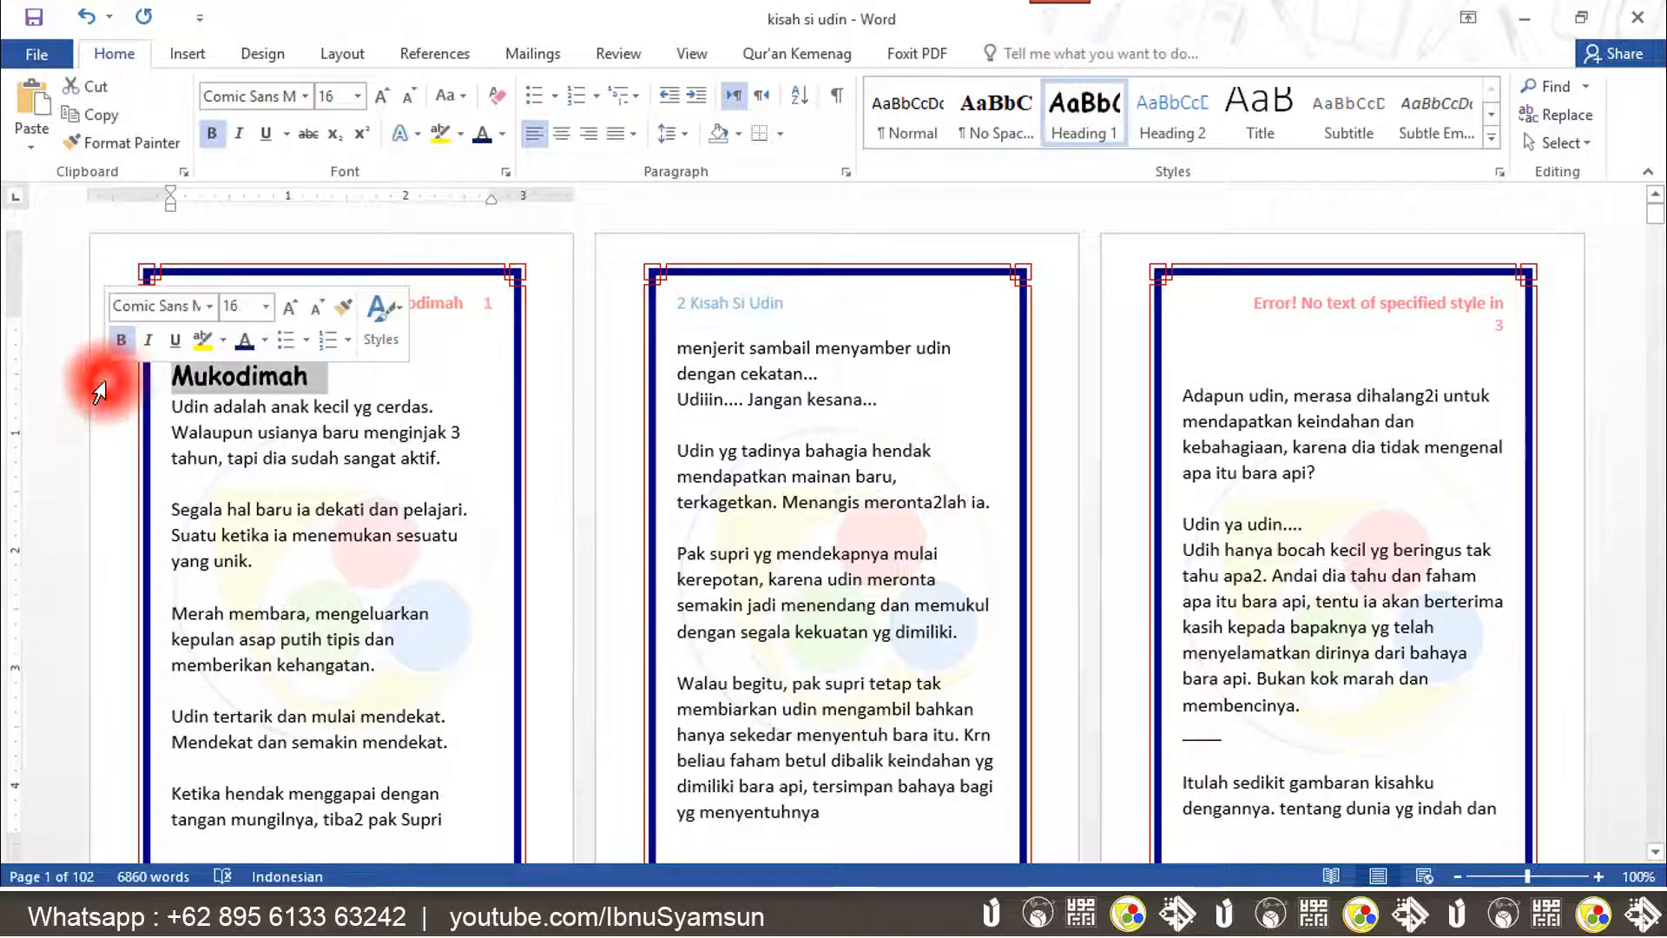
pyautogui.hotkey('shift', 'F3')
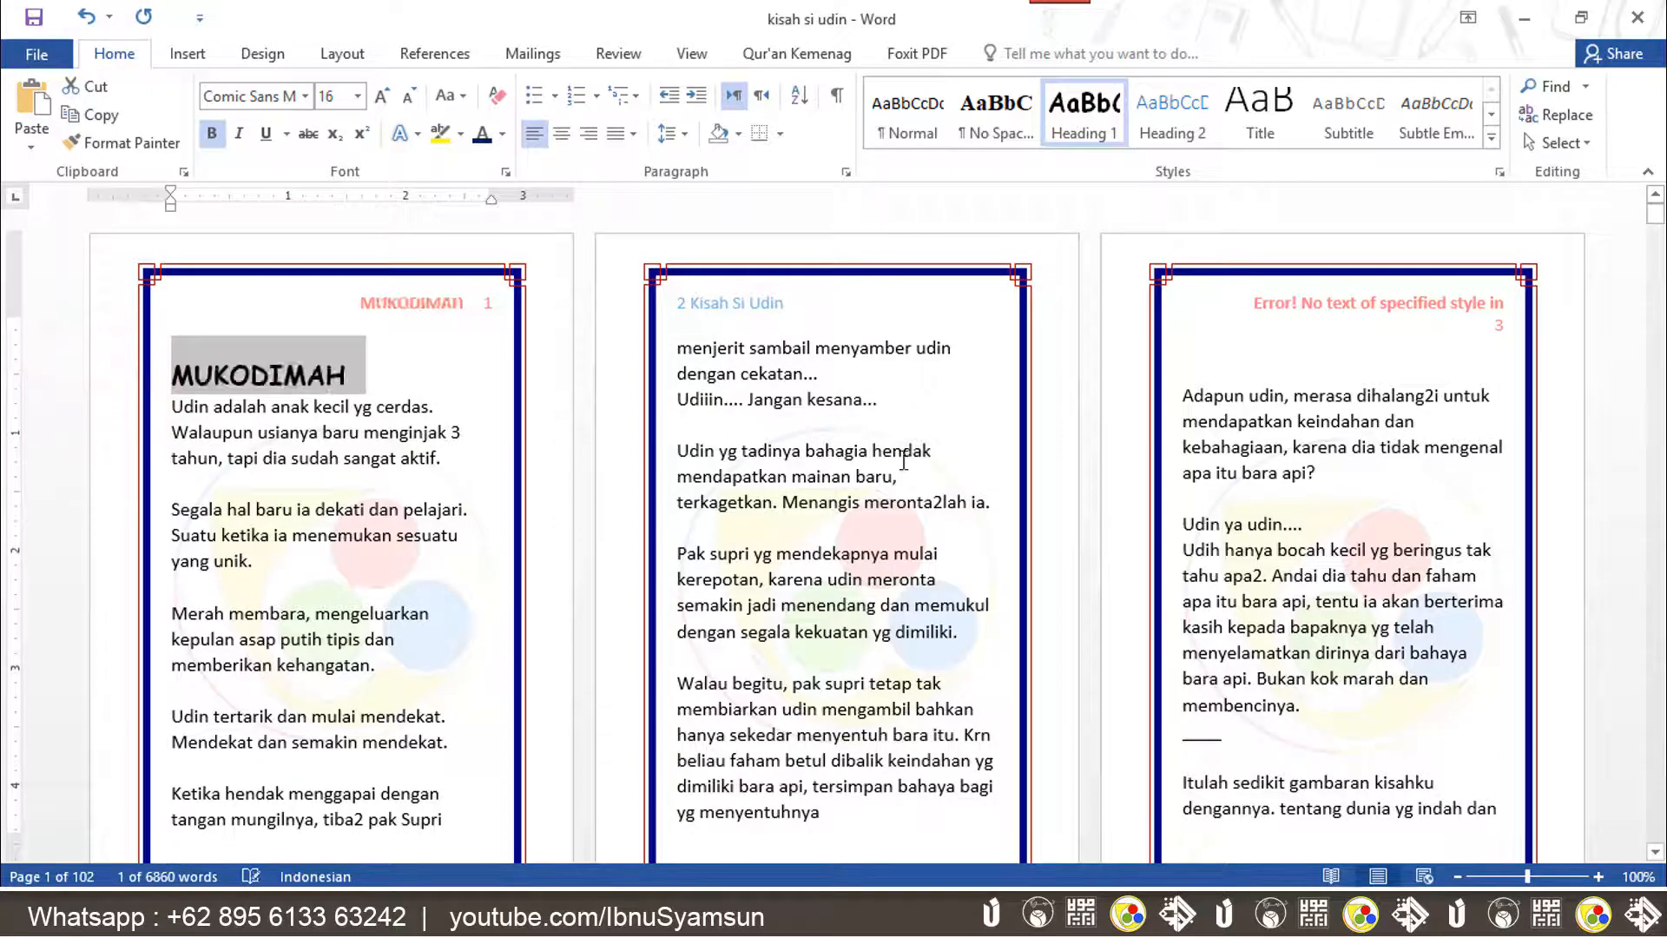
pyautogui.click(881, 402)
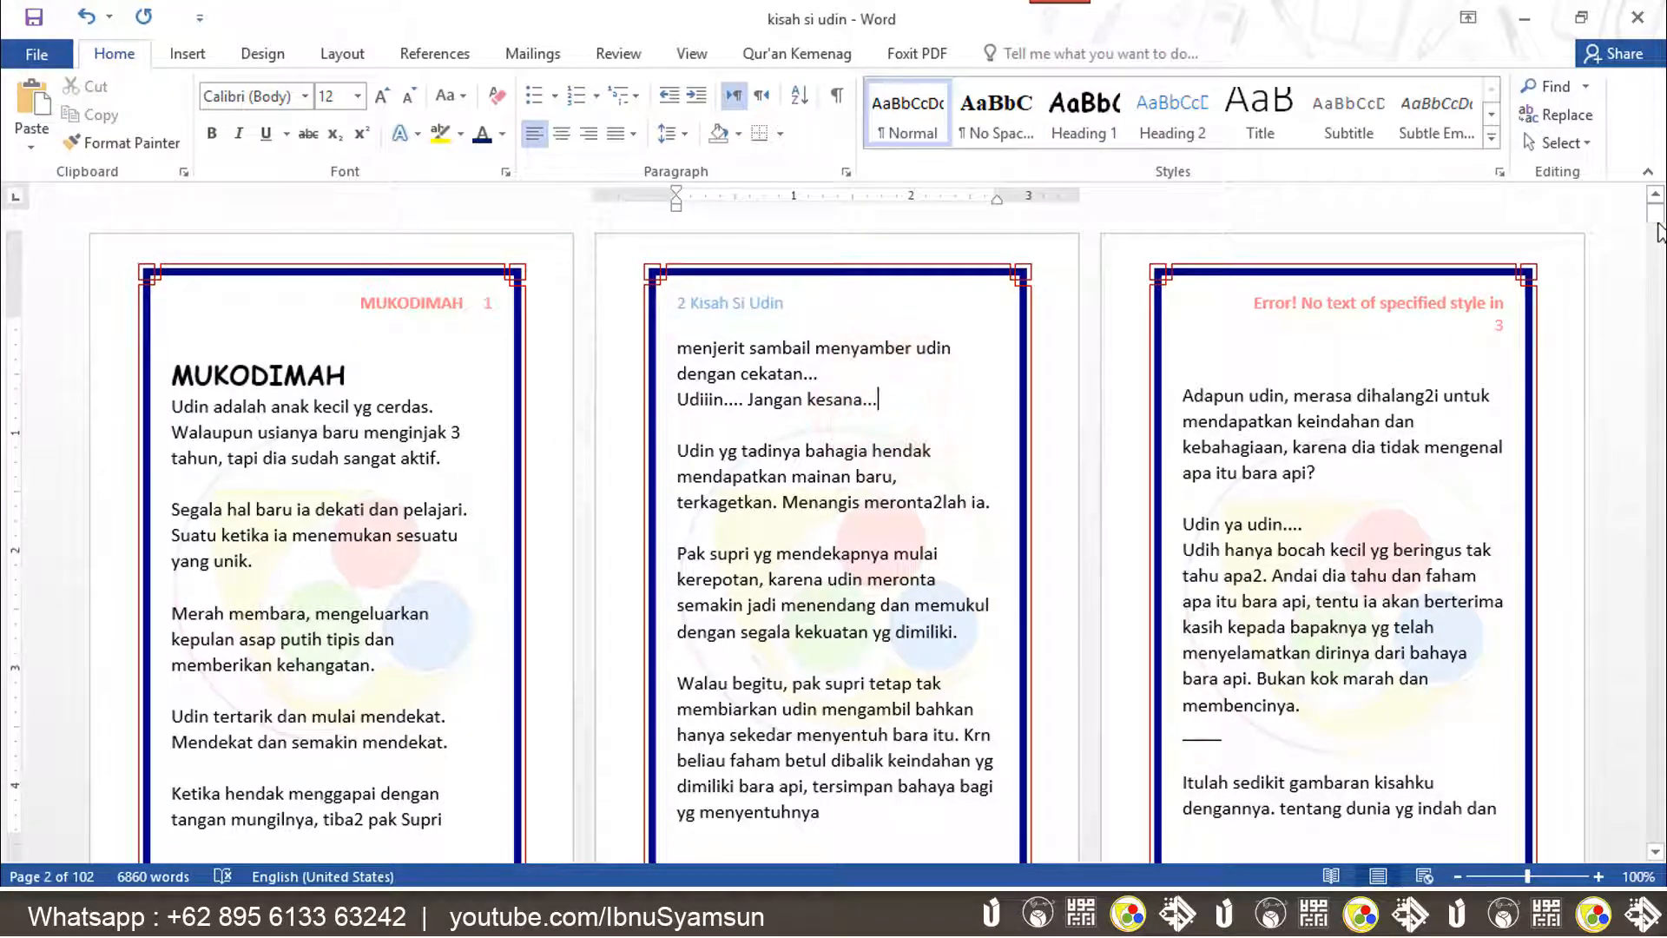
# Apply the Heading 1 style to the remaining chapter titles, from Salahkan Menyembah Batu through Hikmah pelajaran yang diulang.
pyautogui.moveTo(1660, 233); pyautogui.dragTo(1660, 251)
pyautogui.click(384, 641)
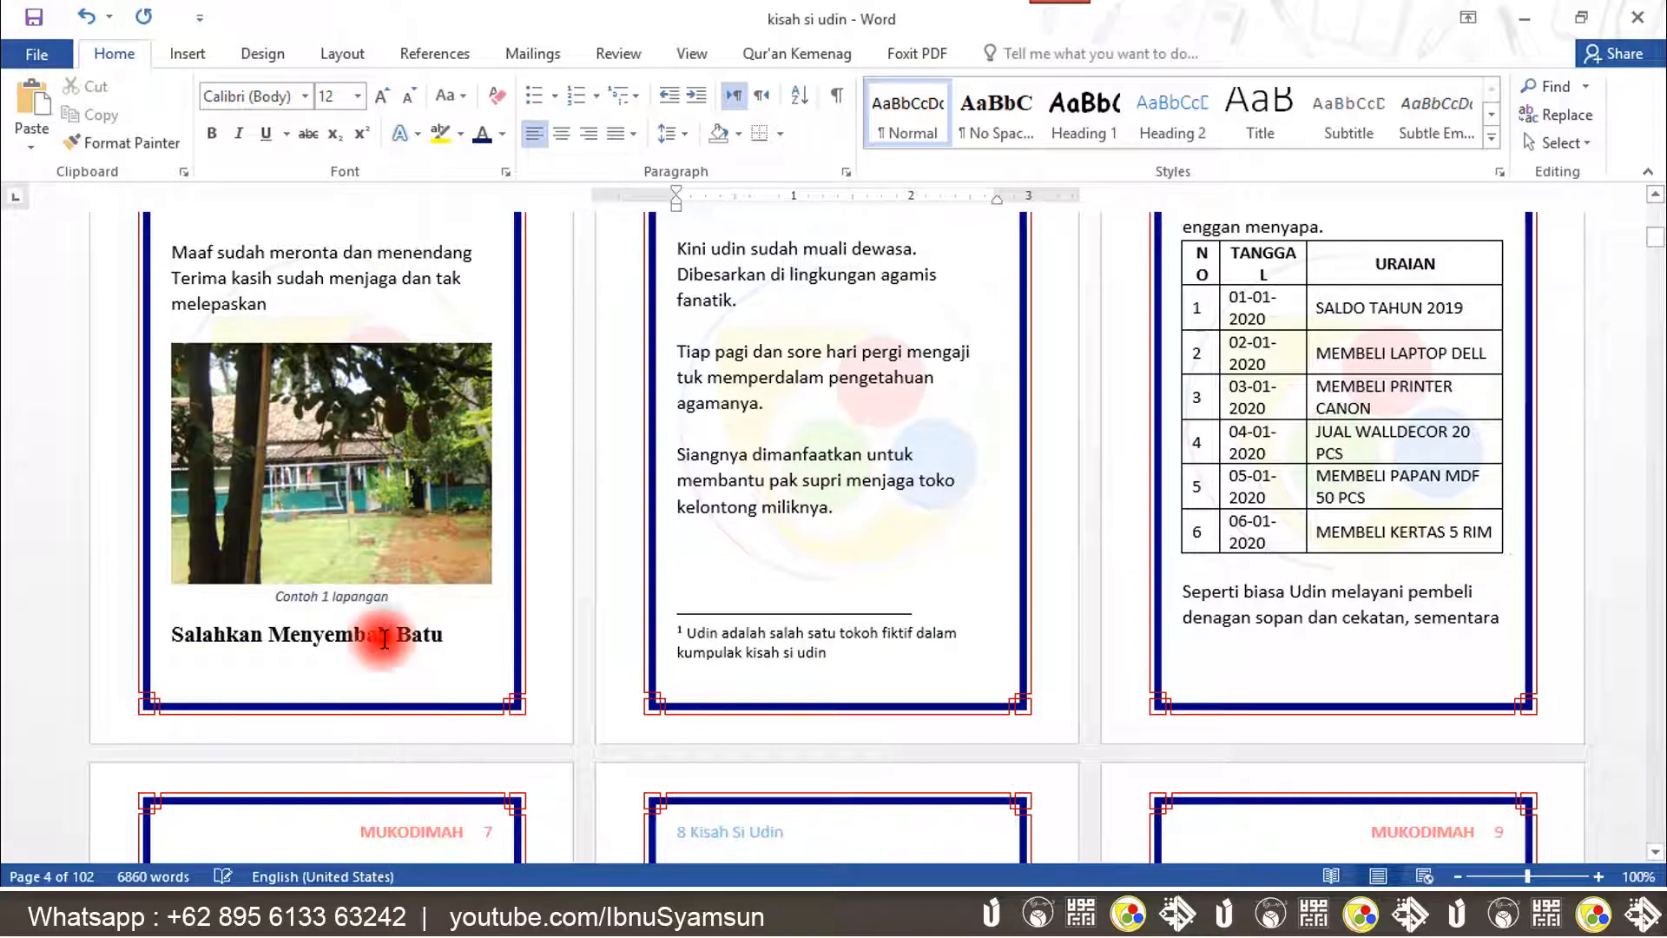
pyautogui.click(1086, 123)
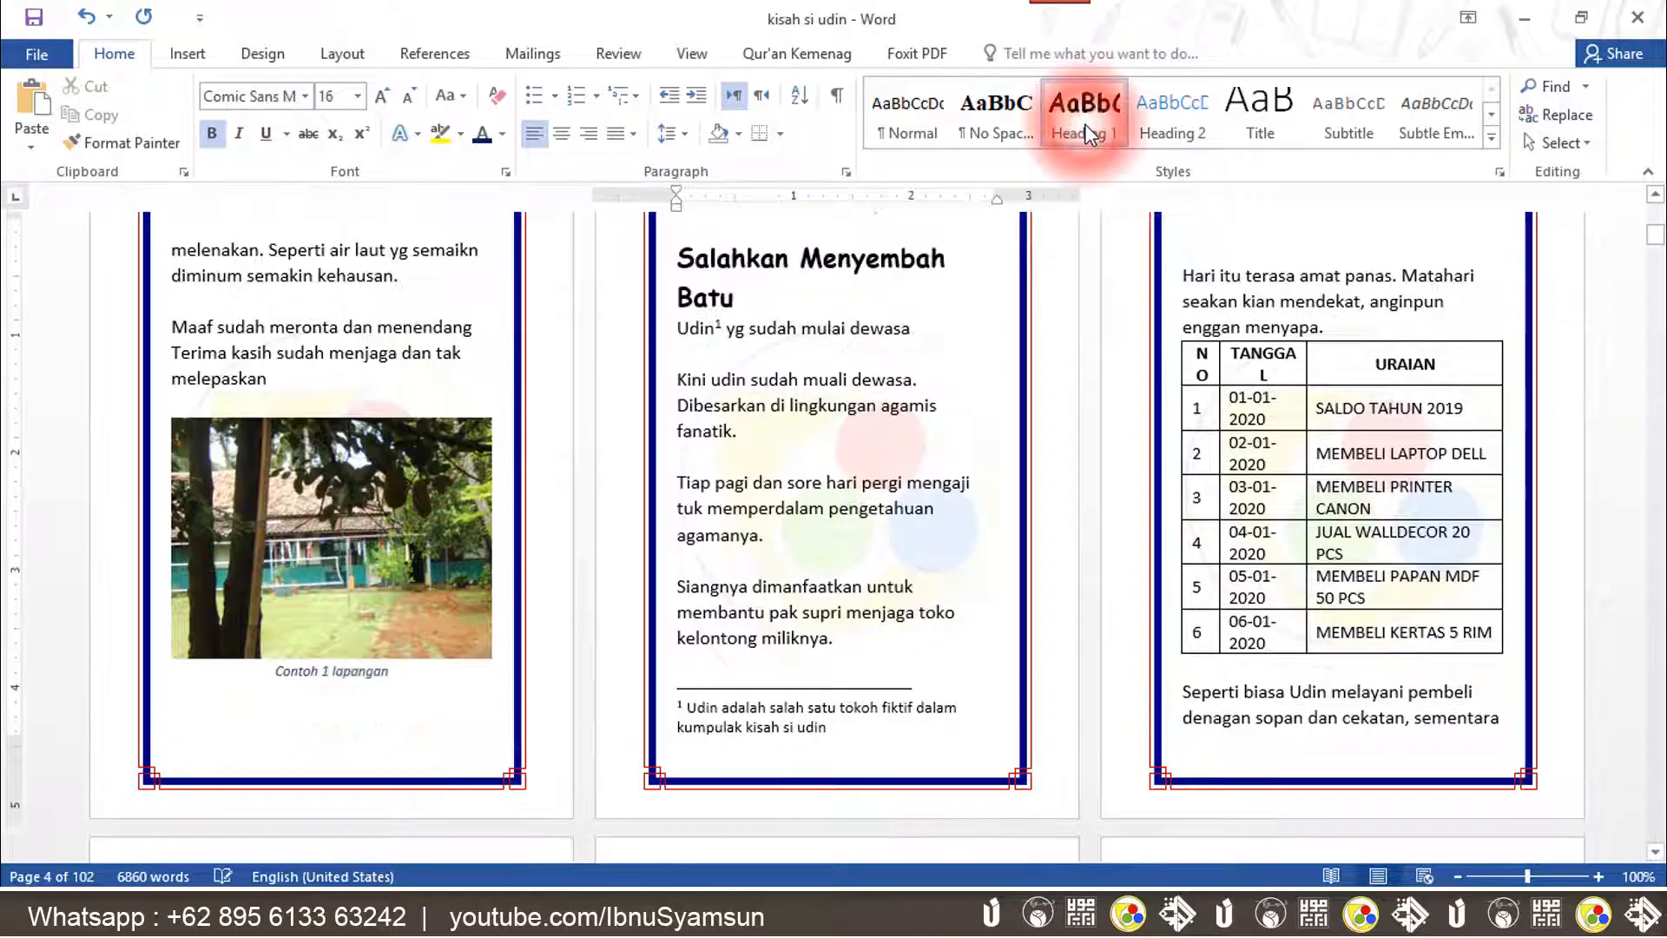
pyautogui.moveTo(1656, 235); pyautogui.dragTo(1663, 286)
pyautogui.click(1302, 354)
pyautogui.click(1096, 122)
pyautogui.click(354, 512)
pyautogui.click(1083, 122)
pyautogui.click(830, 426)
pyautogui.click(1065, 121)
pyautogui.click(1328, 563)
pyautogui.click(1089, 133)
pyautogui.click(744, 640)
pyautogui.click(1082, 122)
pyautogui.click(771, 286)
pyautogui.click(1083, 122)
pyautogui.click(877, 391)
pyautogui.click(1083, 123)
pyautogui.click(1033, 376)
pyautogui.click(1082, 122)
pyautogui.click(1309, 257)
pyautogui.click(1077, 120)
pyautogui.click(1322, 375)
pyautogui.click(1100, 106)
pyautogui.click(782, 363)
pyautogui.click(1083, 113)
pyautogui.click(411, 395)
pyautogui.click(1083, 113)
# Add the heading DAFTAR ISI above the MUKODIMAH title on the first page, with an empty line beneath it.
pyautogui.moveTo(1663, 215); pyautogui.dragTo(1664, 205)
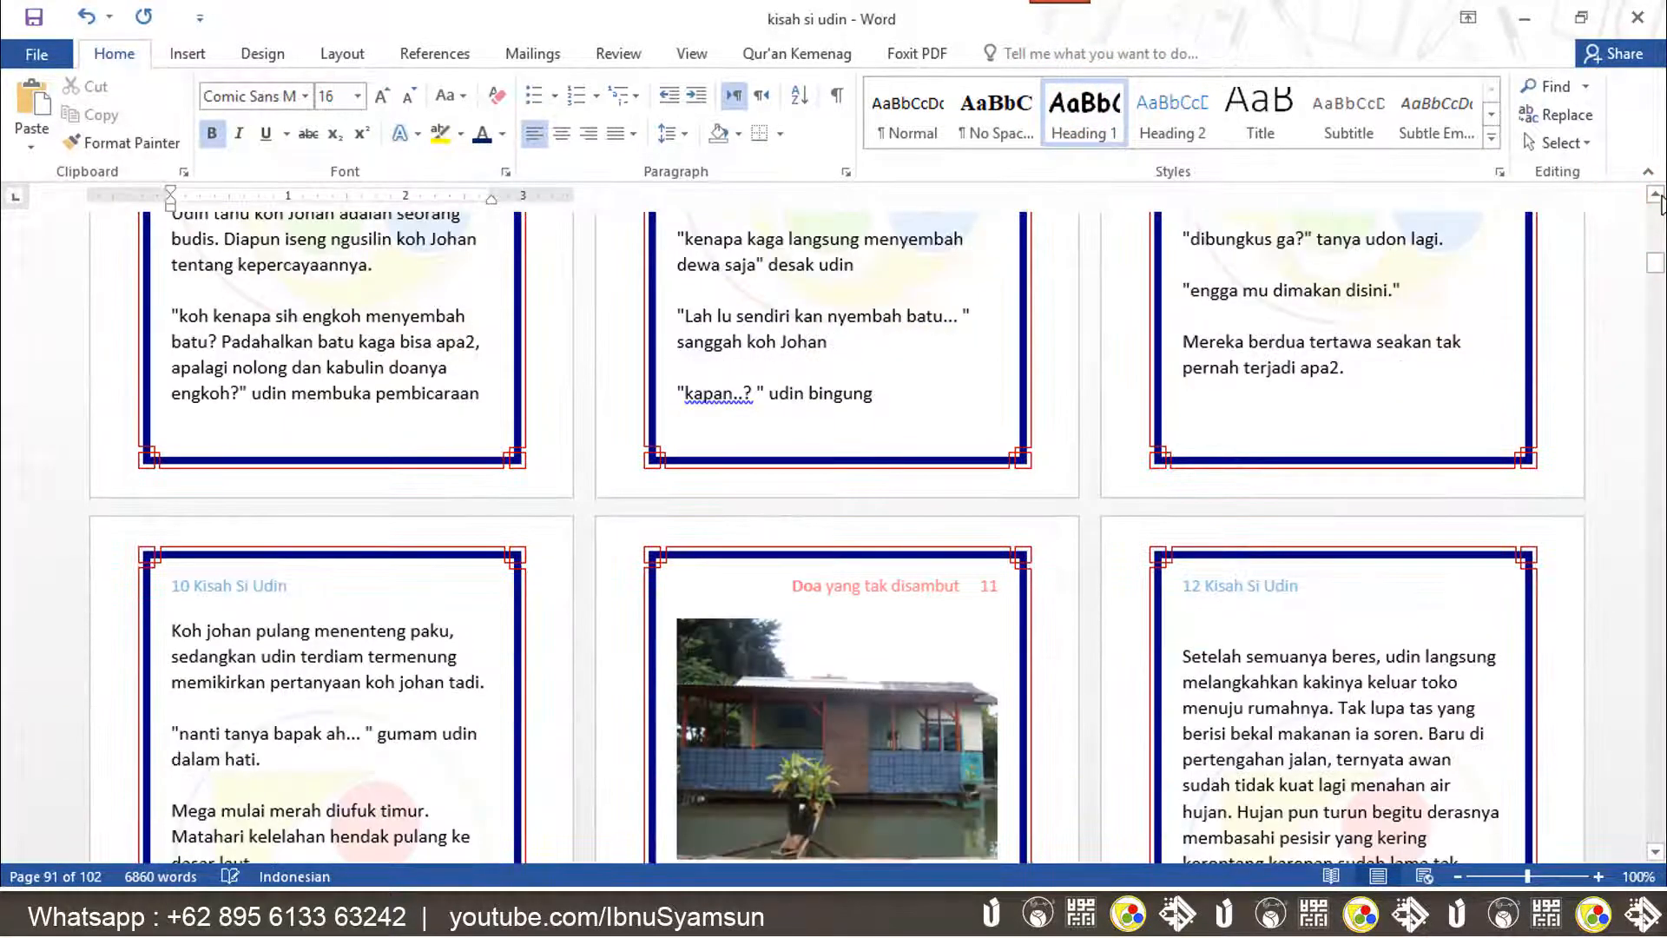
pyautogui.moveTo(1660, 265); pyautogui.dragTo(1660, 204)
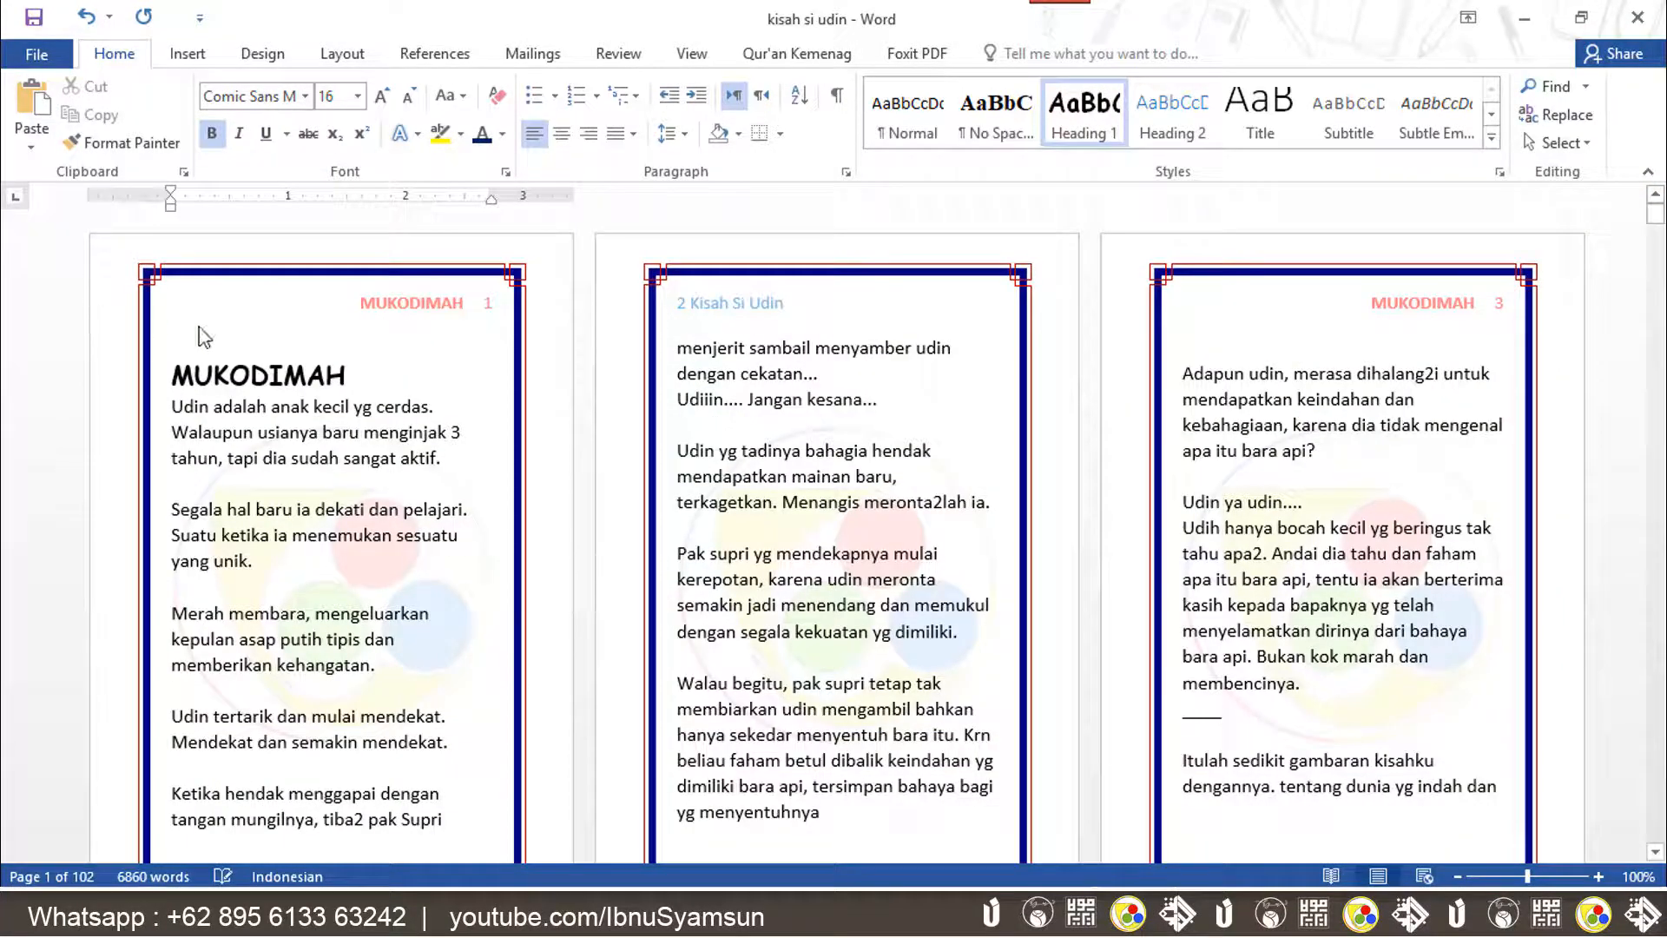
pyautogui.click(195, 375)
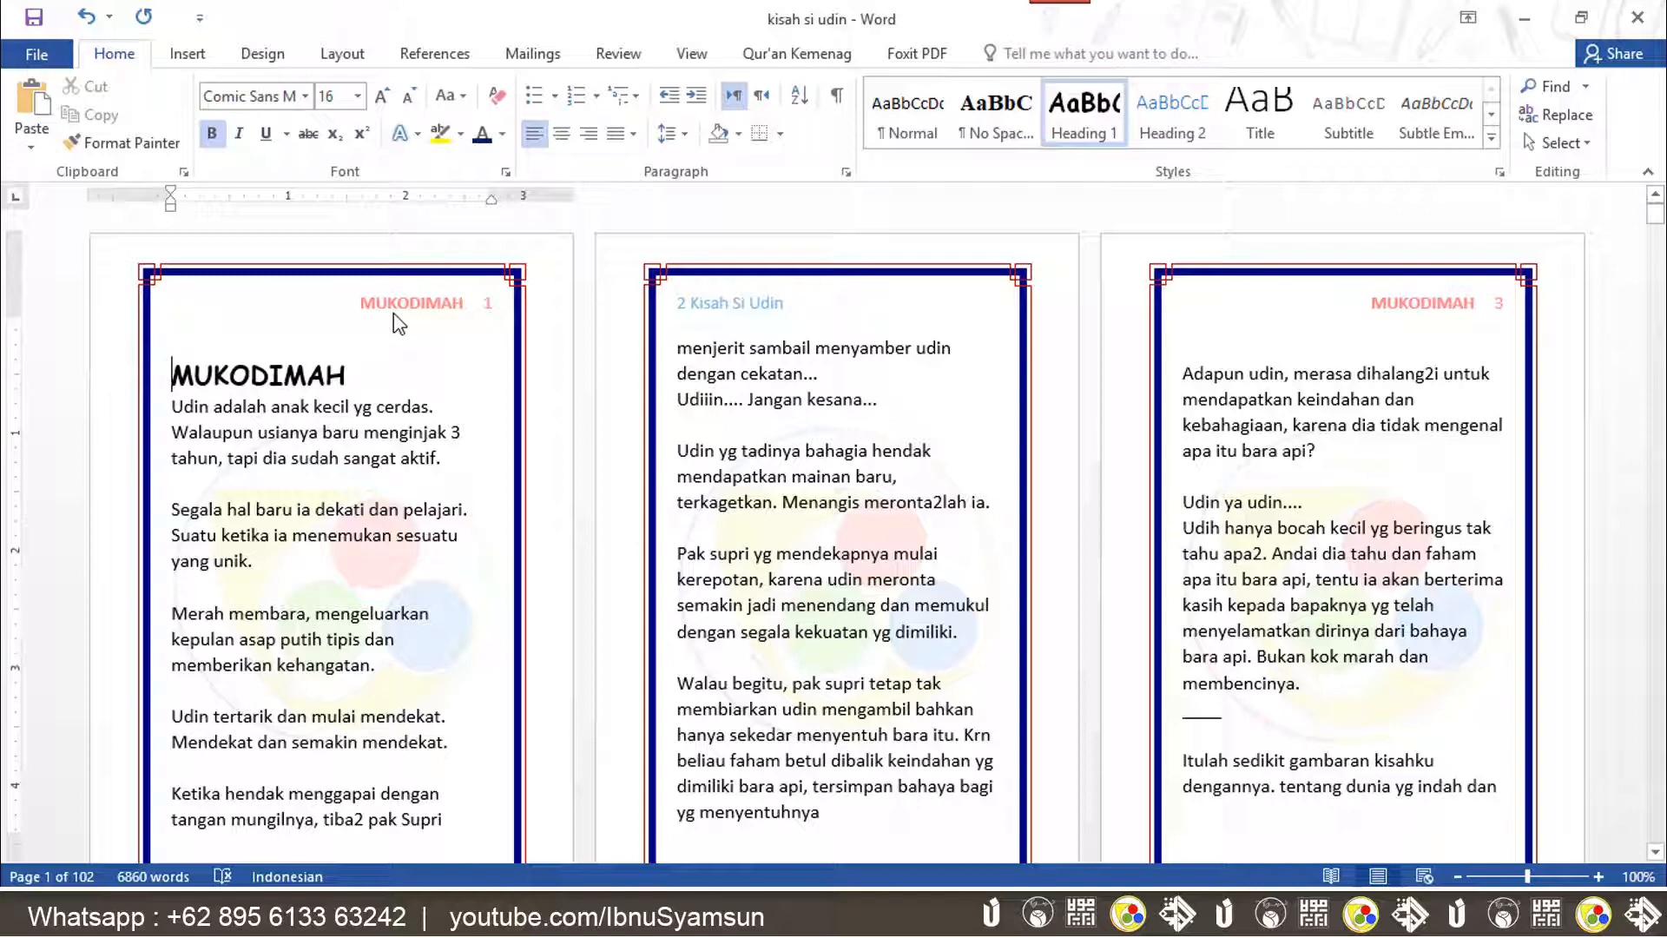
pyautogui.press('Return')
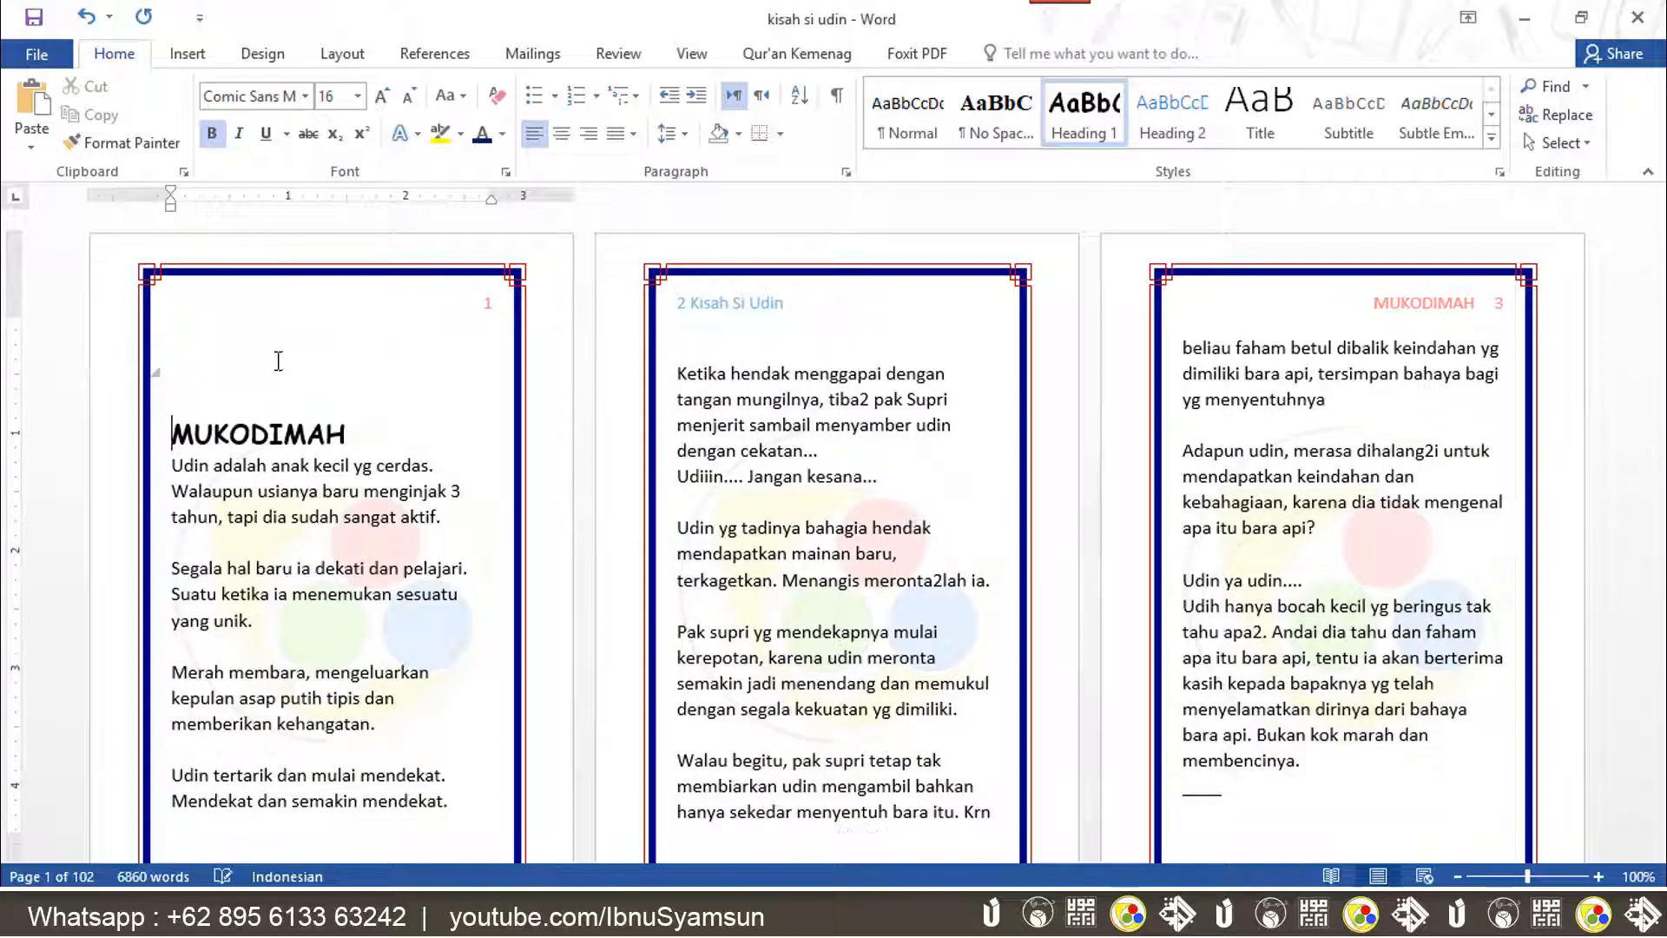
pyautogui.click(222, 360)
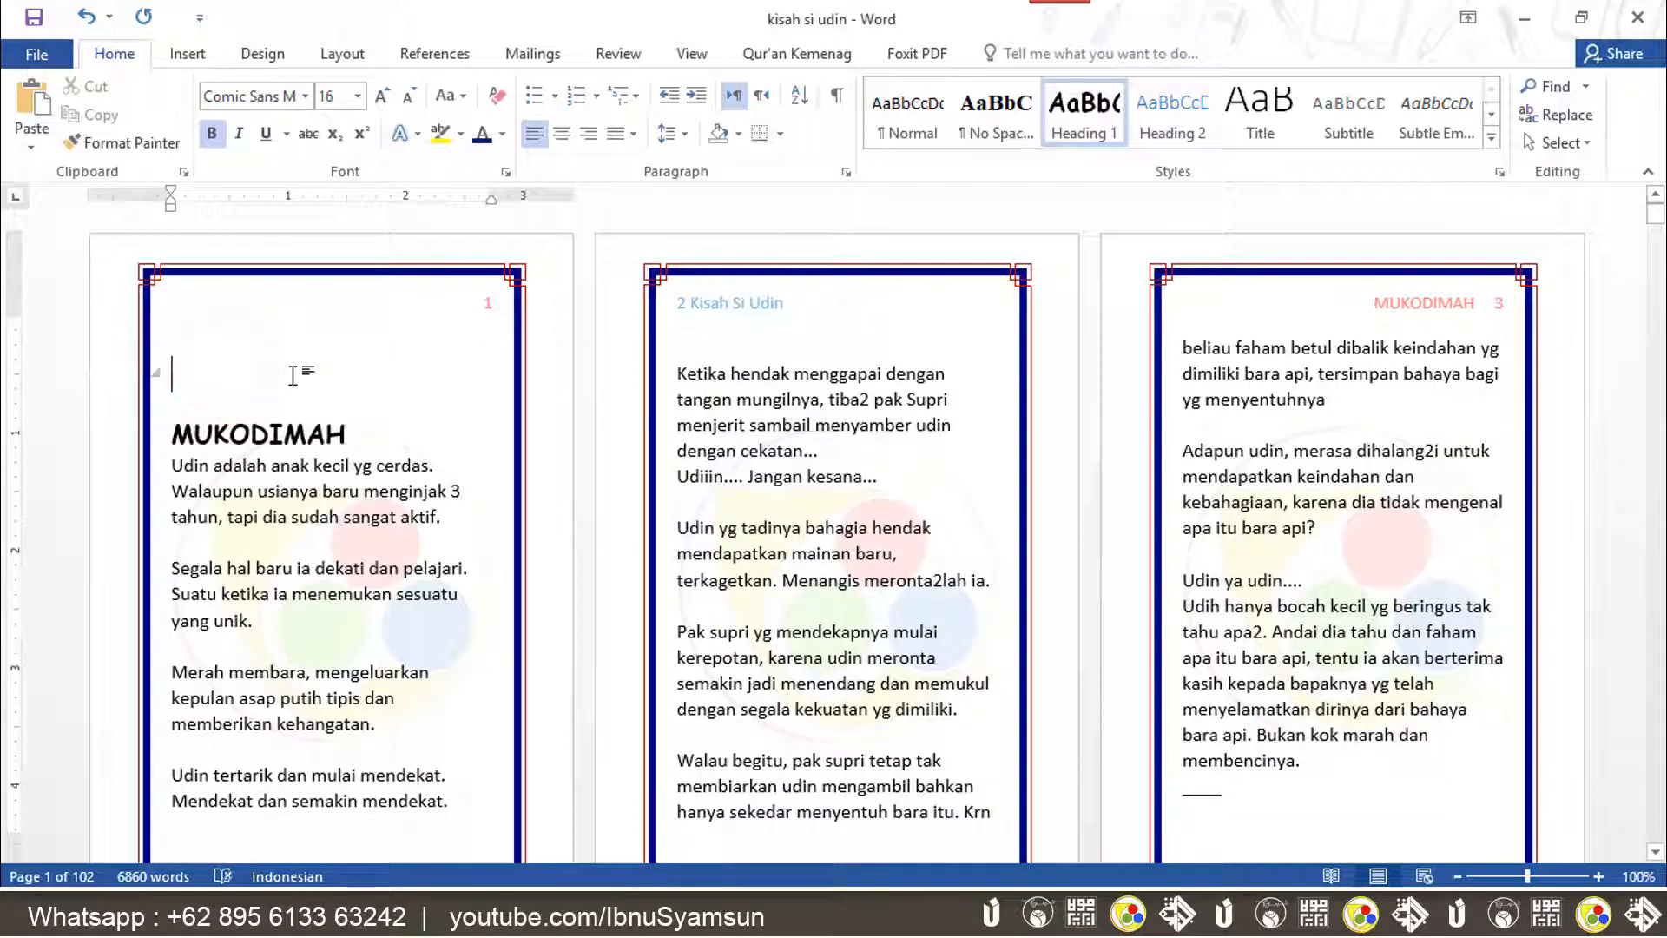
pyautogui.write('dAFTAR')
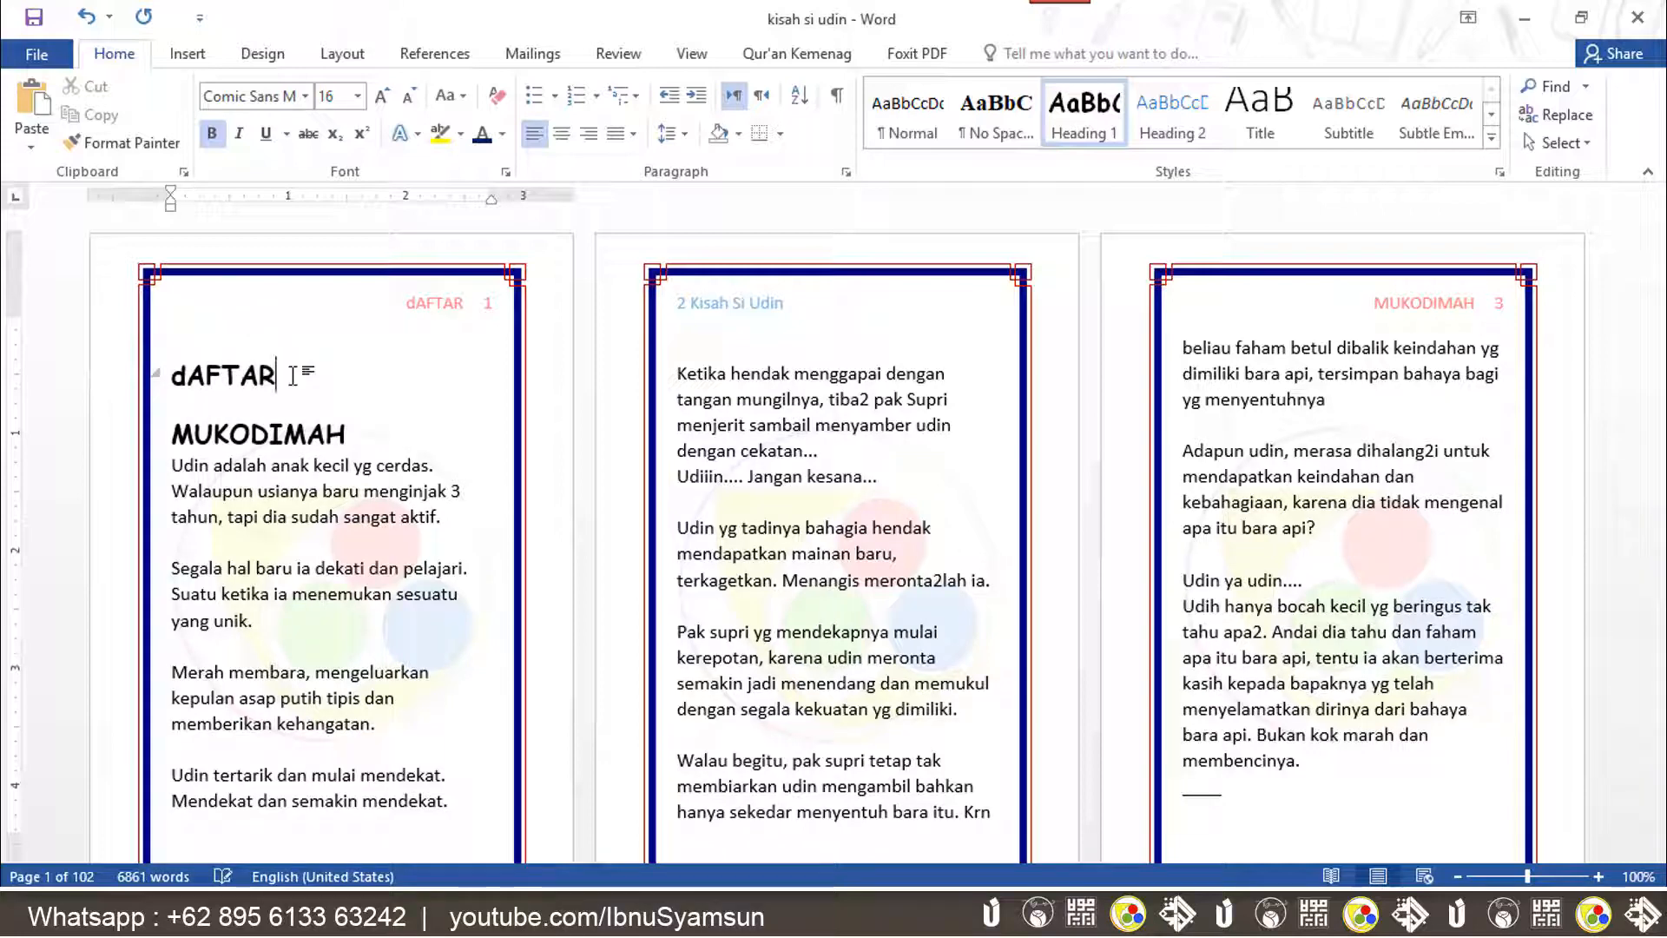
pyautogui.hotkey('ctrl', 'z')
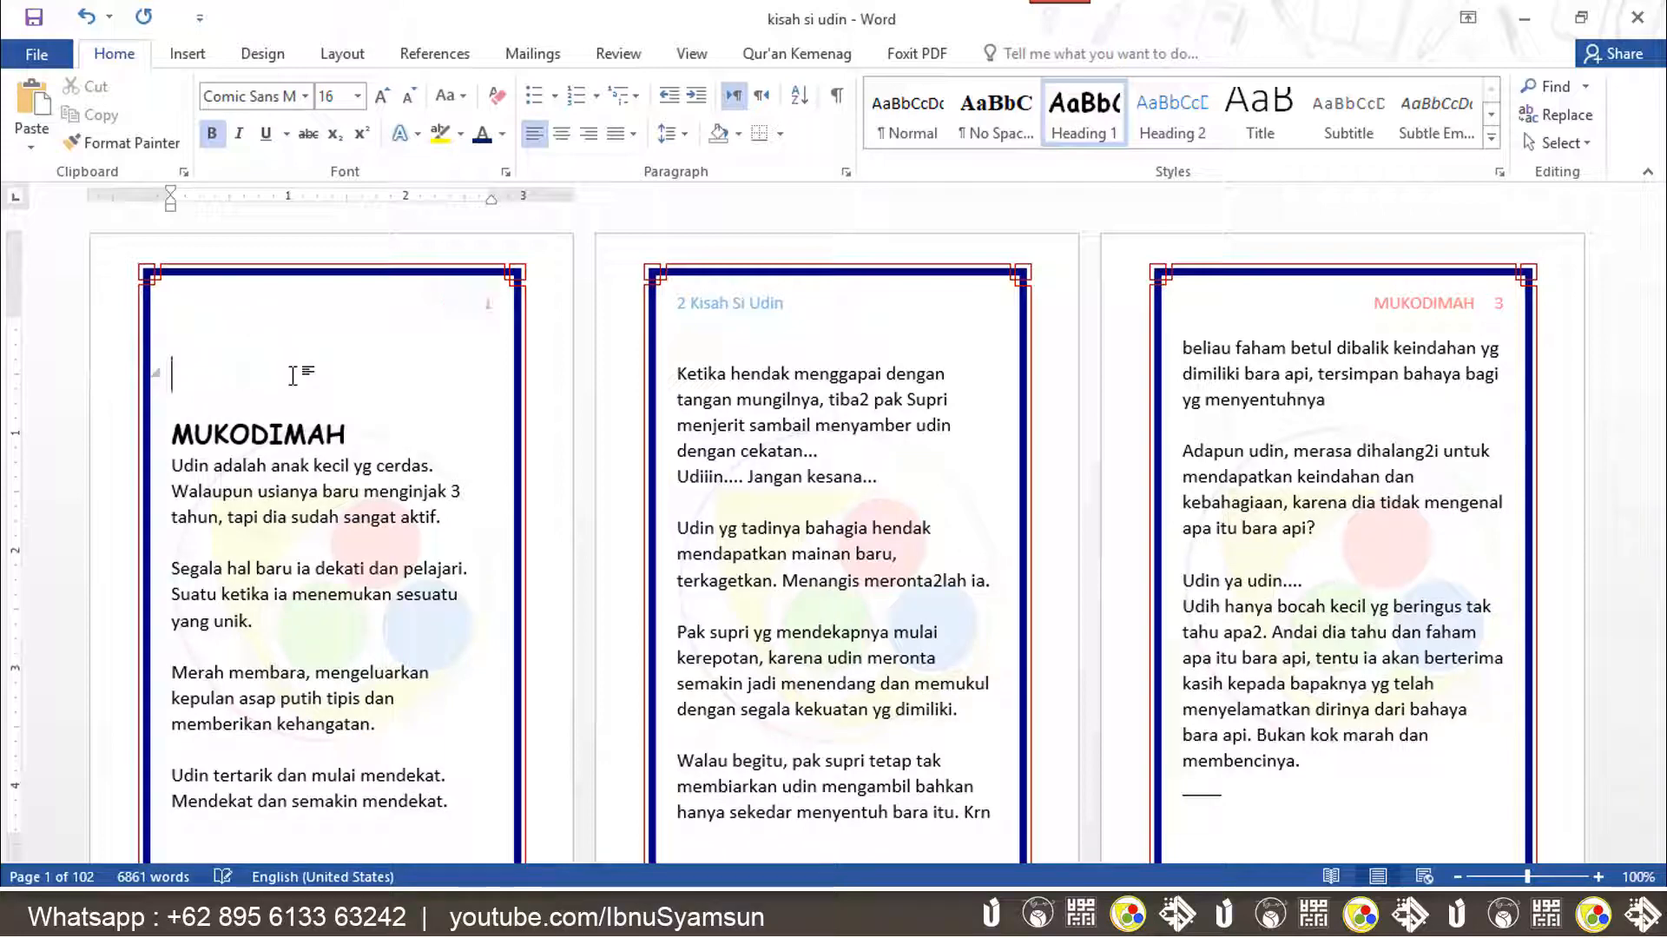
pyautogui.write('DAFTAR ISI')
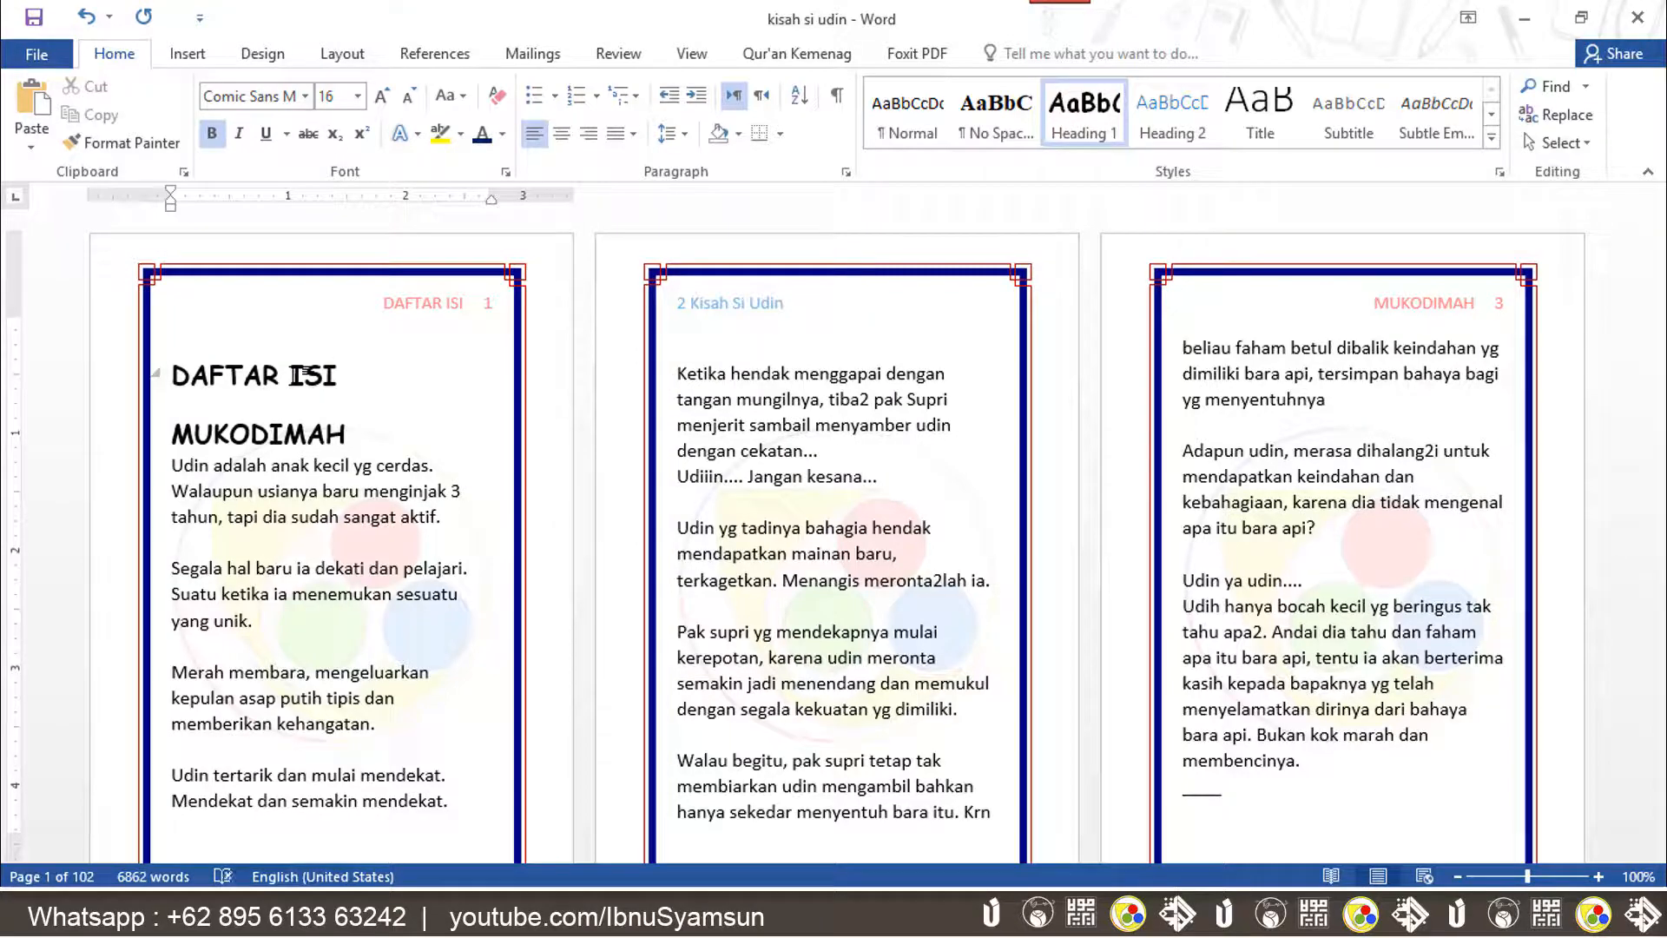
pyautogui.press('Return')
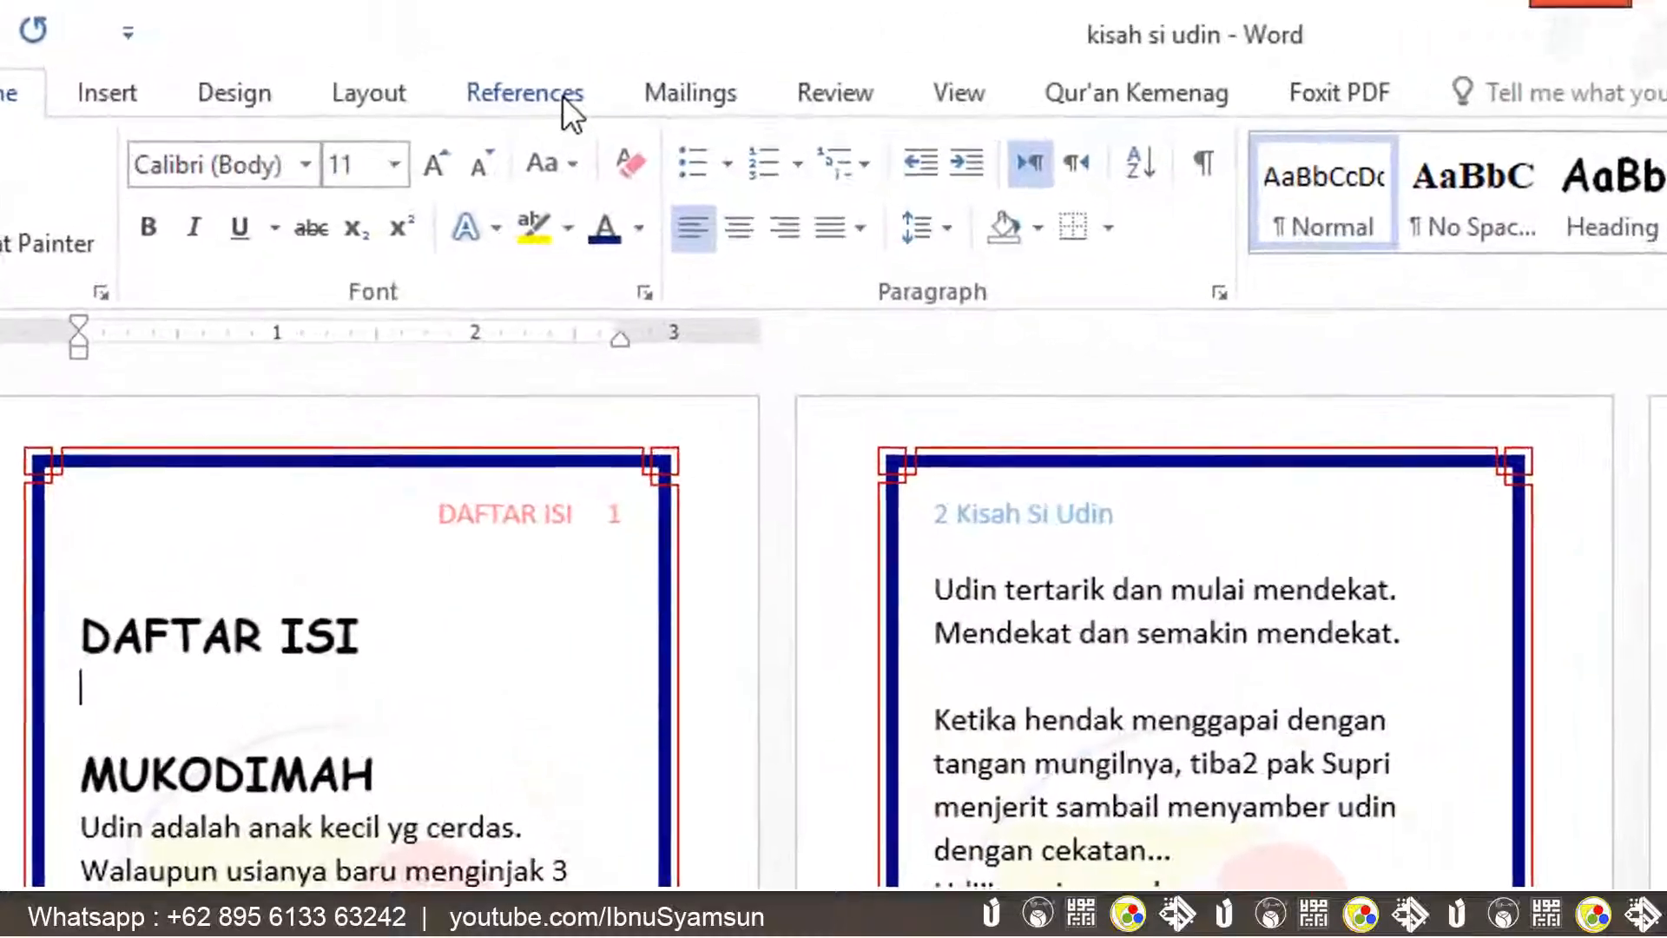
# Insert the Automatic Table 1 table of contents under the DAFTAR ISI heading.
pyautogui.click(563, 96)
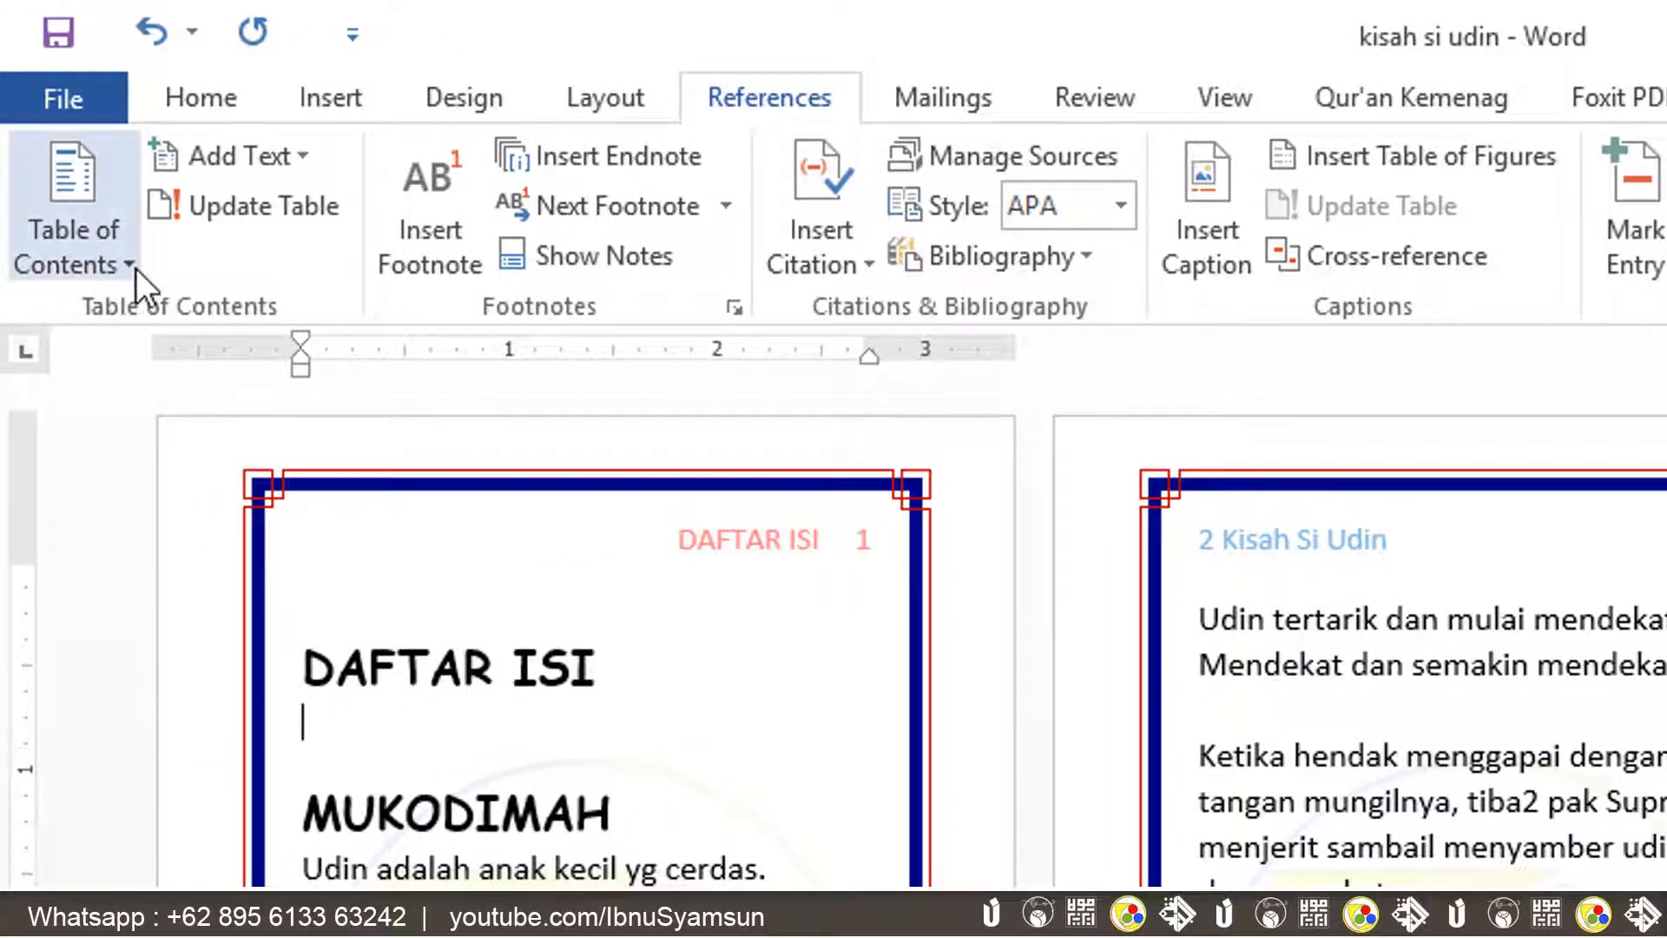
pyautogui.click(130, 264)
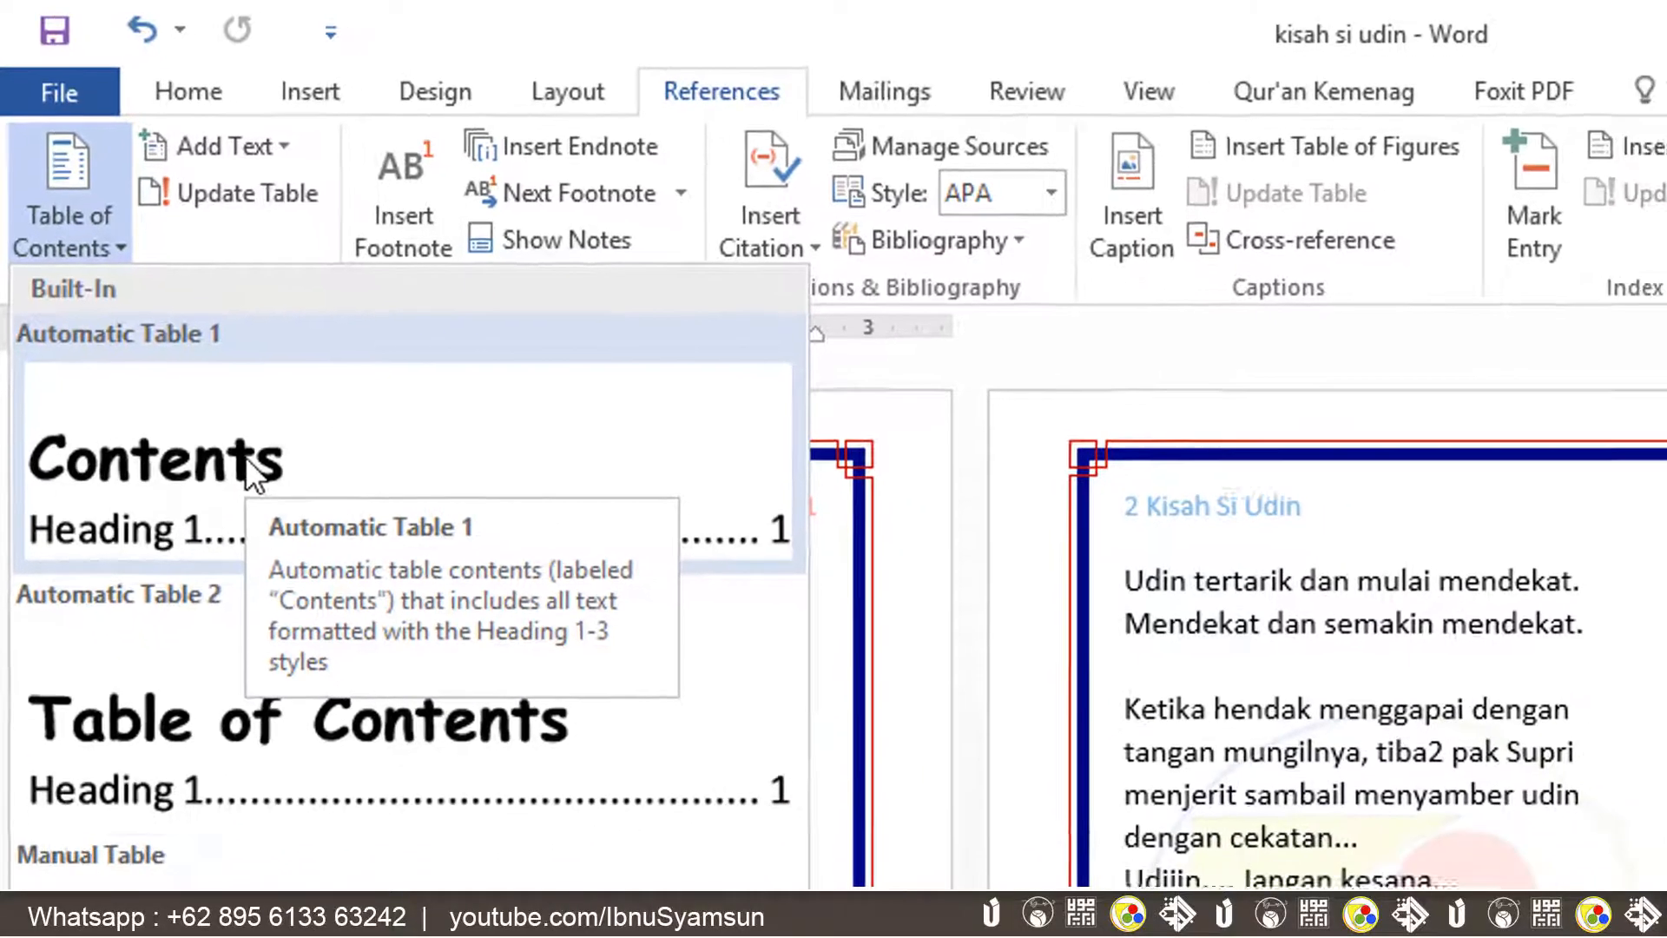
pyautogui.click(248, 465)
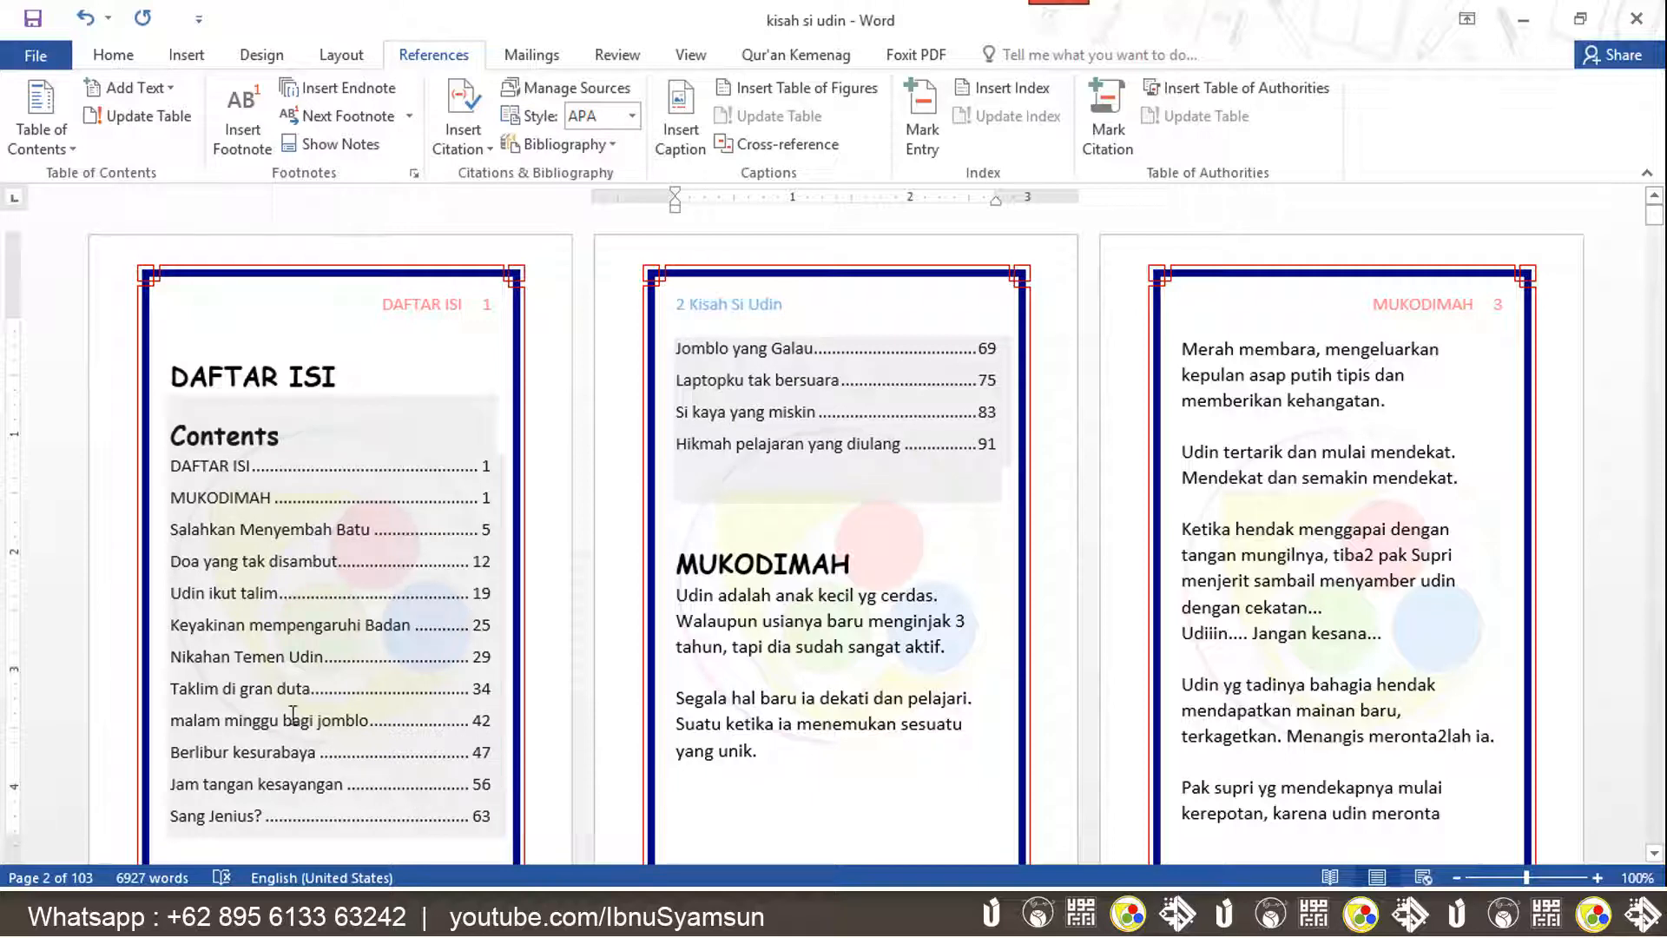
# Delete the Contents title line from the automatic table of contents beneath the DAFTAR ISI heading.
pyautogui.click(279, 432)
pyautogui.click(161, 443)
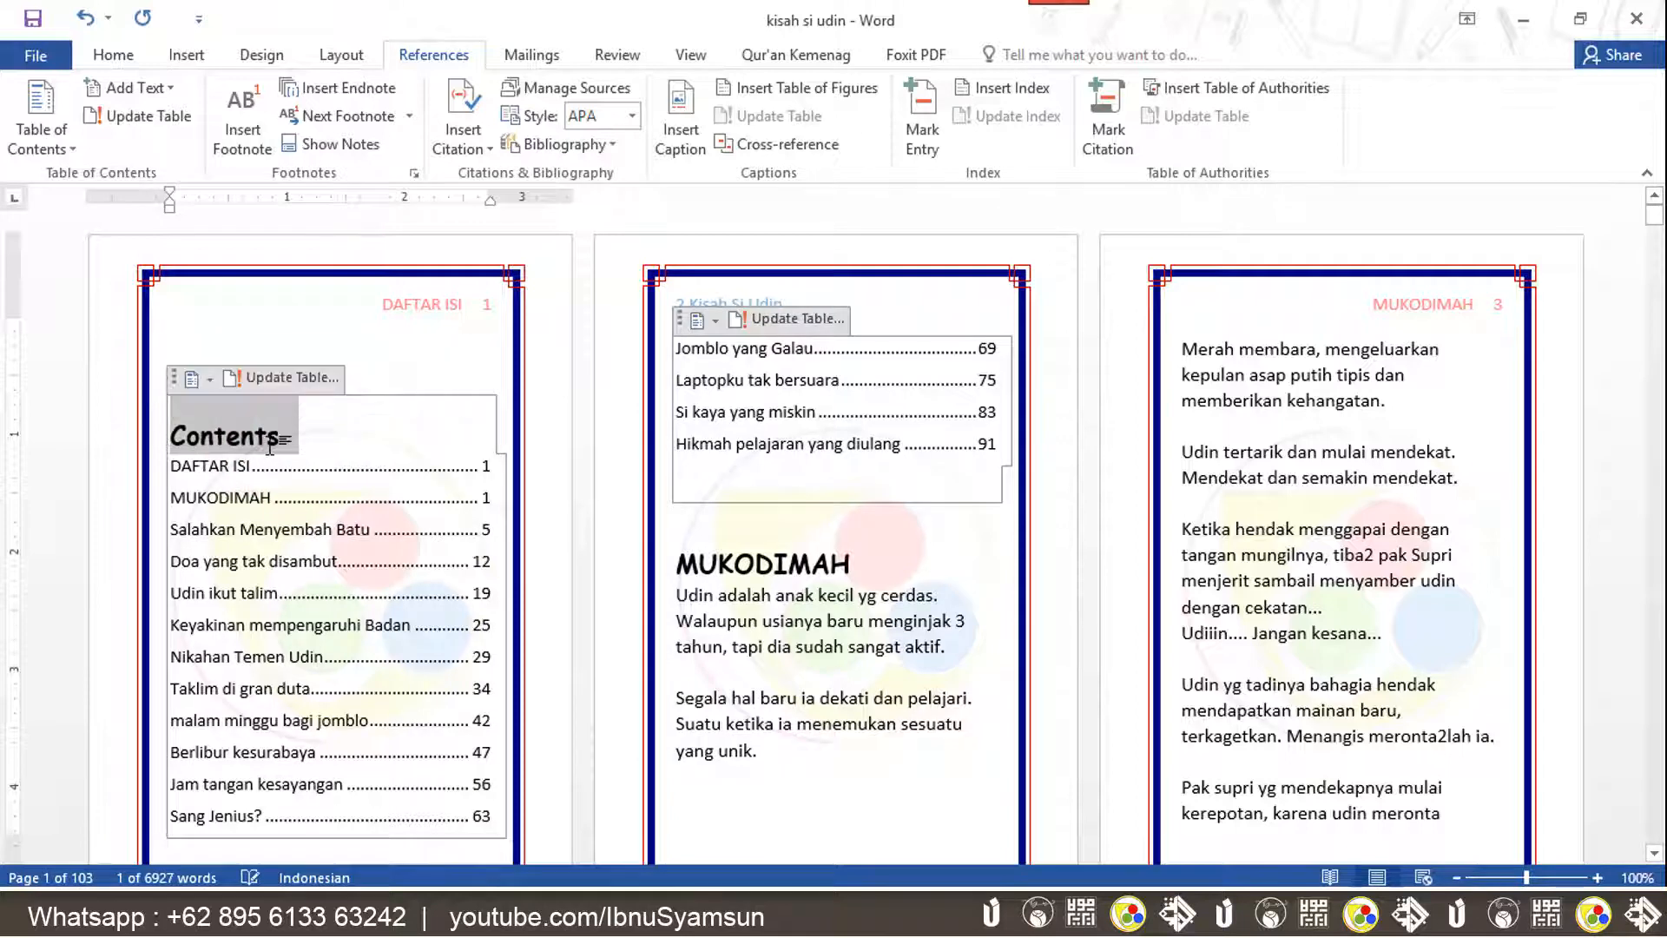
pyautogui.press('Delete')
pyautogui.click(355, 533)
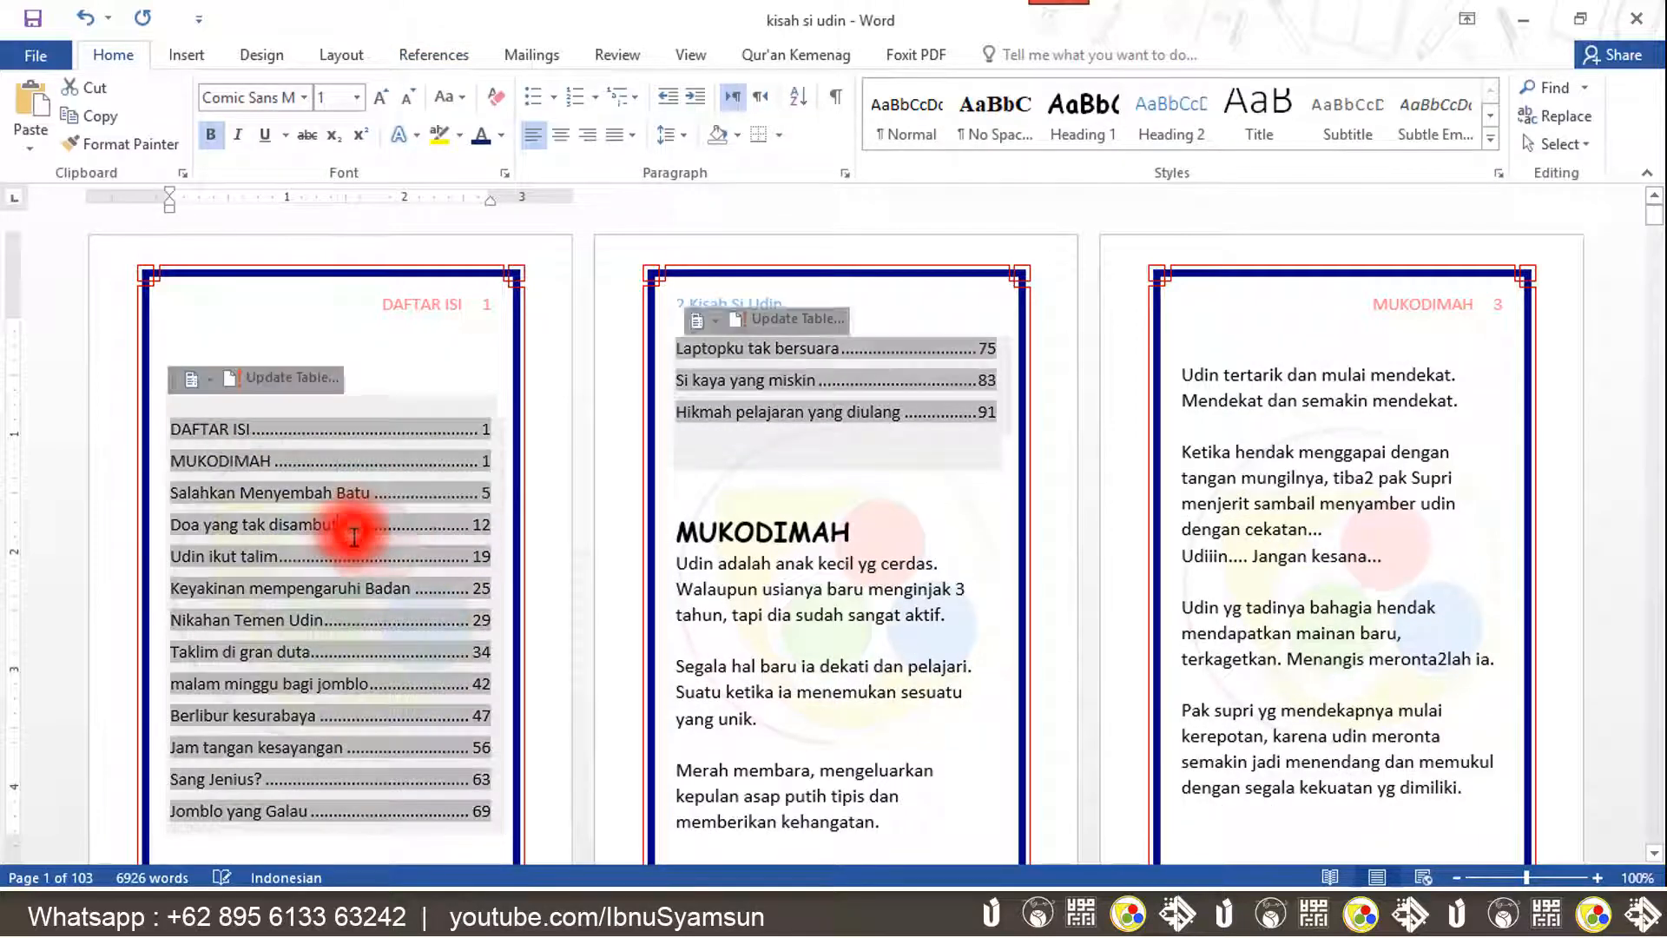
pyautogui.click(391, 325)
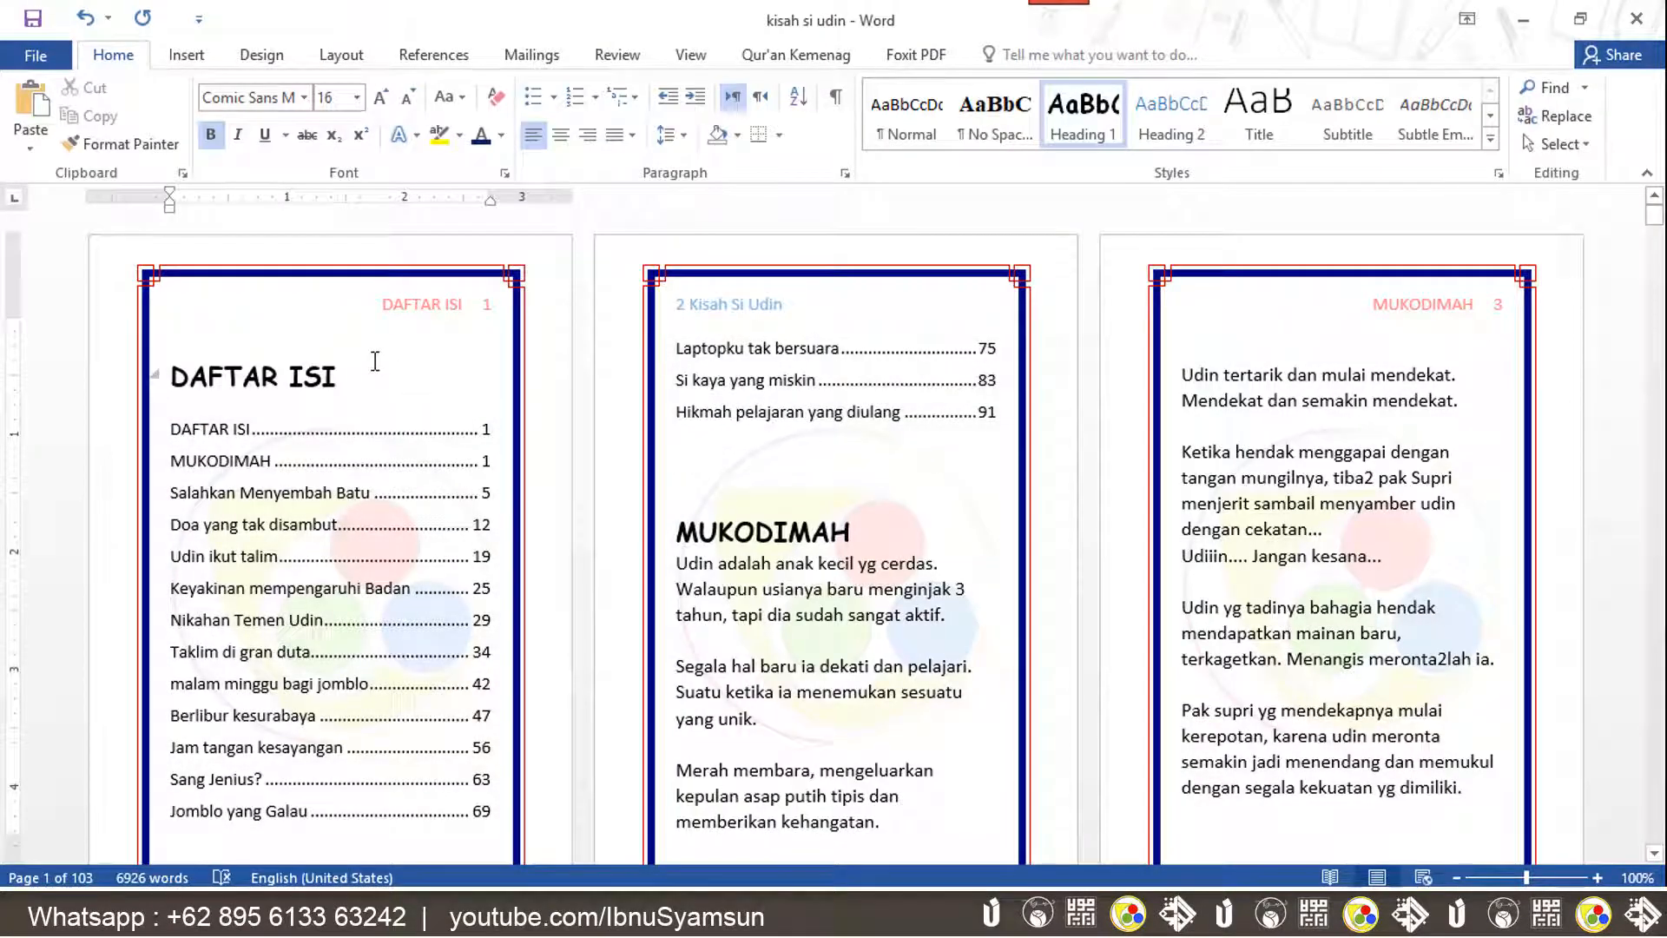
# Copy the DAFTAR ISI heading and add empty lines after the table of contents until MUKODIMAH starts on page 3.
pyautogui.tripleClick(343, 377)
pyautogui.hotkey('ctrl', 'c')
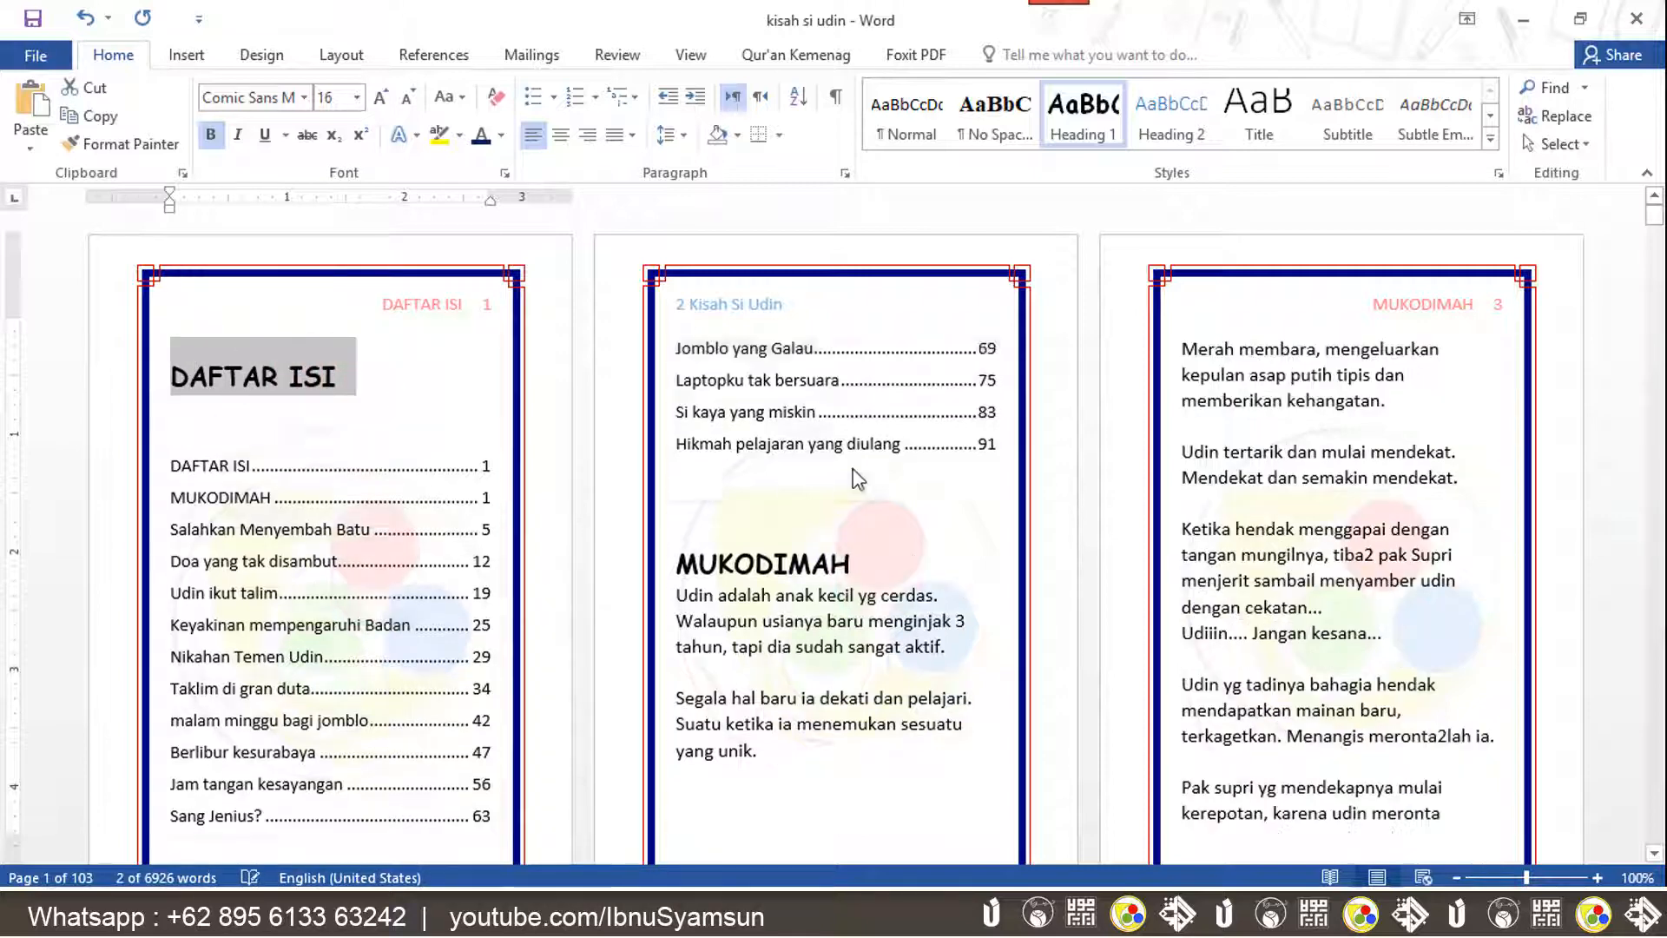
pyautogui.click(875, 531)
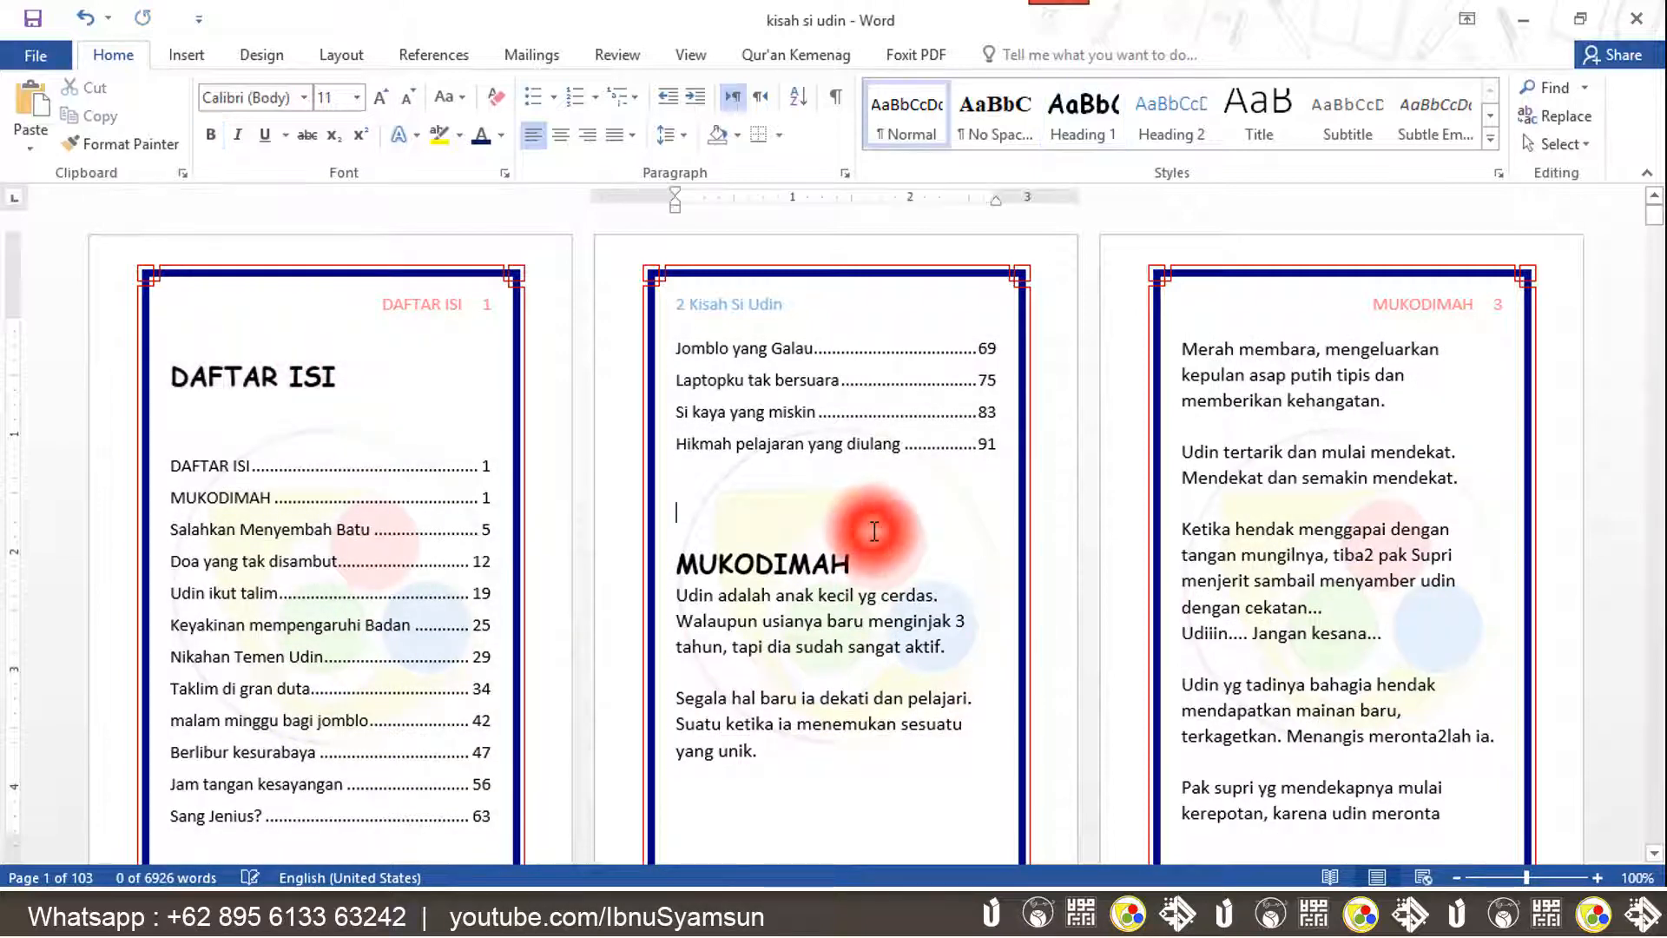
pyautogui.click(347, 339)
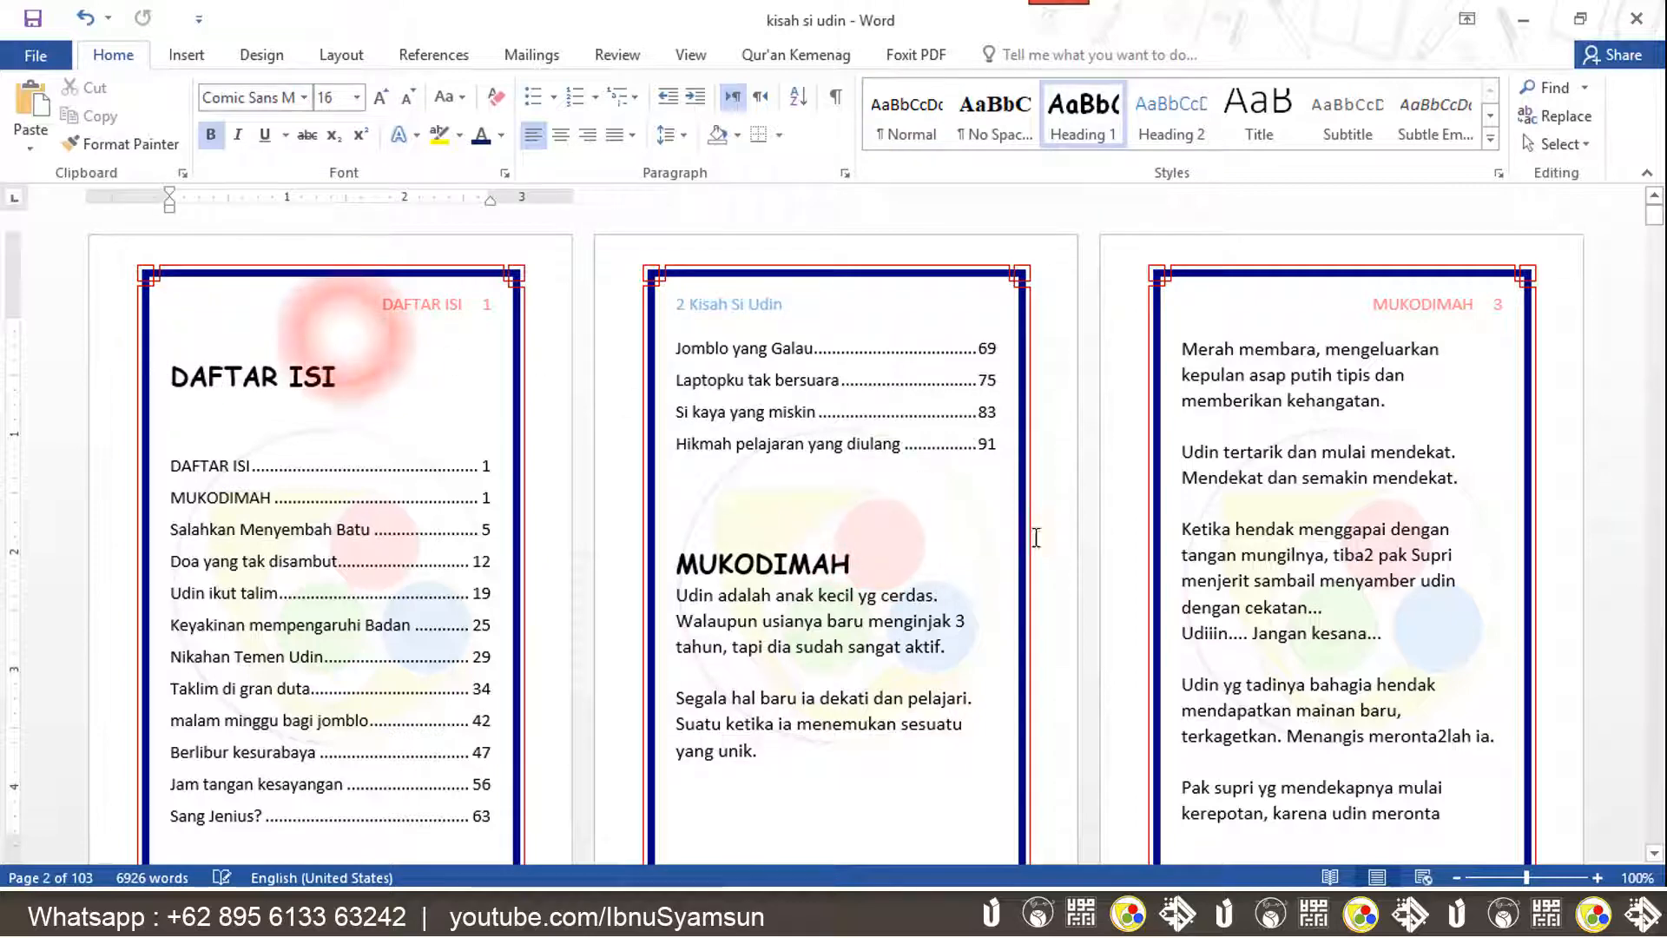
pyautogui.click(949, 532)
pyautogui.press('Return')
pyautogui.press('Return')
pyautogui.press('Return')
pyautogui.press('Return')
pyautogui.press('Return')
pyautogui.press('Return')
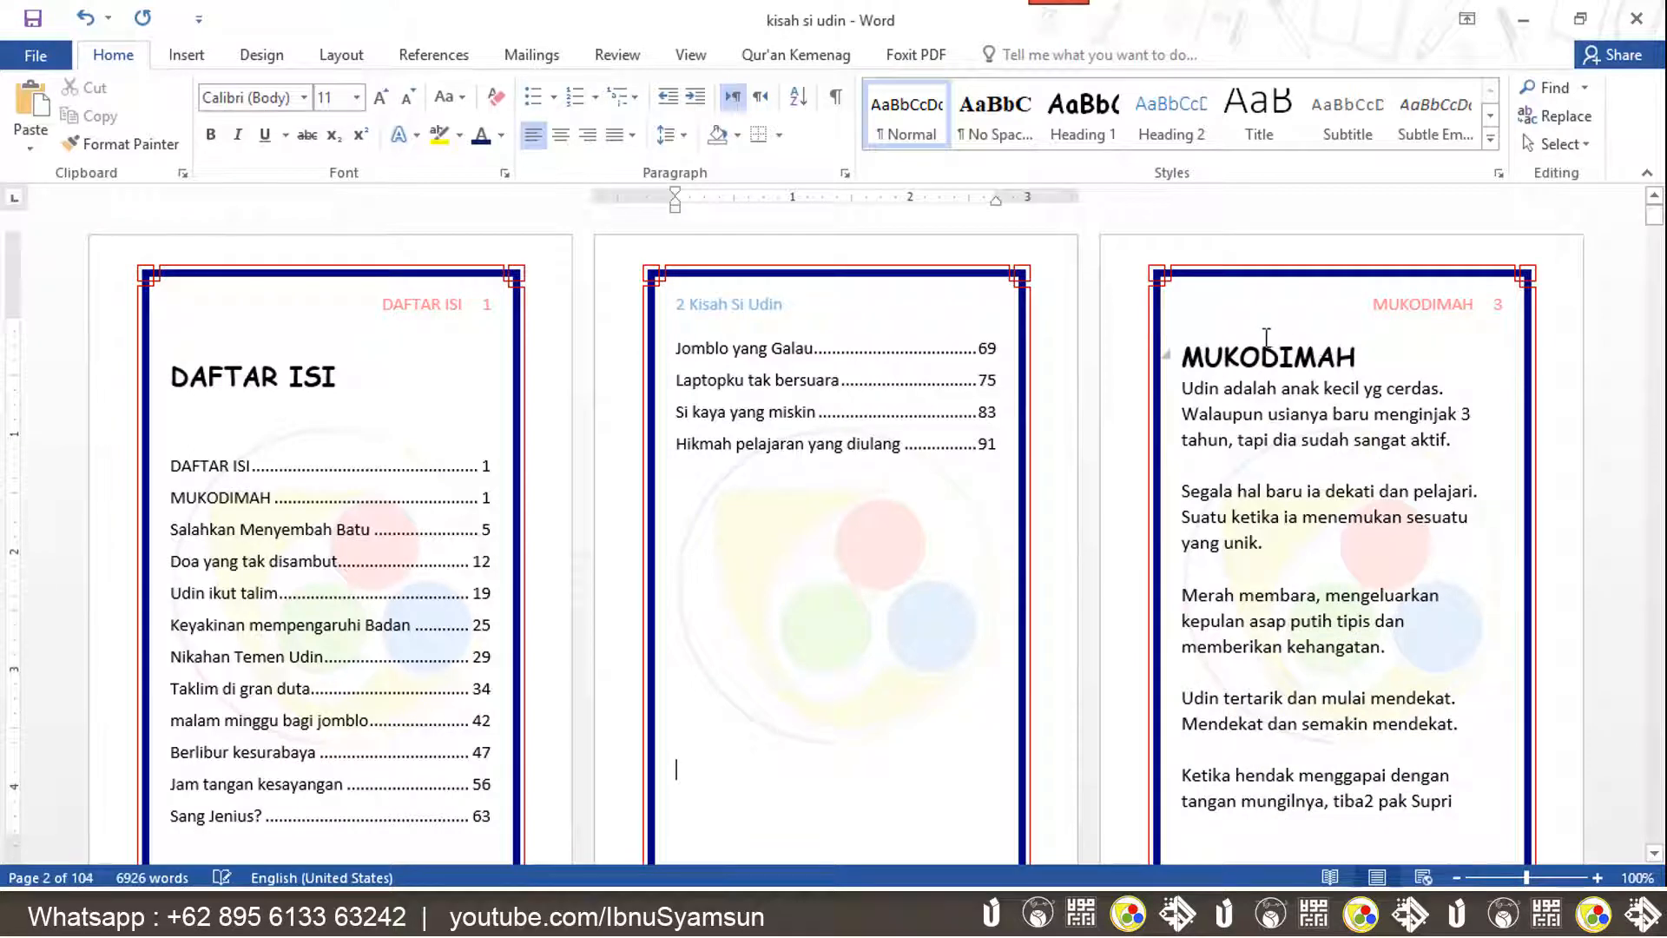
pyautogui.press('Return')
pyautogui.press('Return')
pyautogui.press('Return')
# Paste the copied heading above MUKODIMAH on page 3 and reword it as DAFTAR GAMBAR.
pyautogui.hotkey('ctrl', 'v')
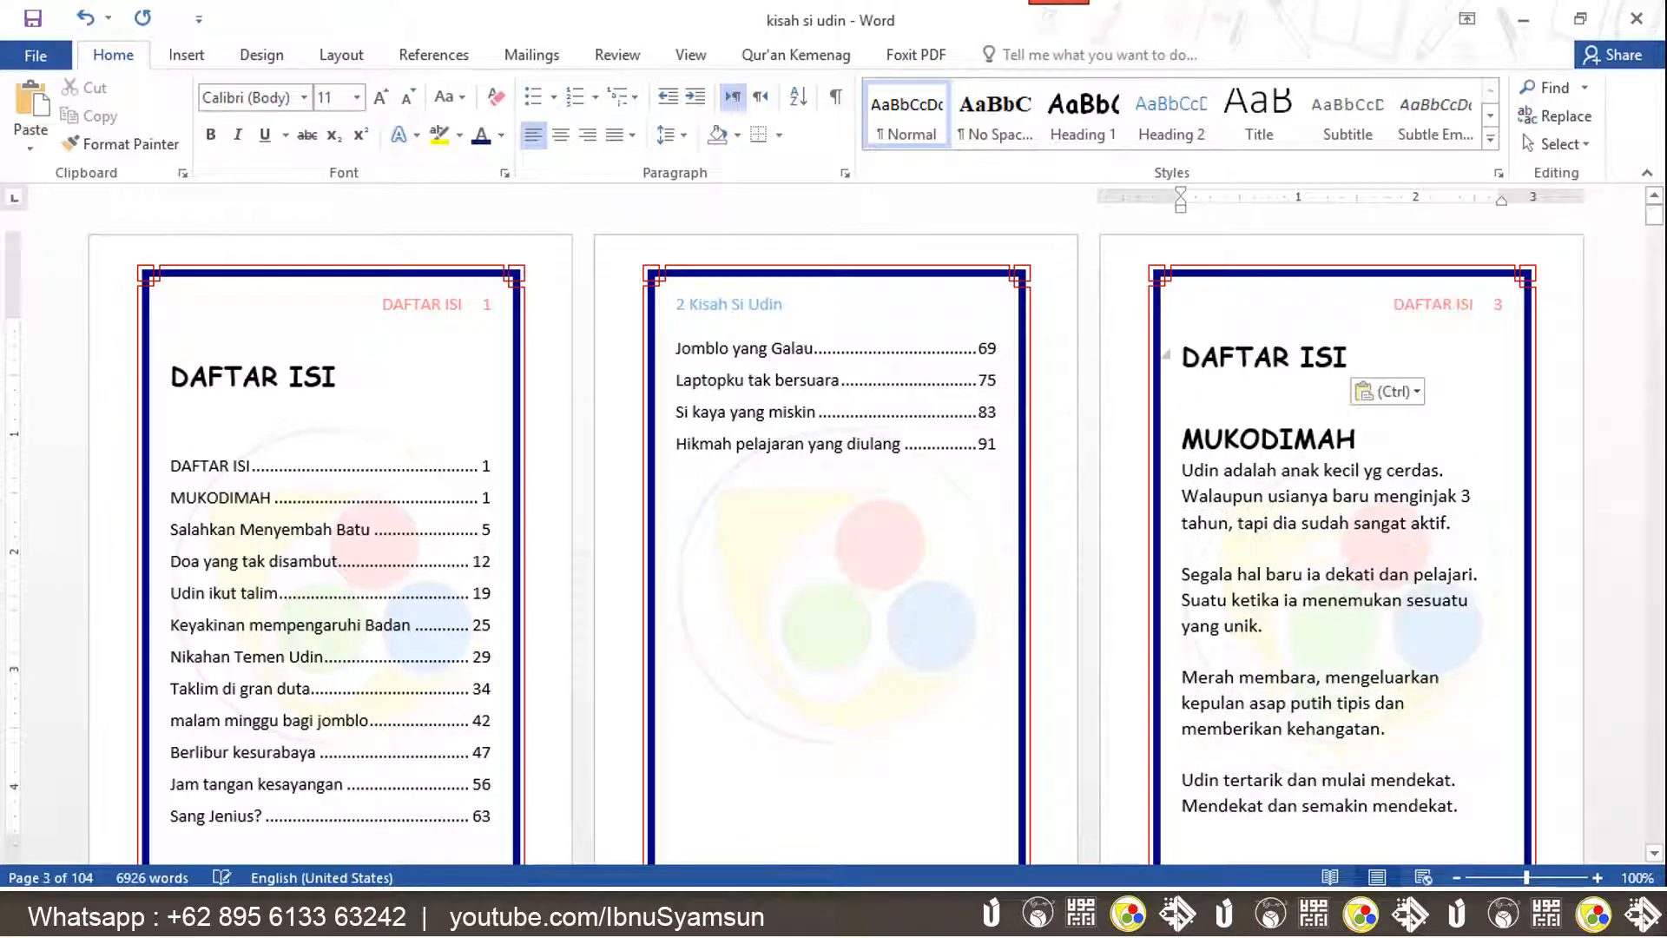
pyautogui.doubleClick(1344, 356)
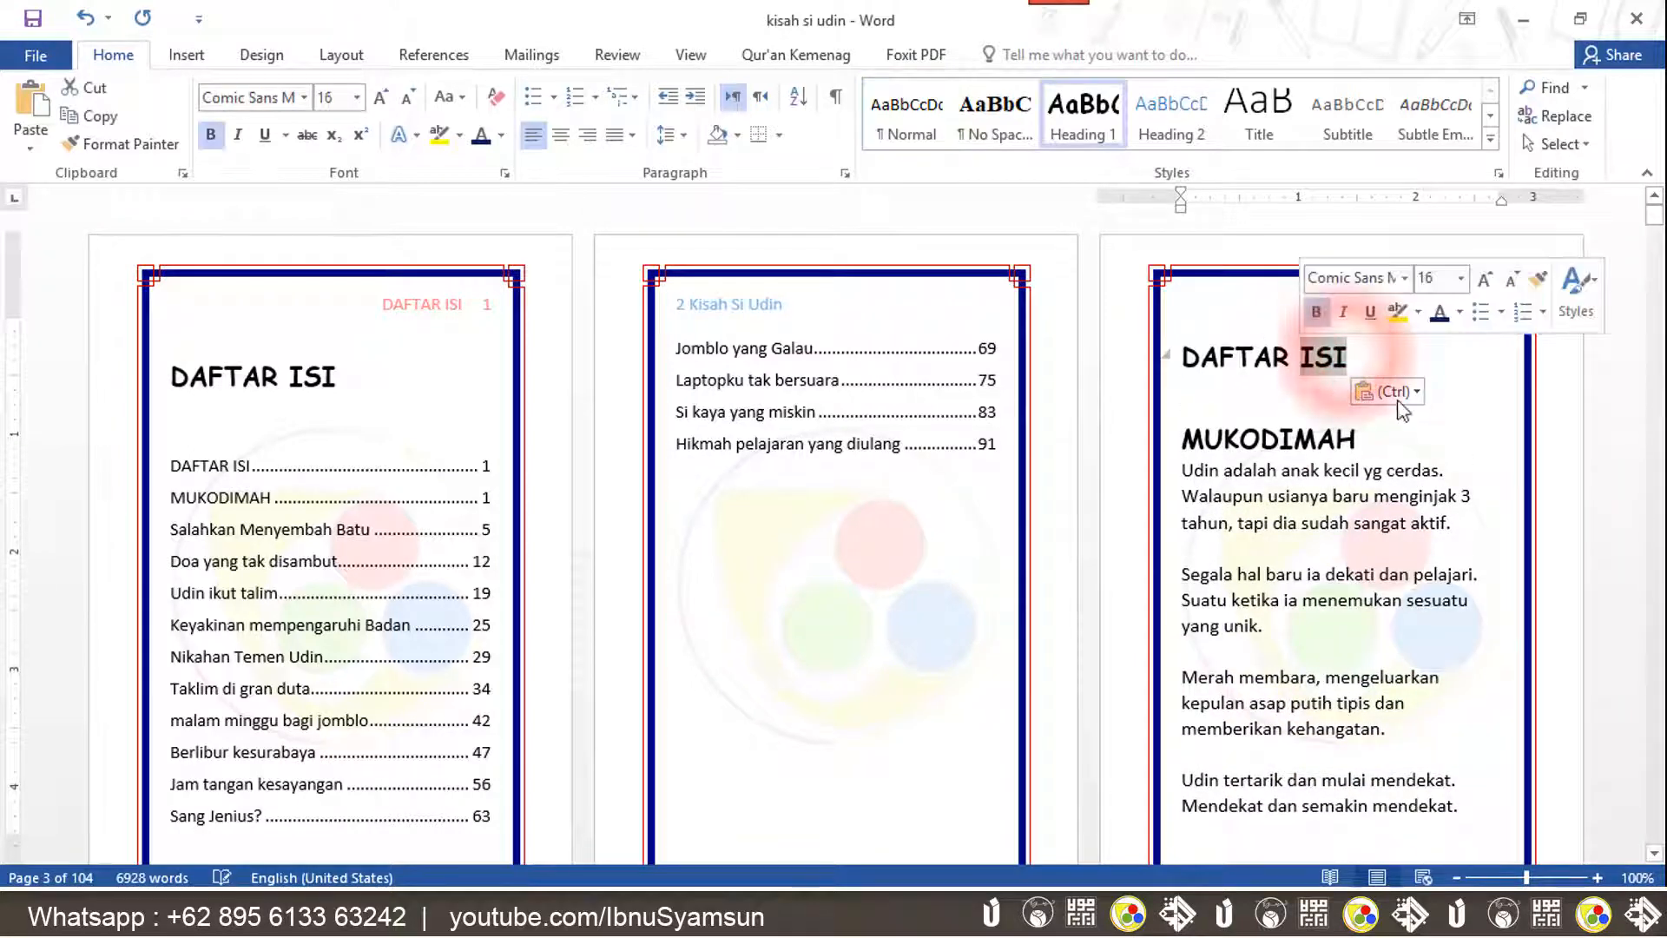
pyautogui.write('GAMBAR')
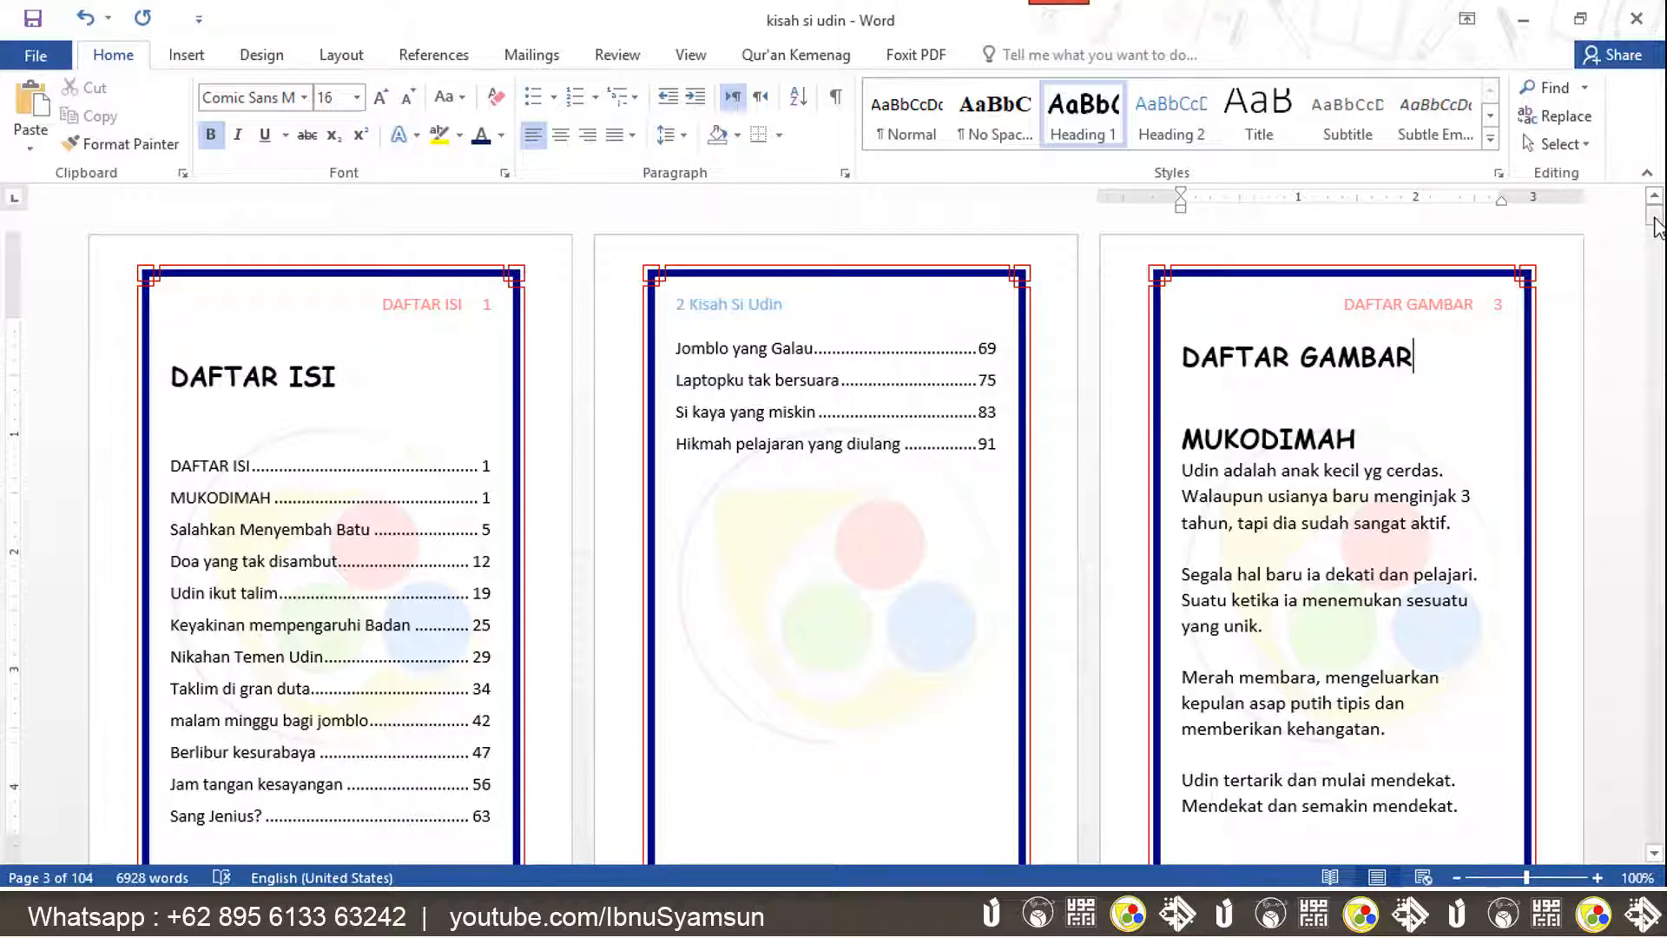
# Delete the old caption "Contoh 1 lapangan" beneath the yard picture at the end of the MUKODIMAH chapter.
pyautogui.moveTo(1658, 227); pyautogui.dragTo(1659, 248)
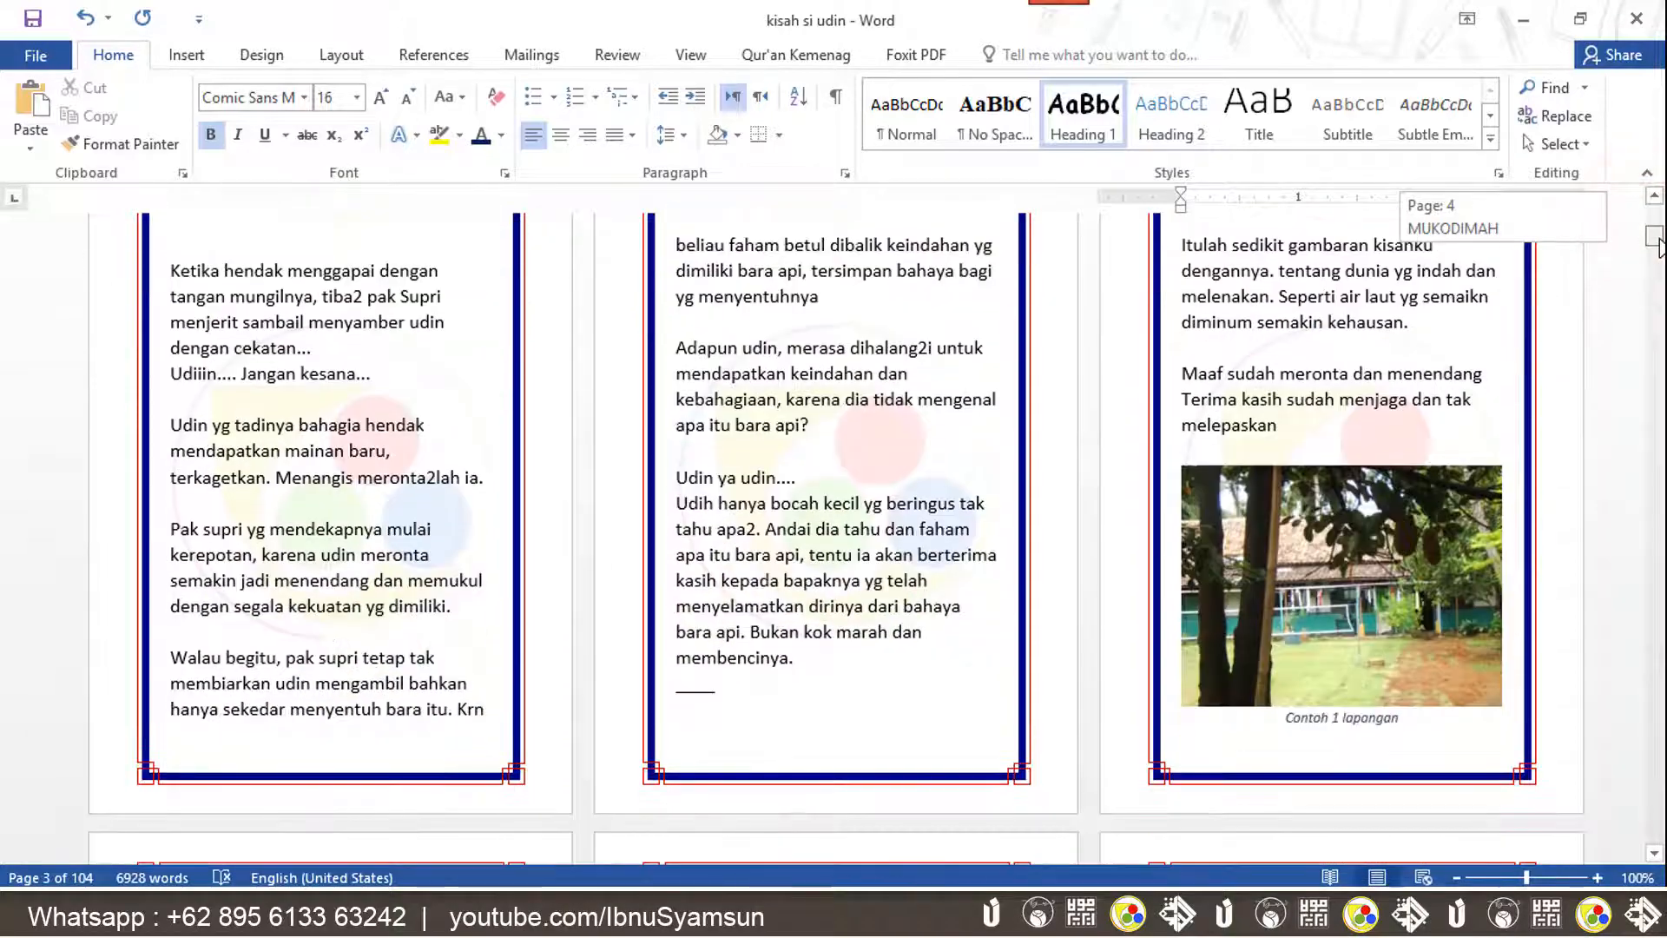
pyautogui.click(1372, 521)
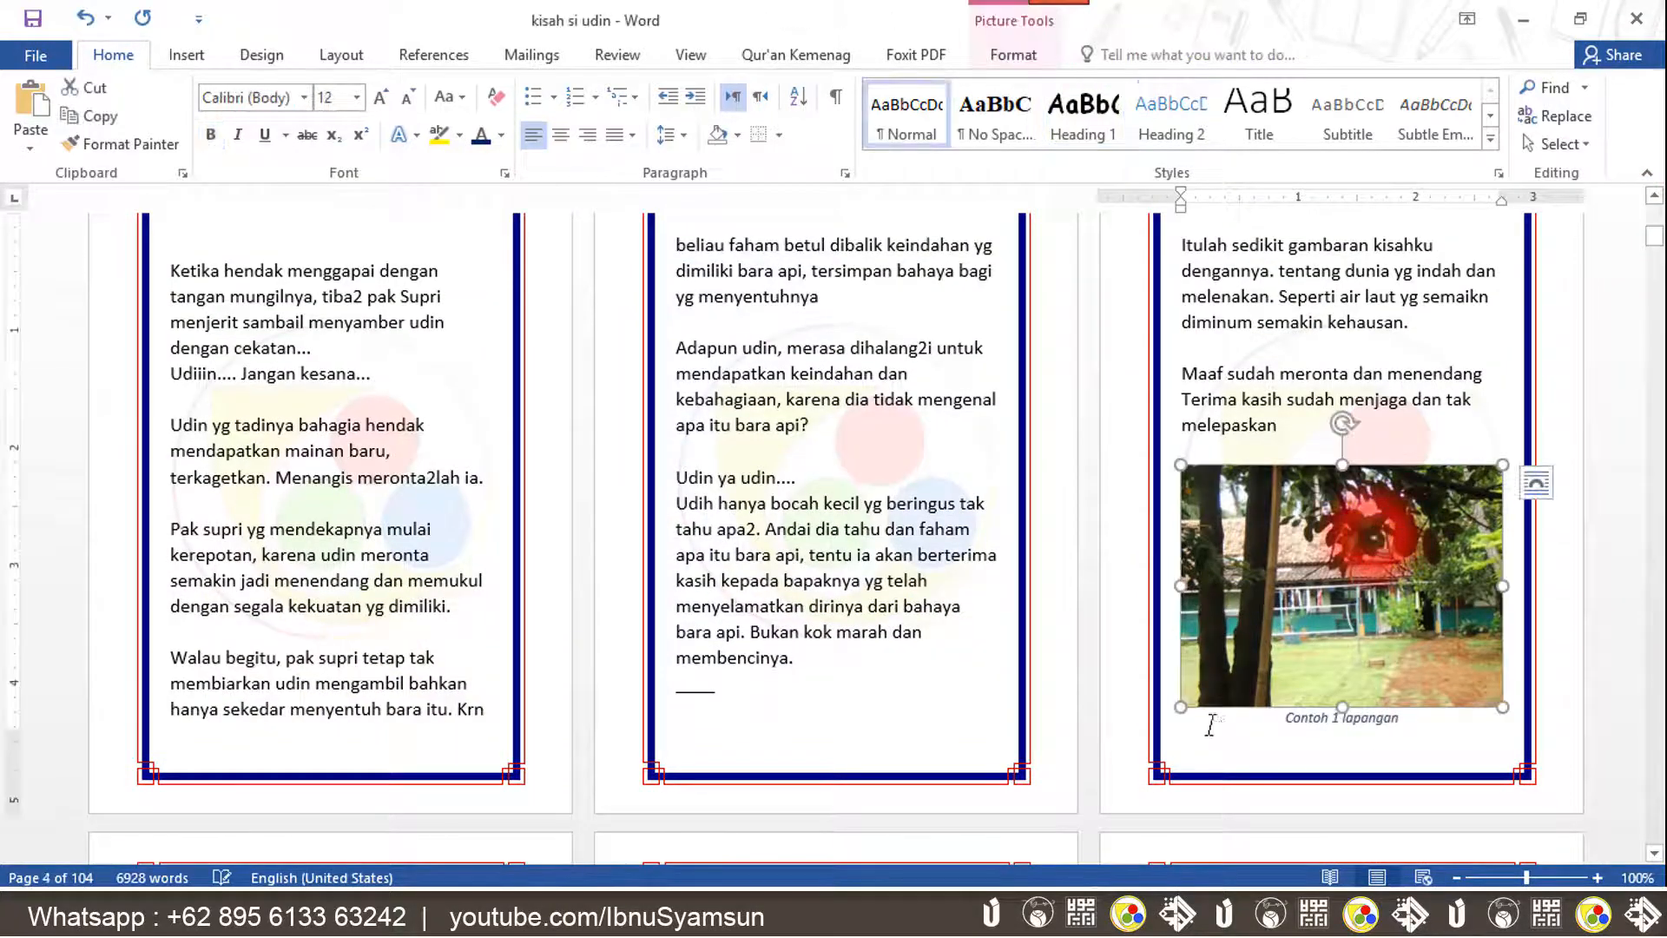
pyautogui.click(1159, 721)
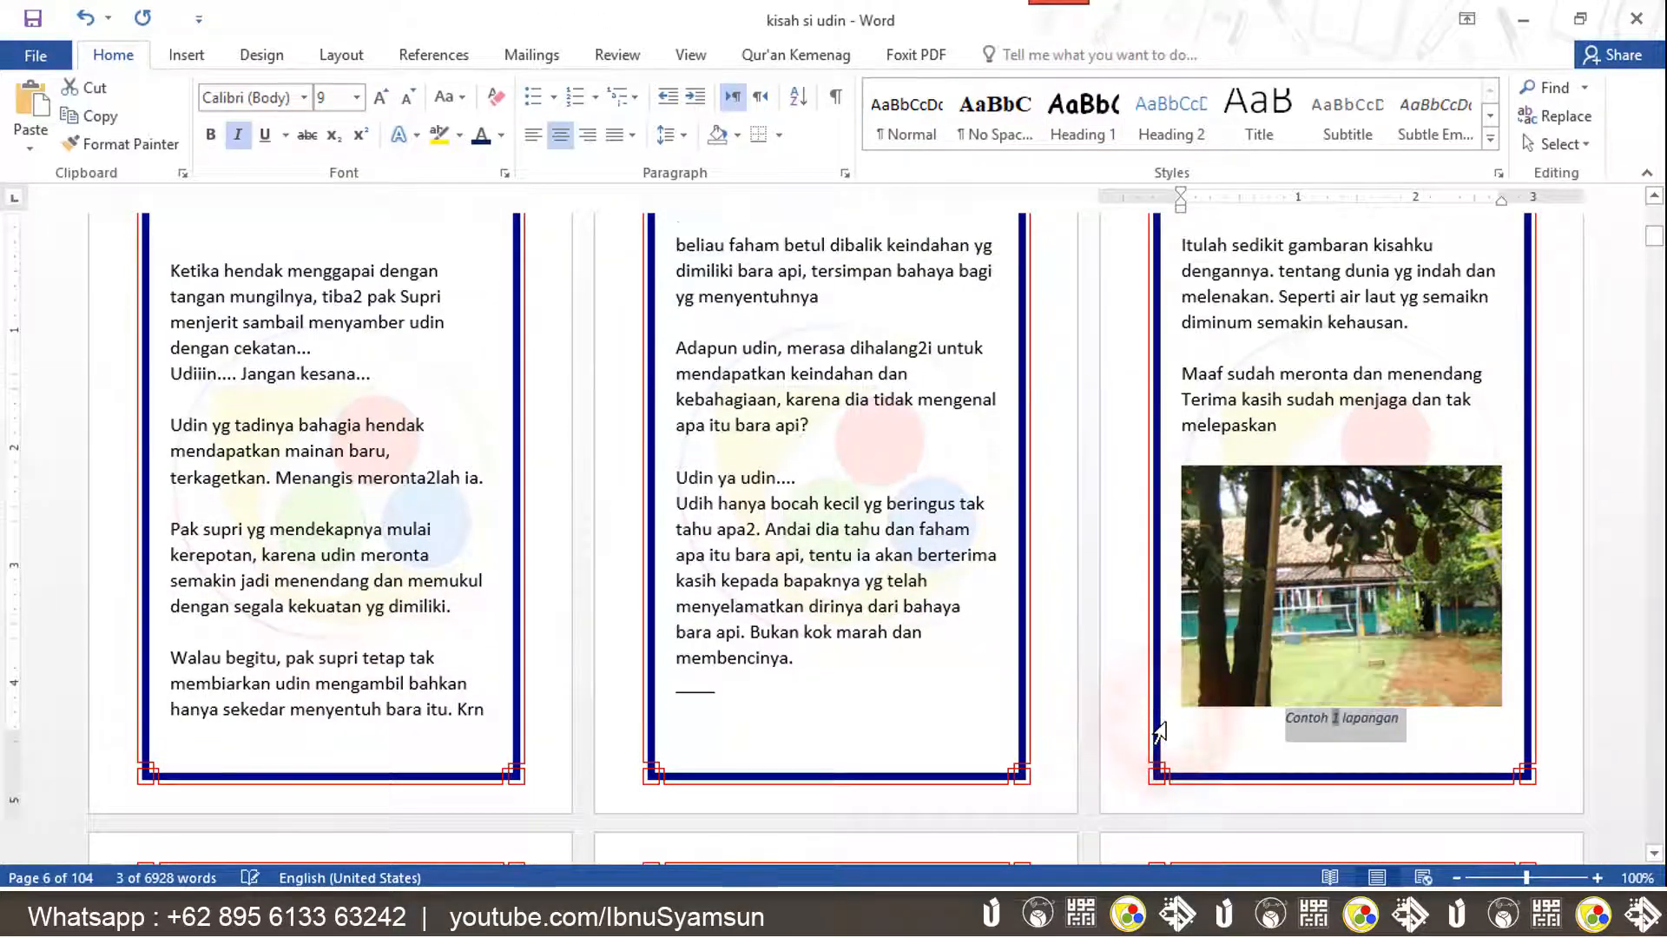
pyautogui.press('Delete')
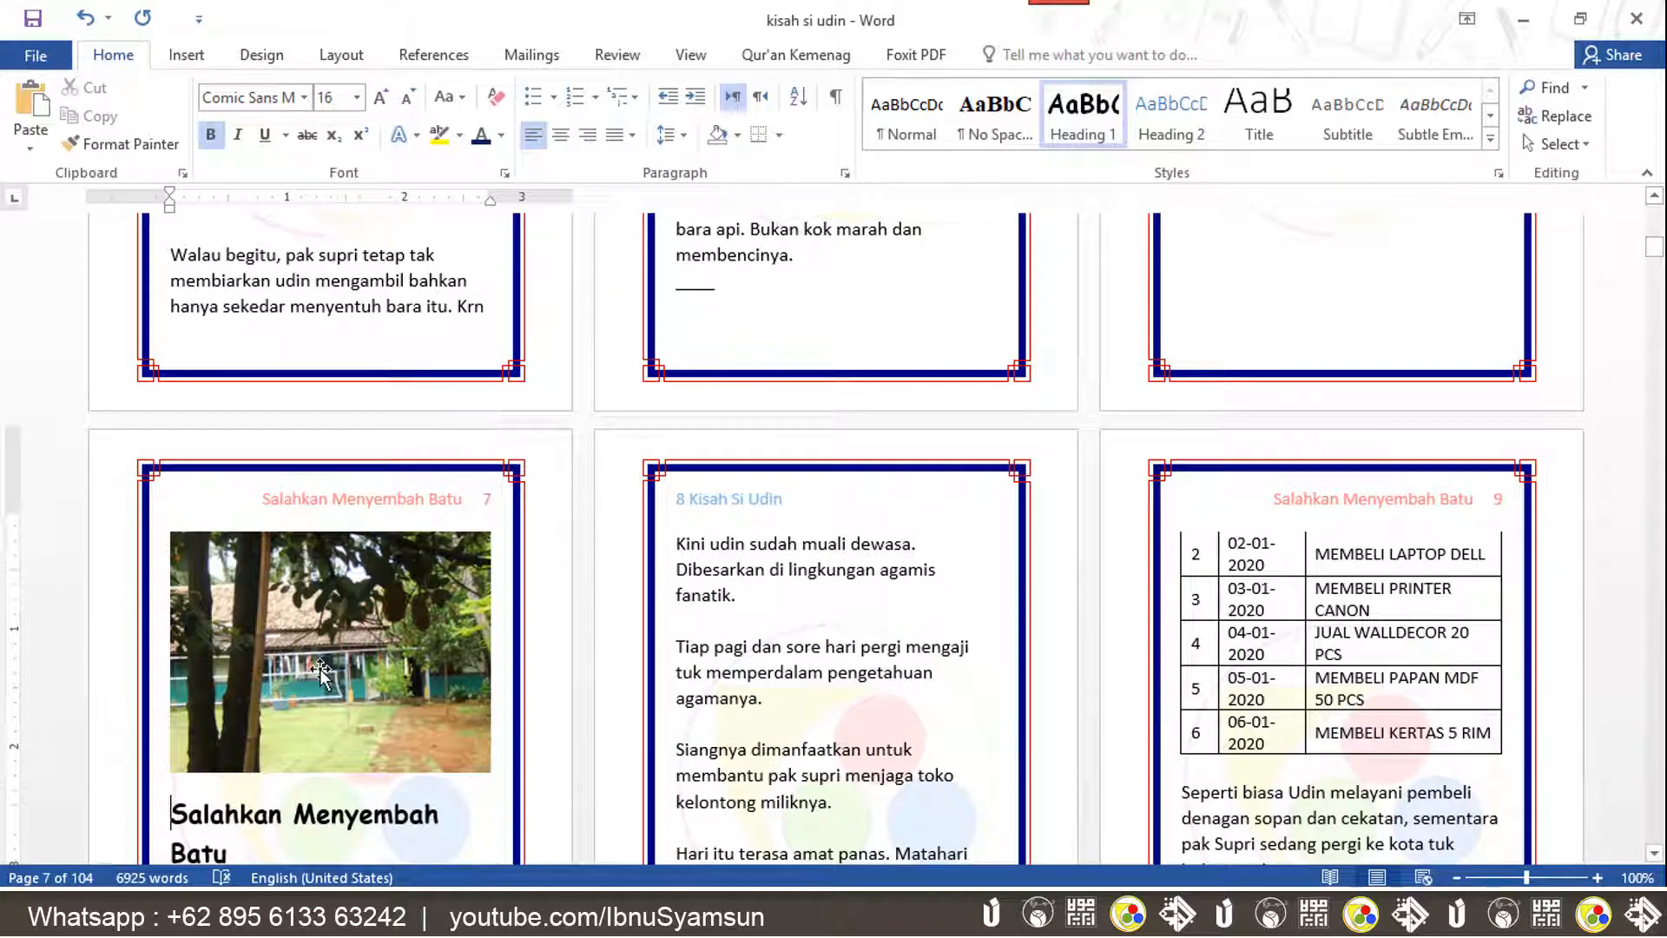
# Start a caption for the yard picture above Salahkan Menyembah Batu and delete the existing Gambar caption label.
pyautogui.click(315, 670)
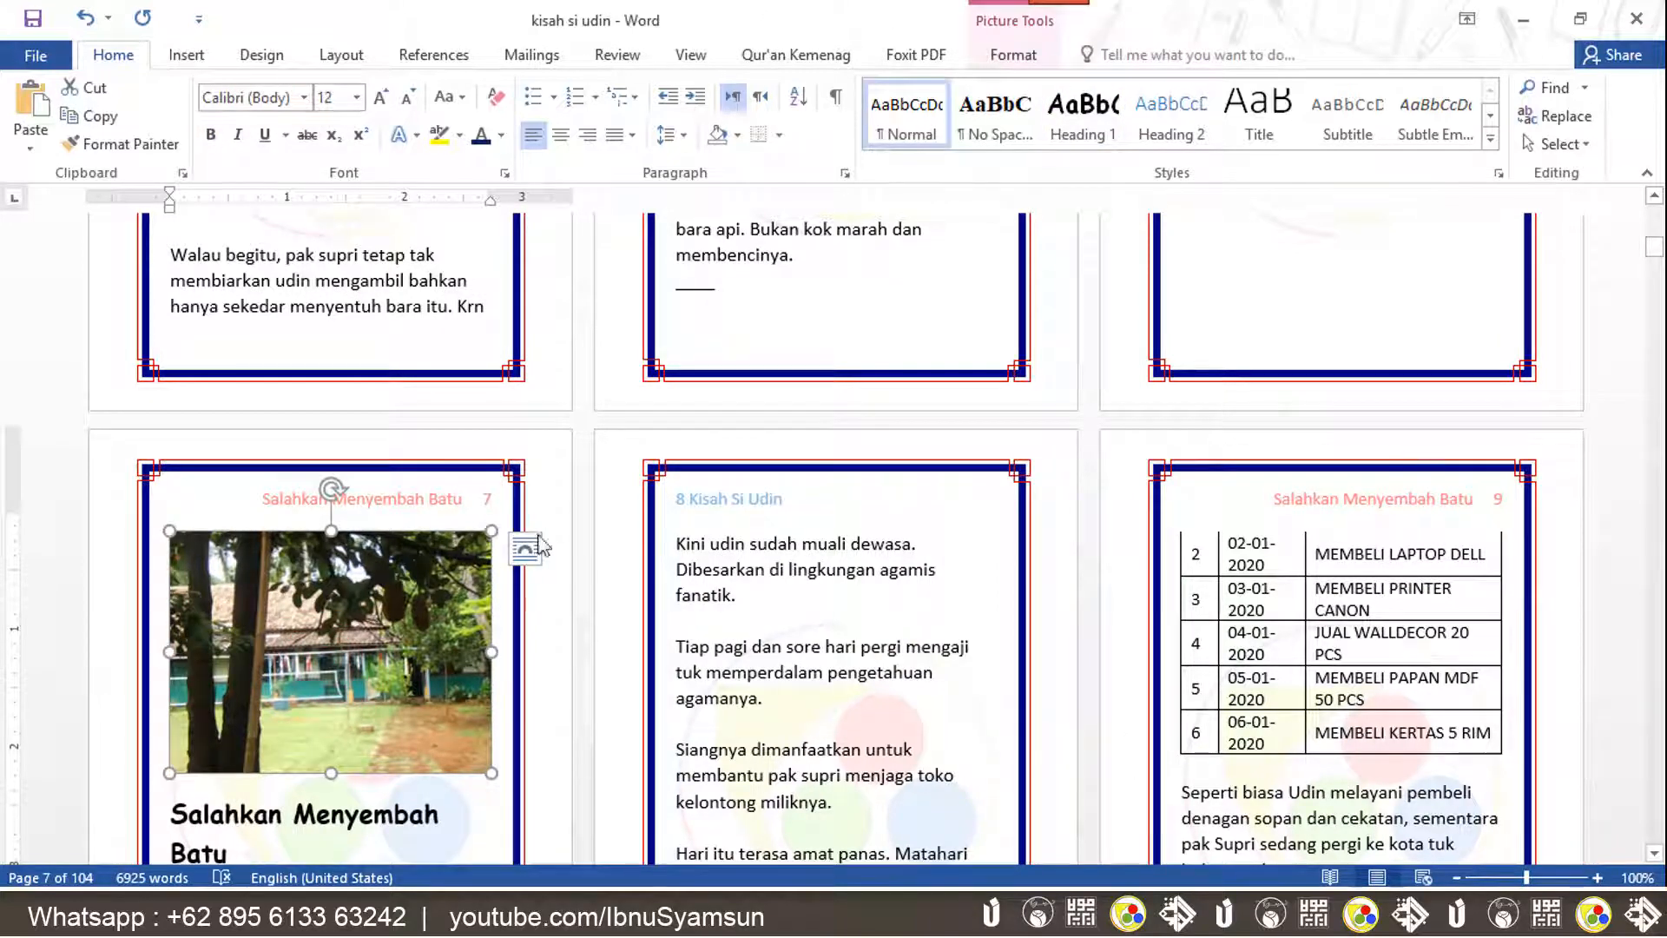
pyautogui.click(356, 625)
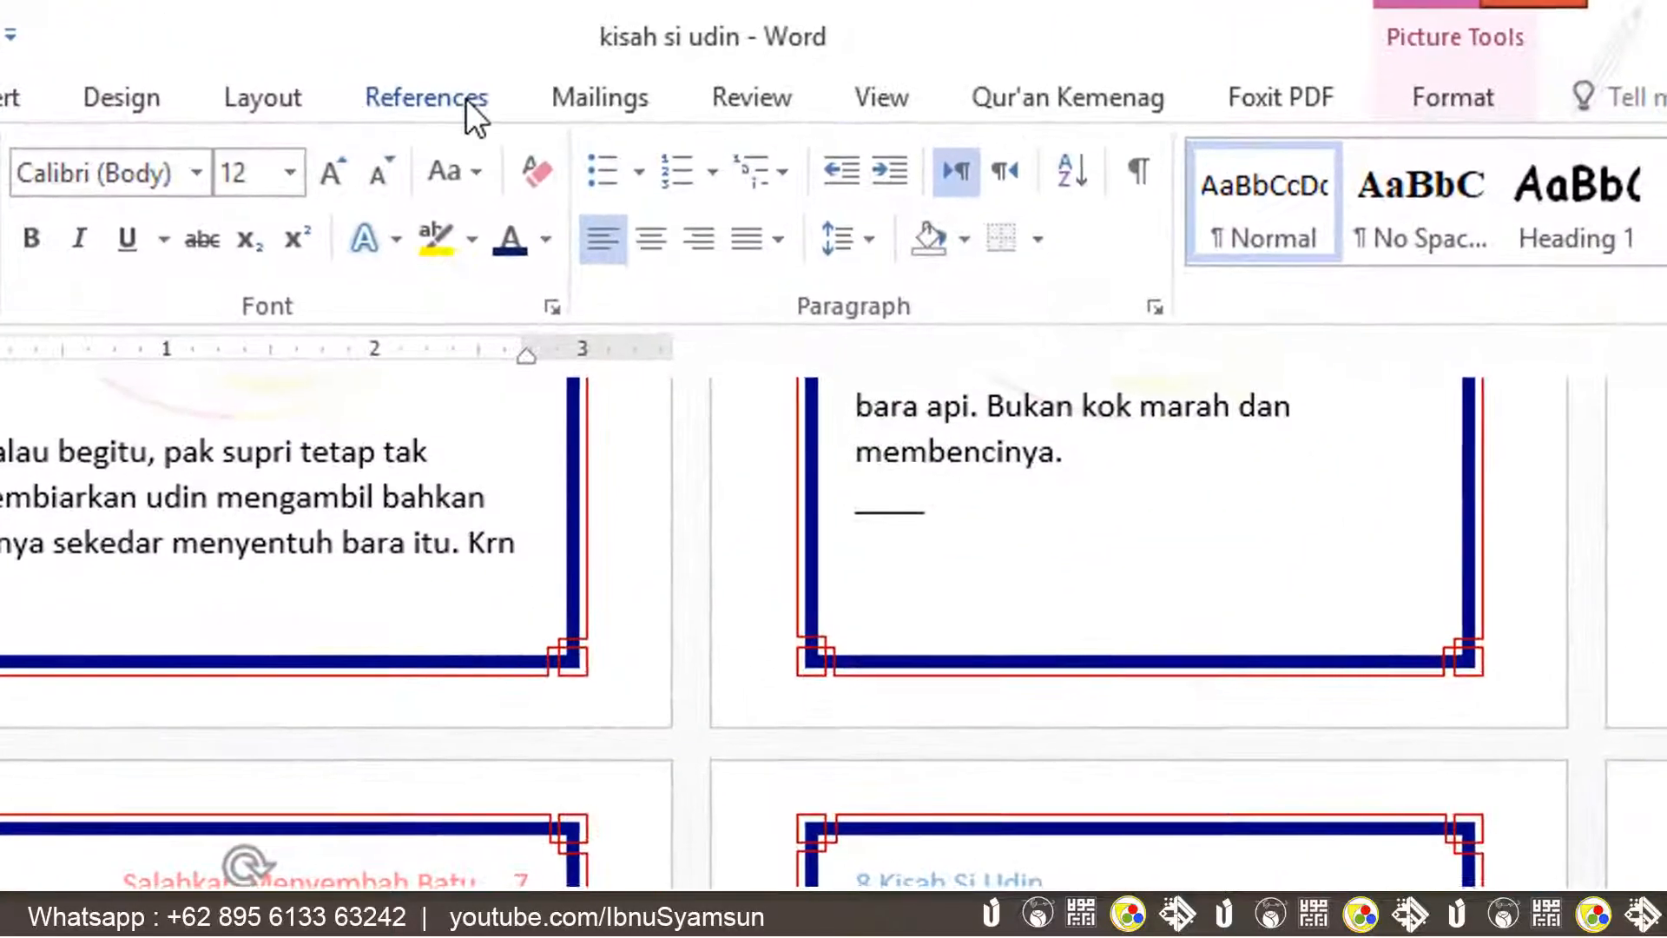
pyautogui.click(465, 97)
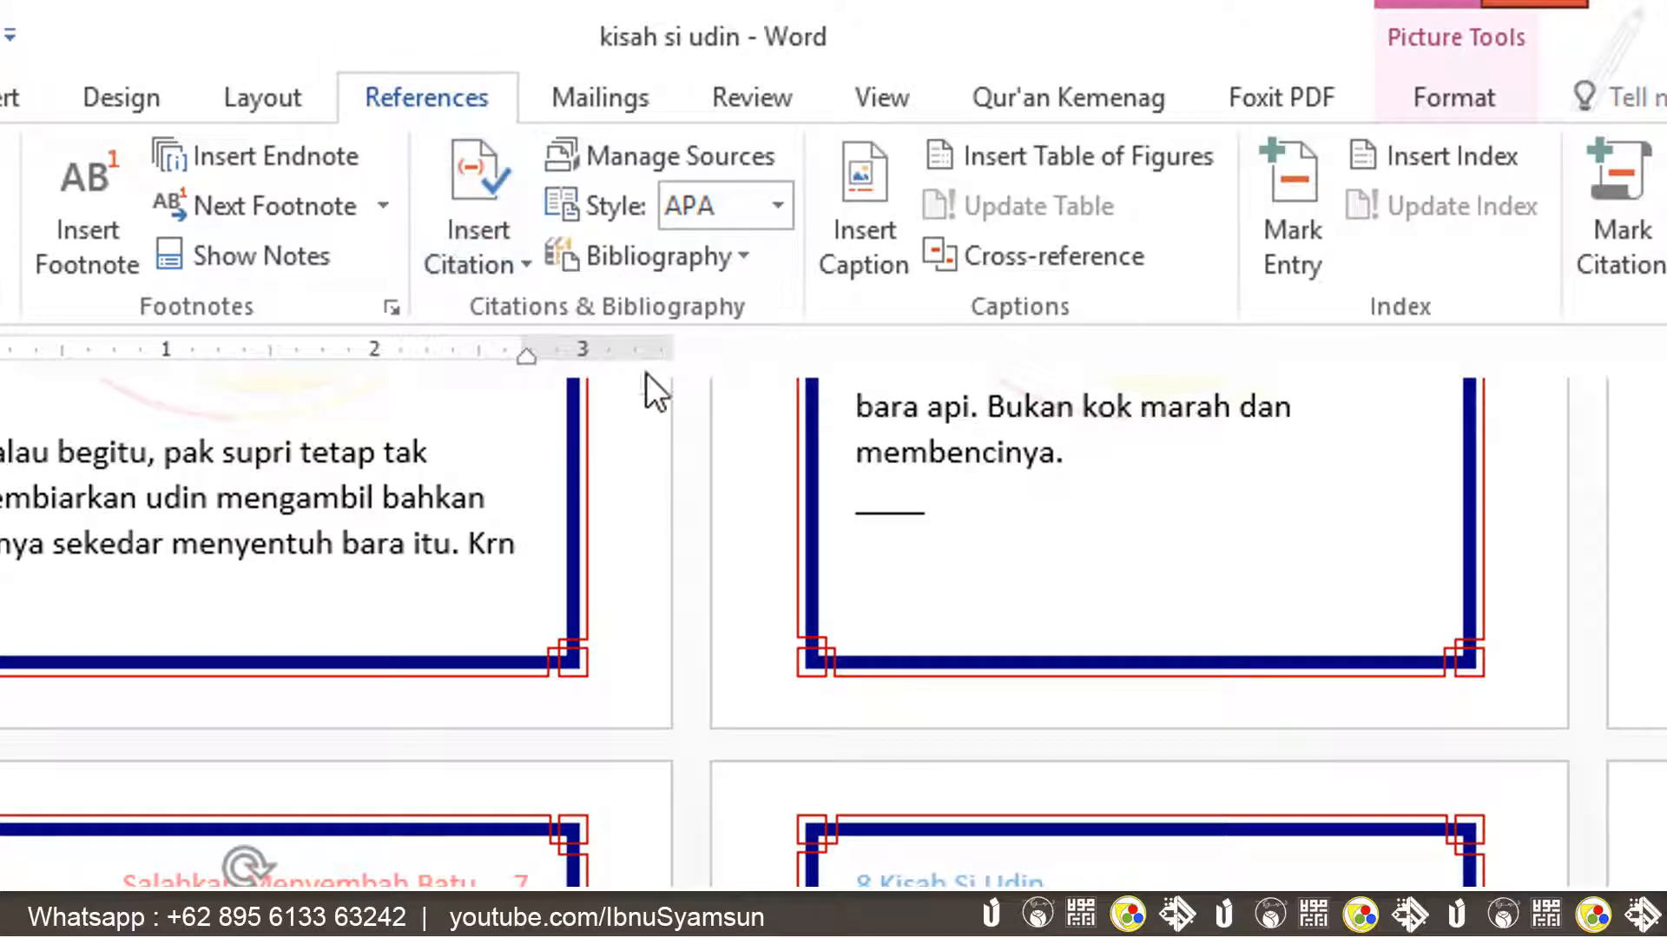
pyautogui.click(871, 175)
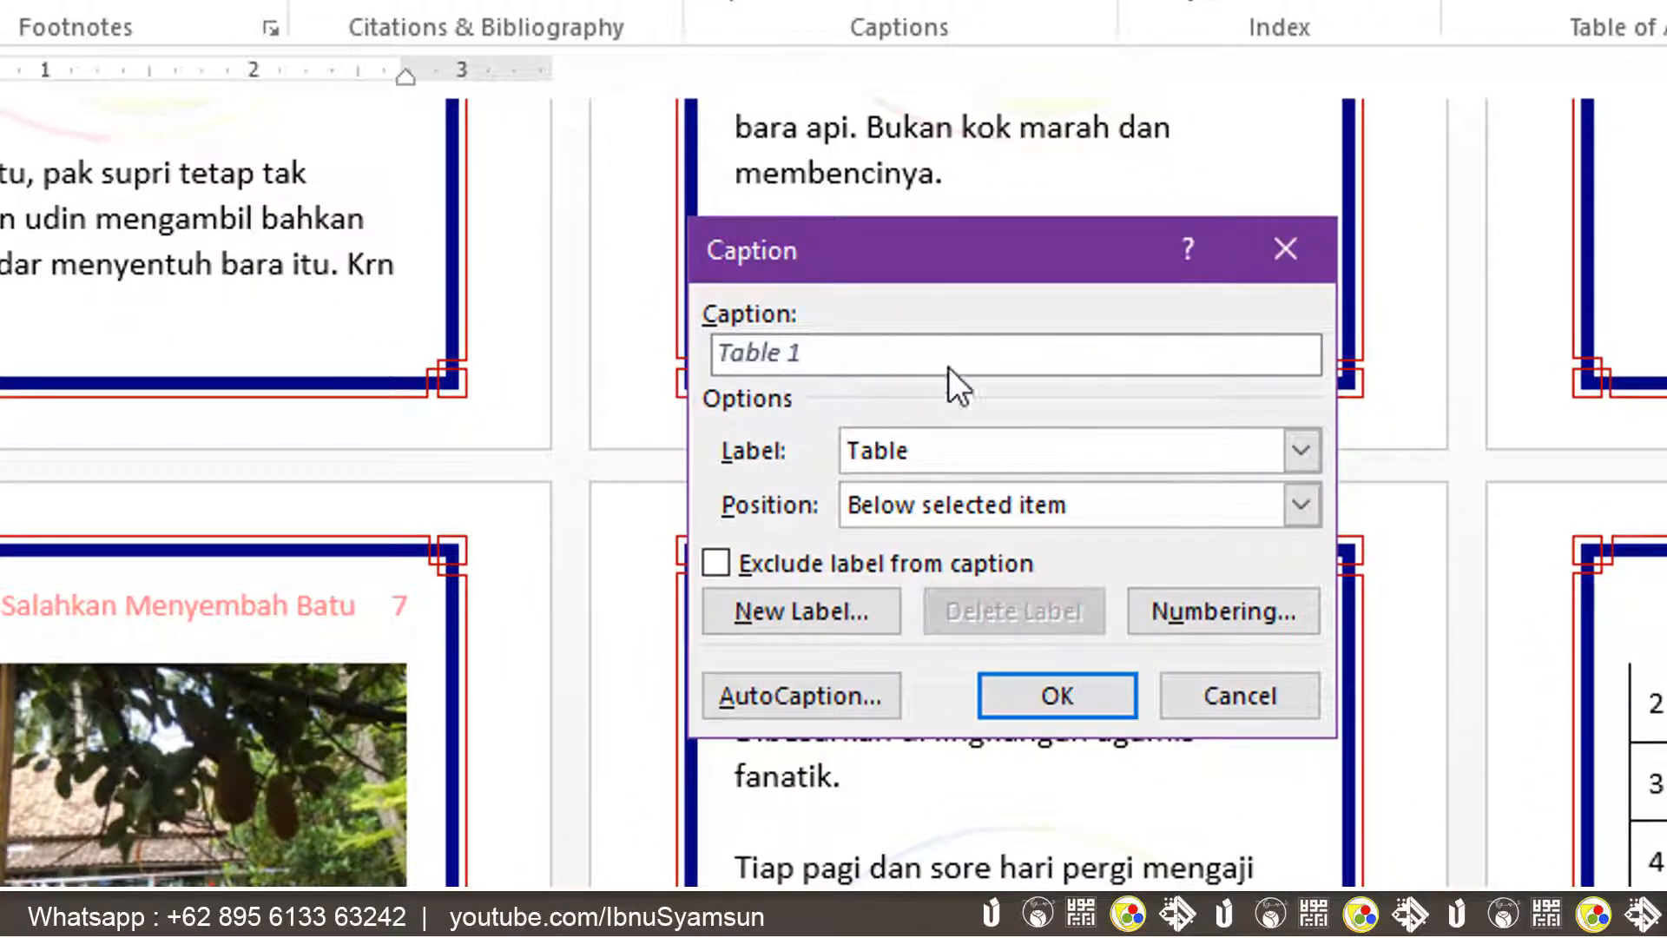
pyautogui.click(1183, 450)
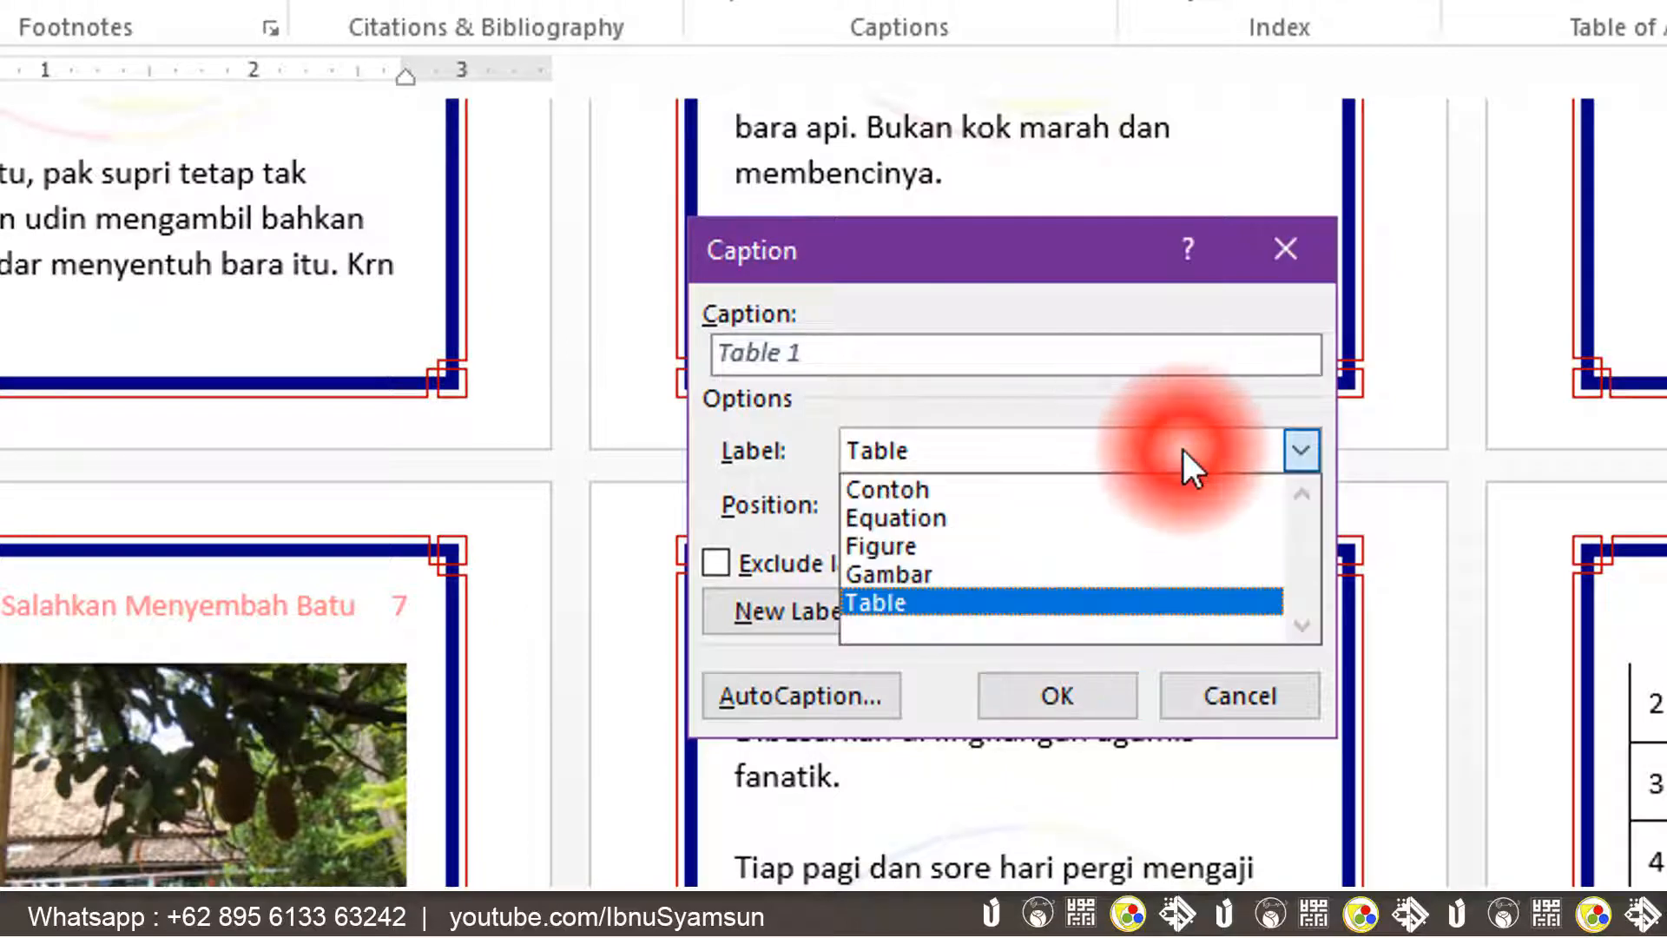
pyautogui.click(1042, 572)
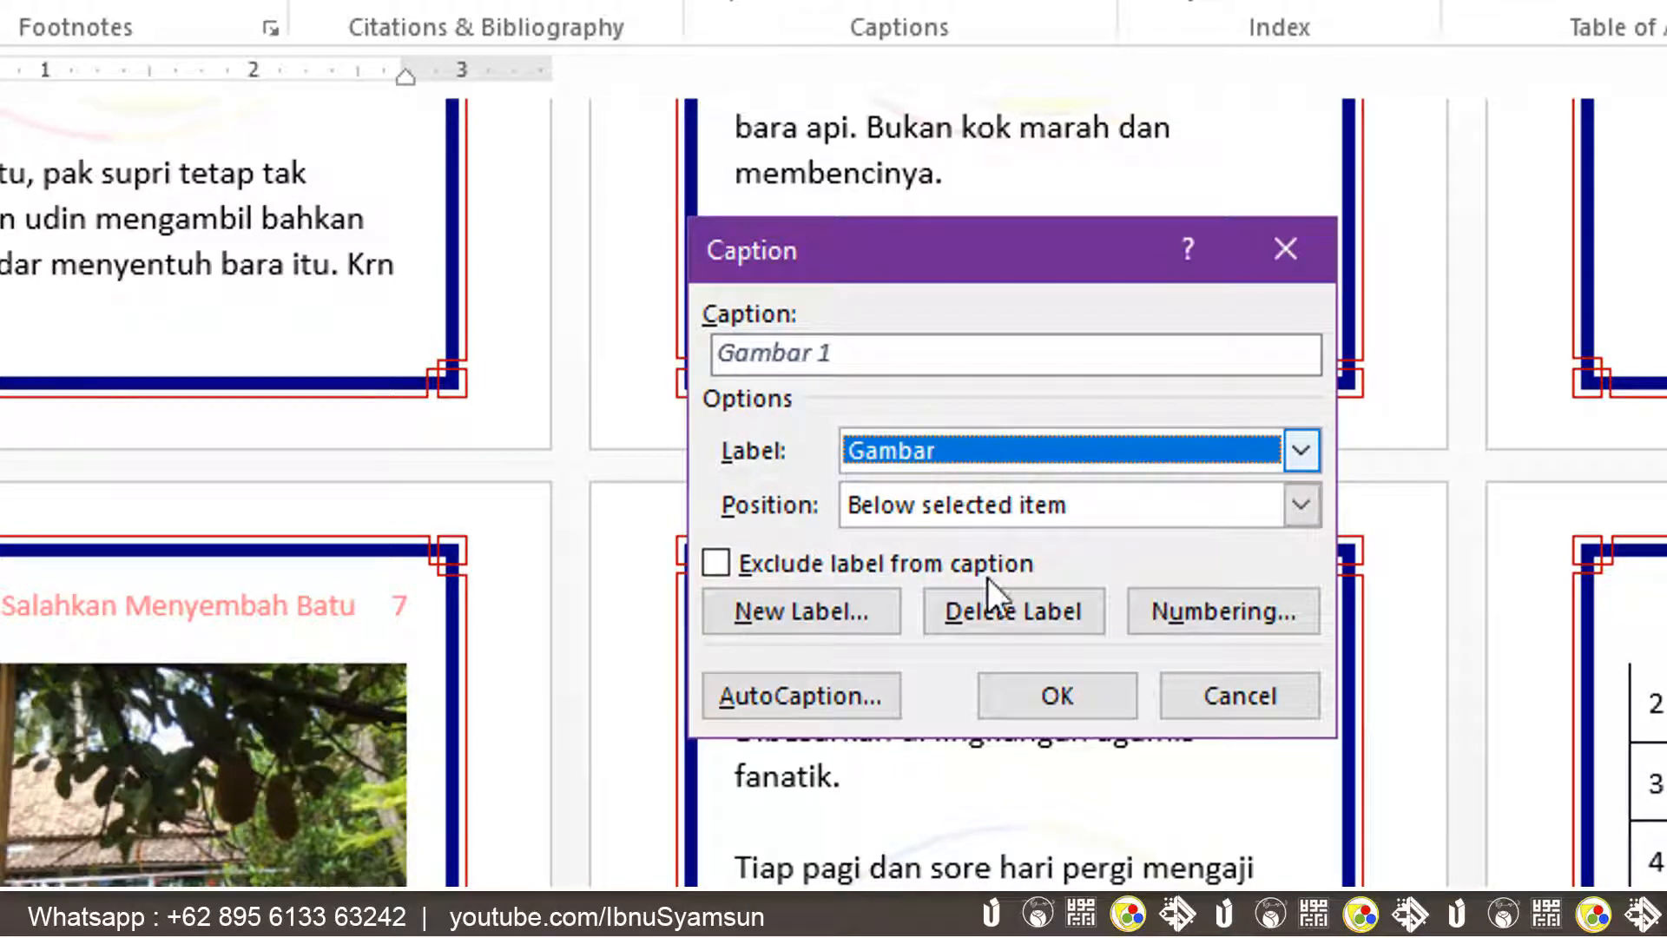
pyautogui.click(991, 609)
pyautogui.click(980, 450)
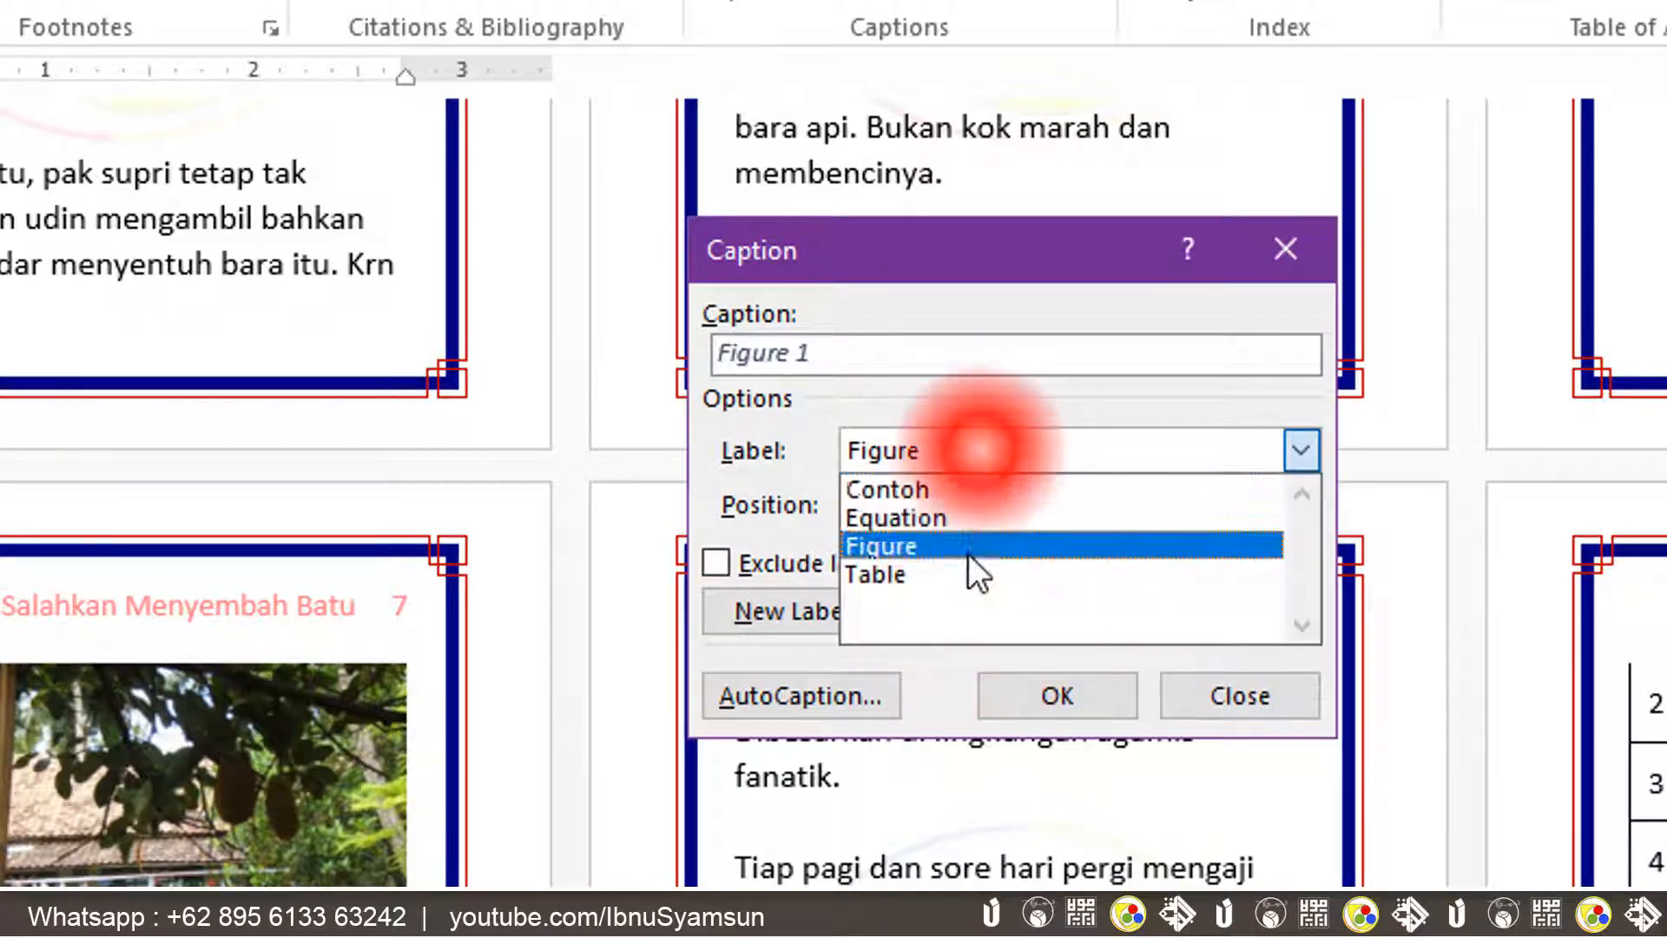
pyautogui.click(910, 397)
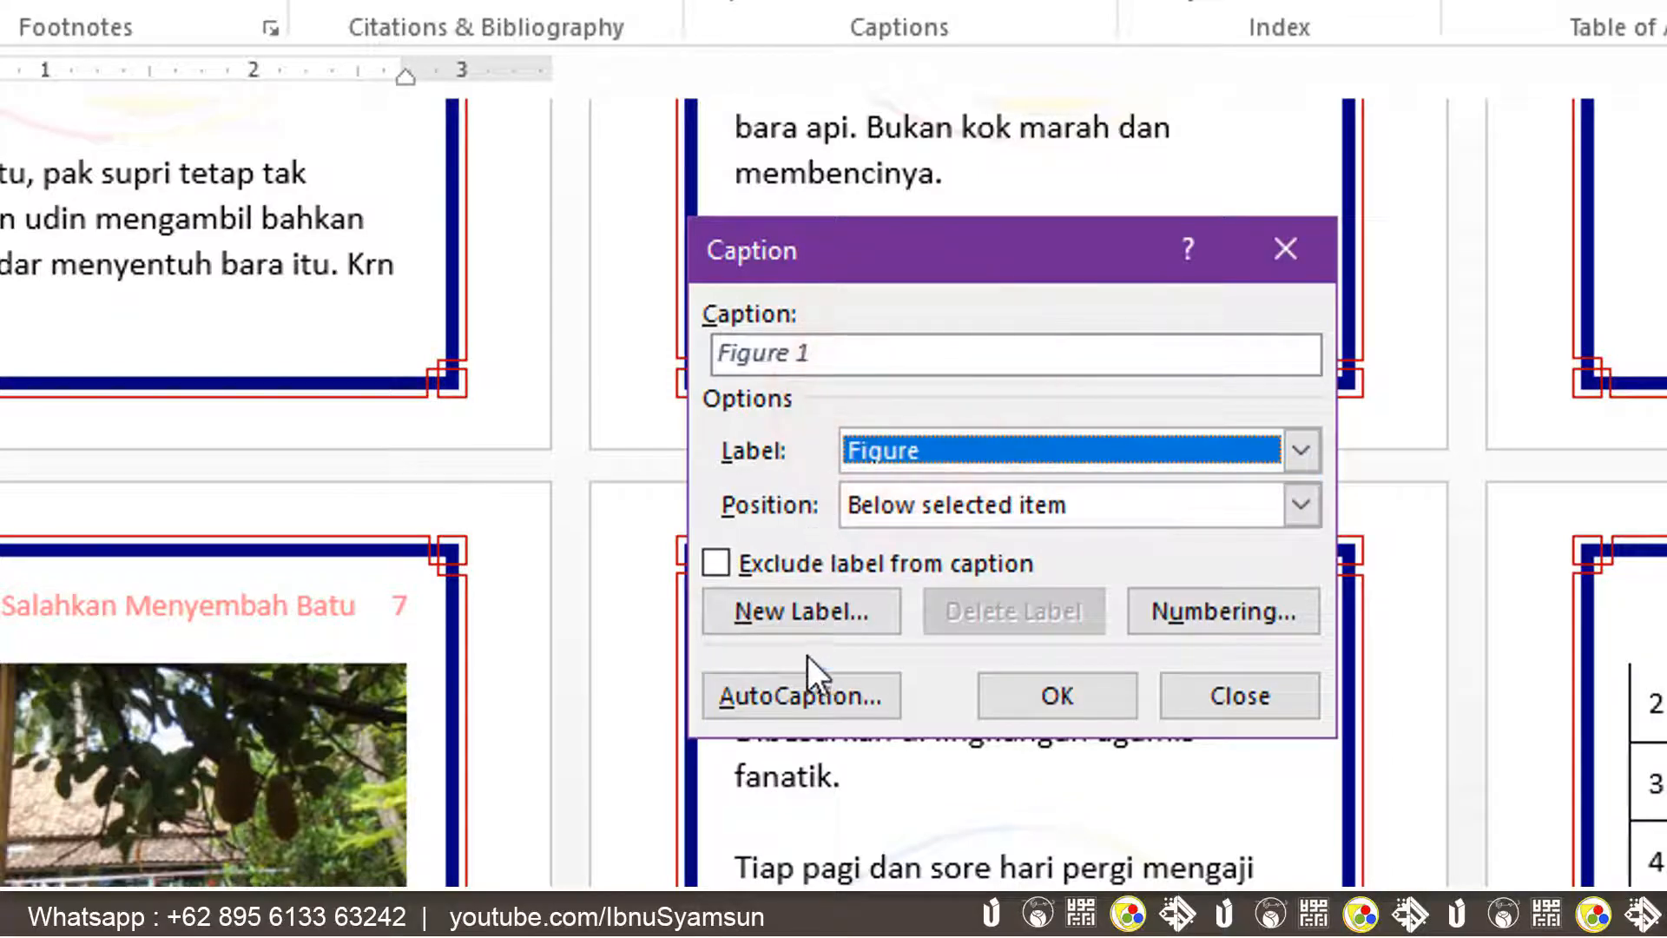
# Create a new caption label named Gamabr for the yard picture.
pyautogui.click(809, 612)
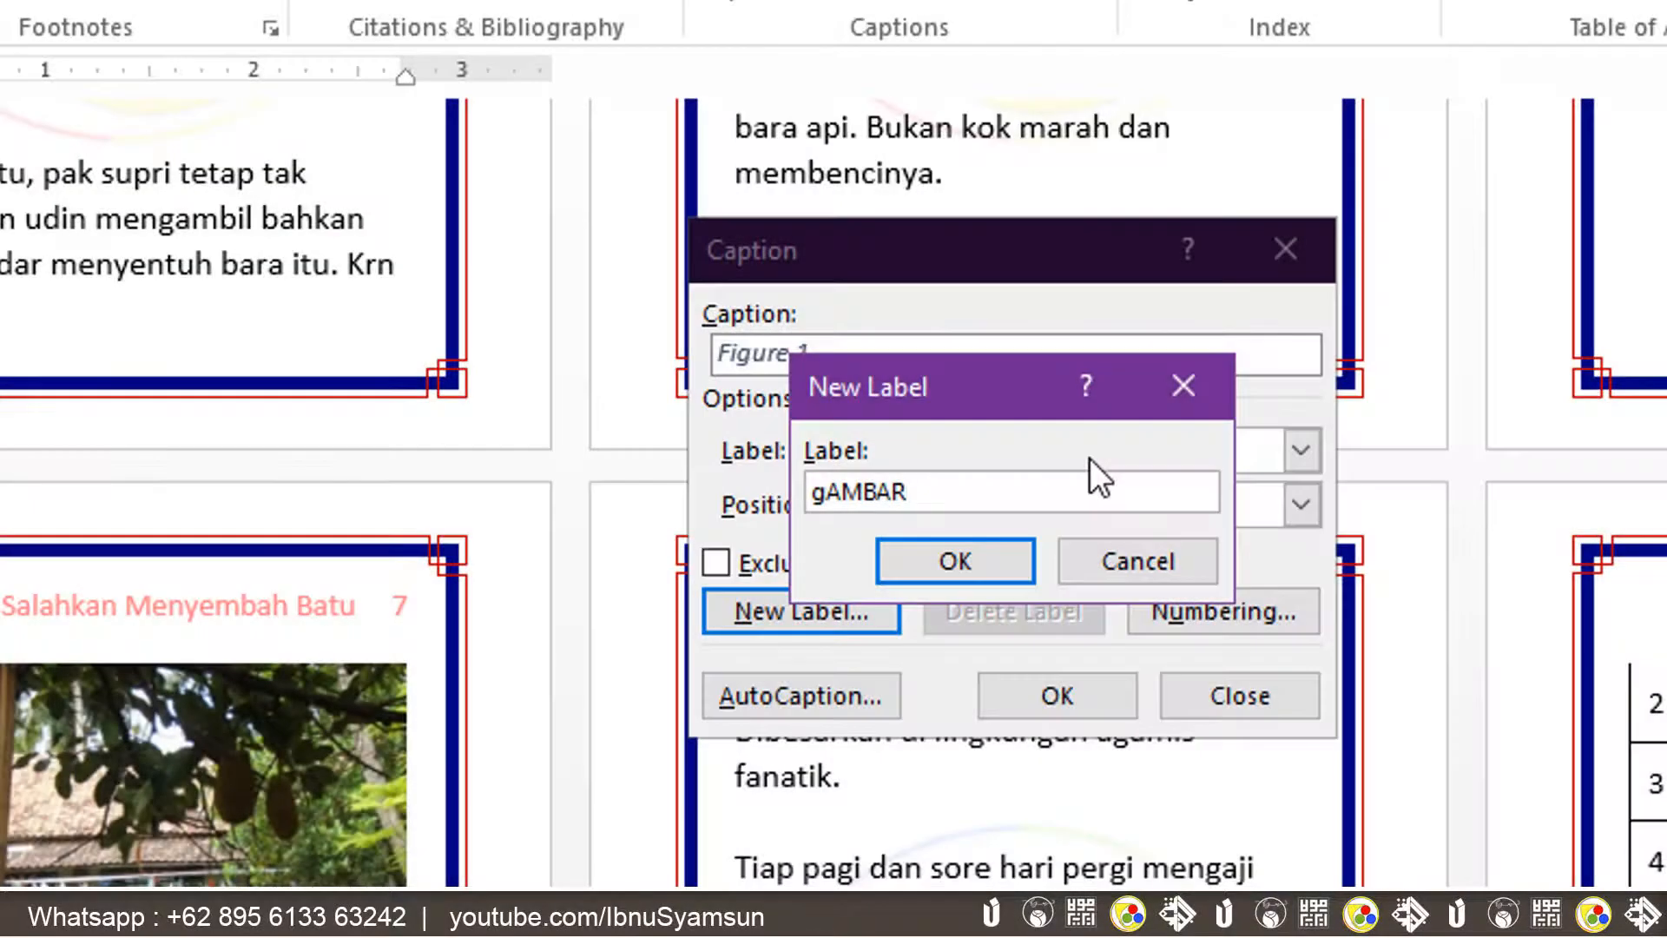
pyautogui.press('BackSpace')
pyautogui.press('BackSpace')
pyautogui.press('BackSpace')
pyautogui.press('BackSpace')
pyautogui.press('BackSpace')
pyautogui.press('BackSpace')
pyautogui.write('Gamabr')
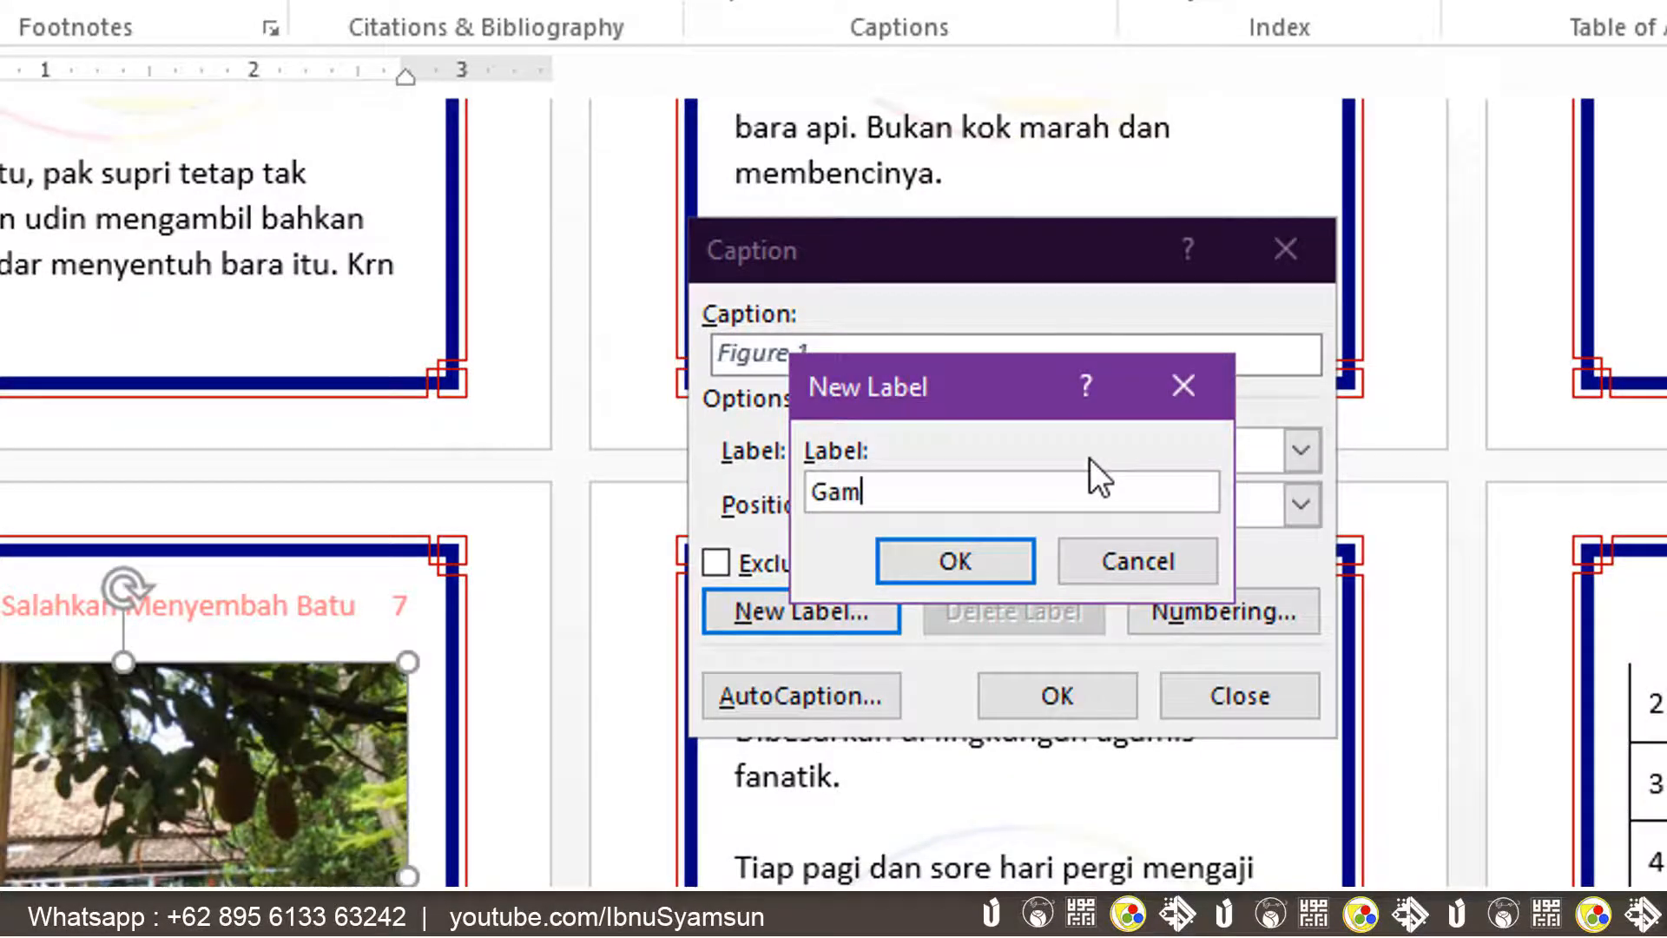
pyautogui.click(965, 561)
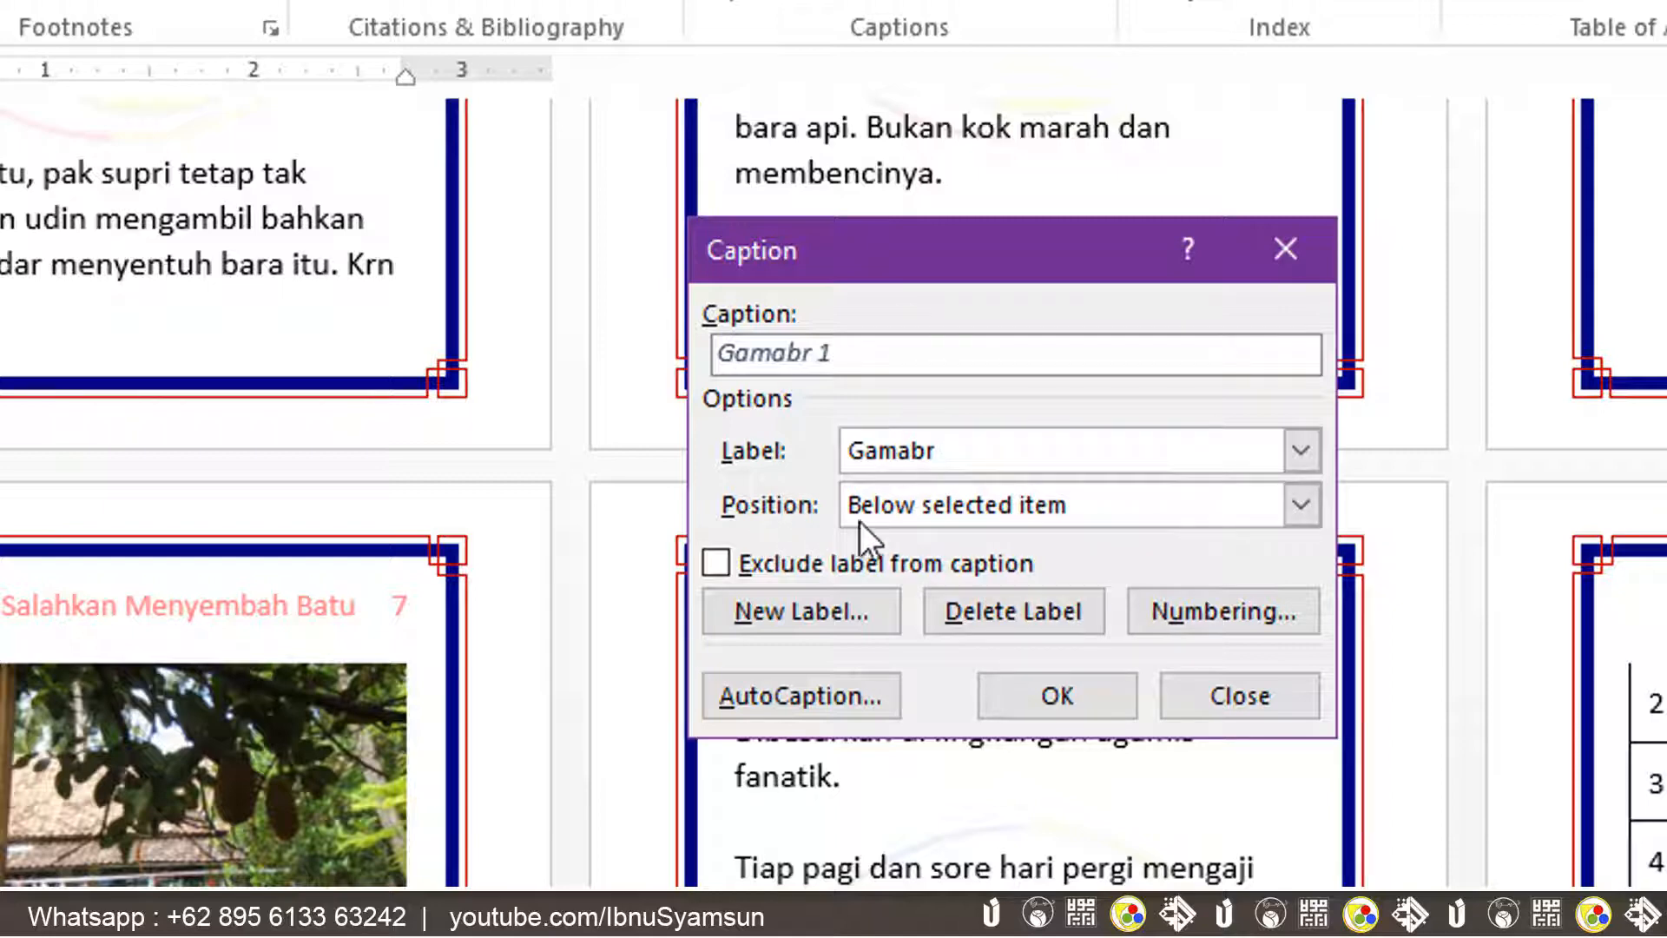
# Insert the caption "Gamabr 1 Lapangan Dalam" positioned above the selected yard picture.
pyautogui.click(1117, 514)
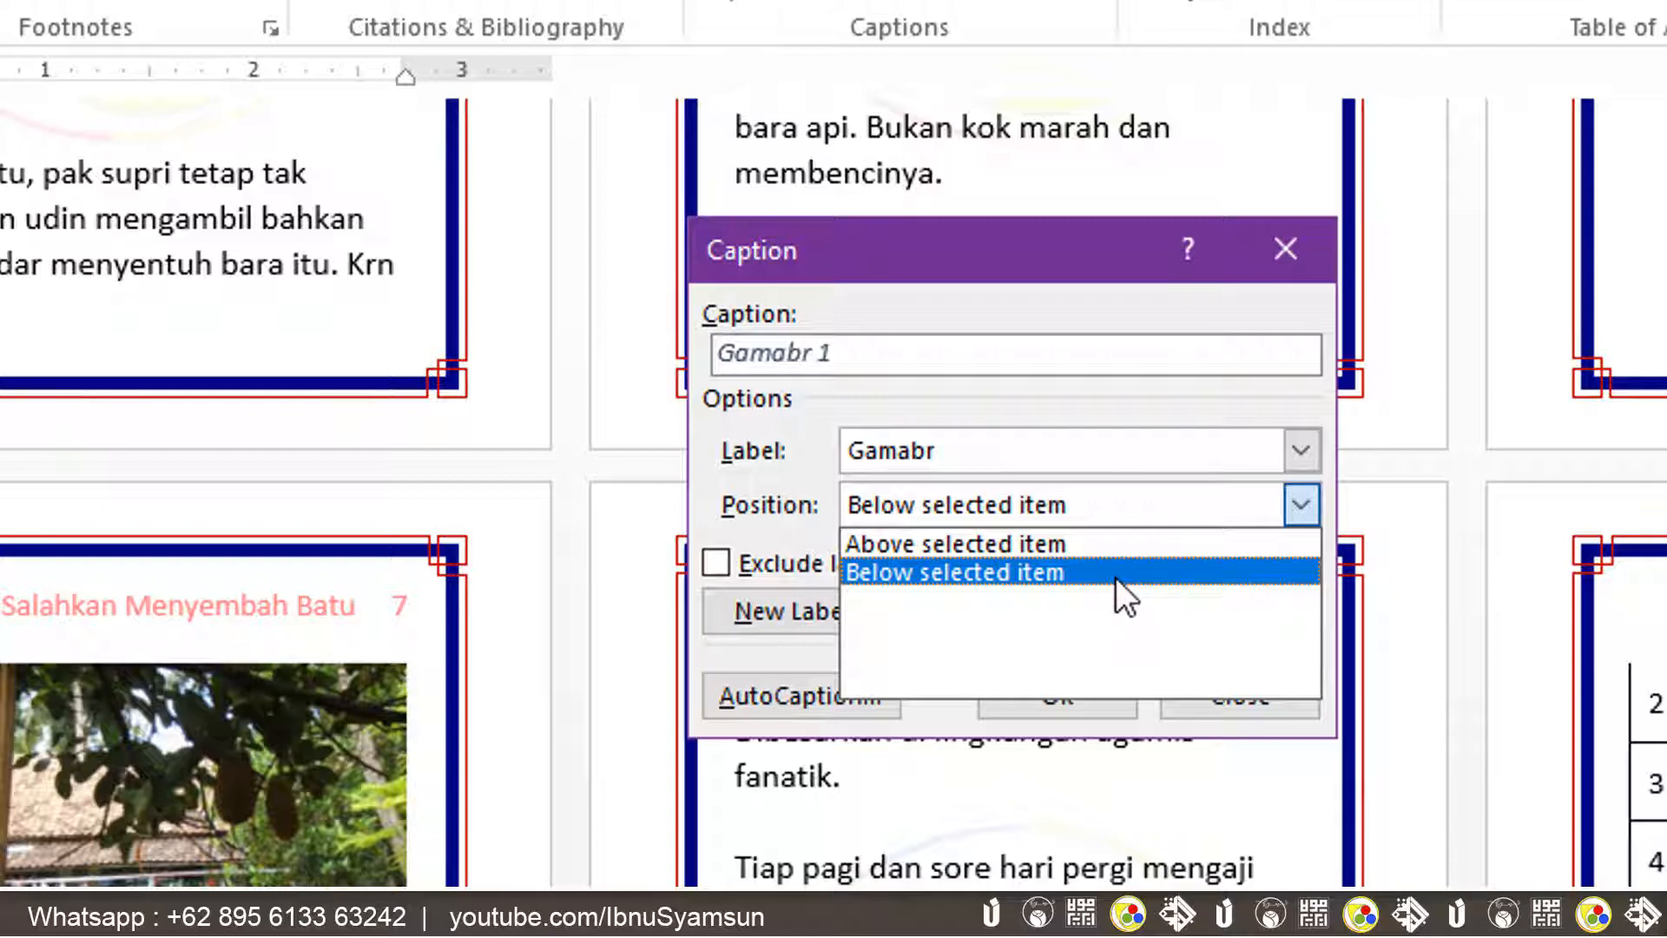
pyautogui.click(1070, 540)
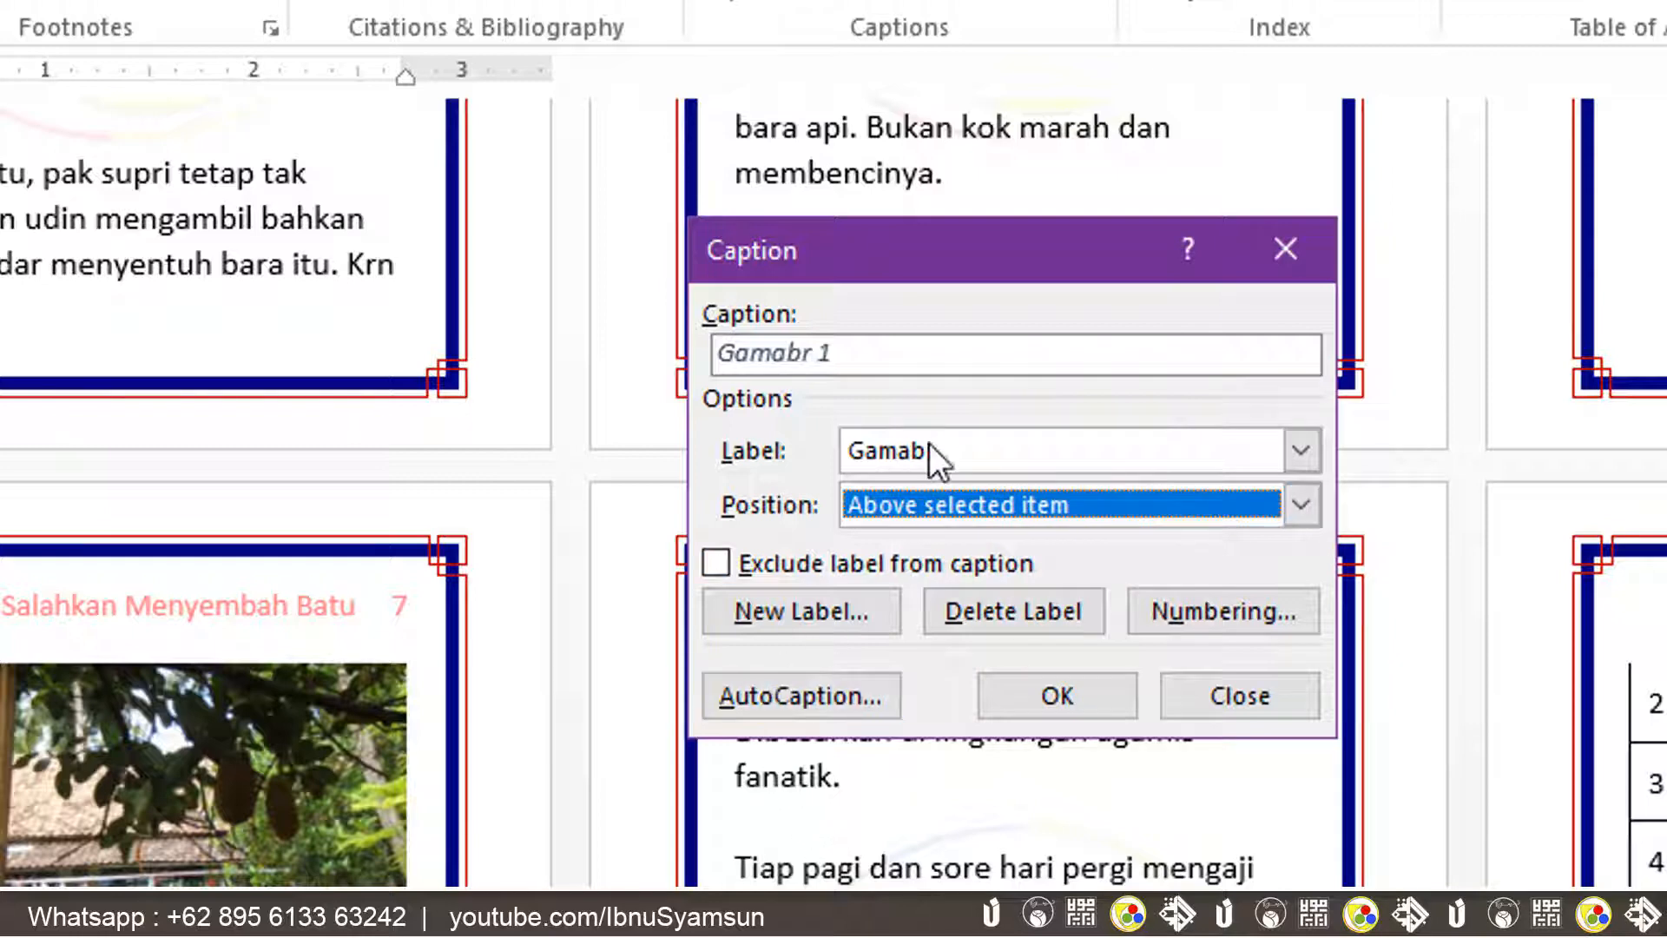
pyautogui.click(915, 363)
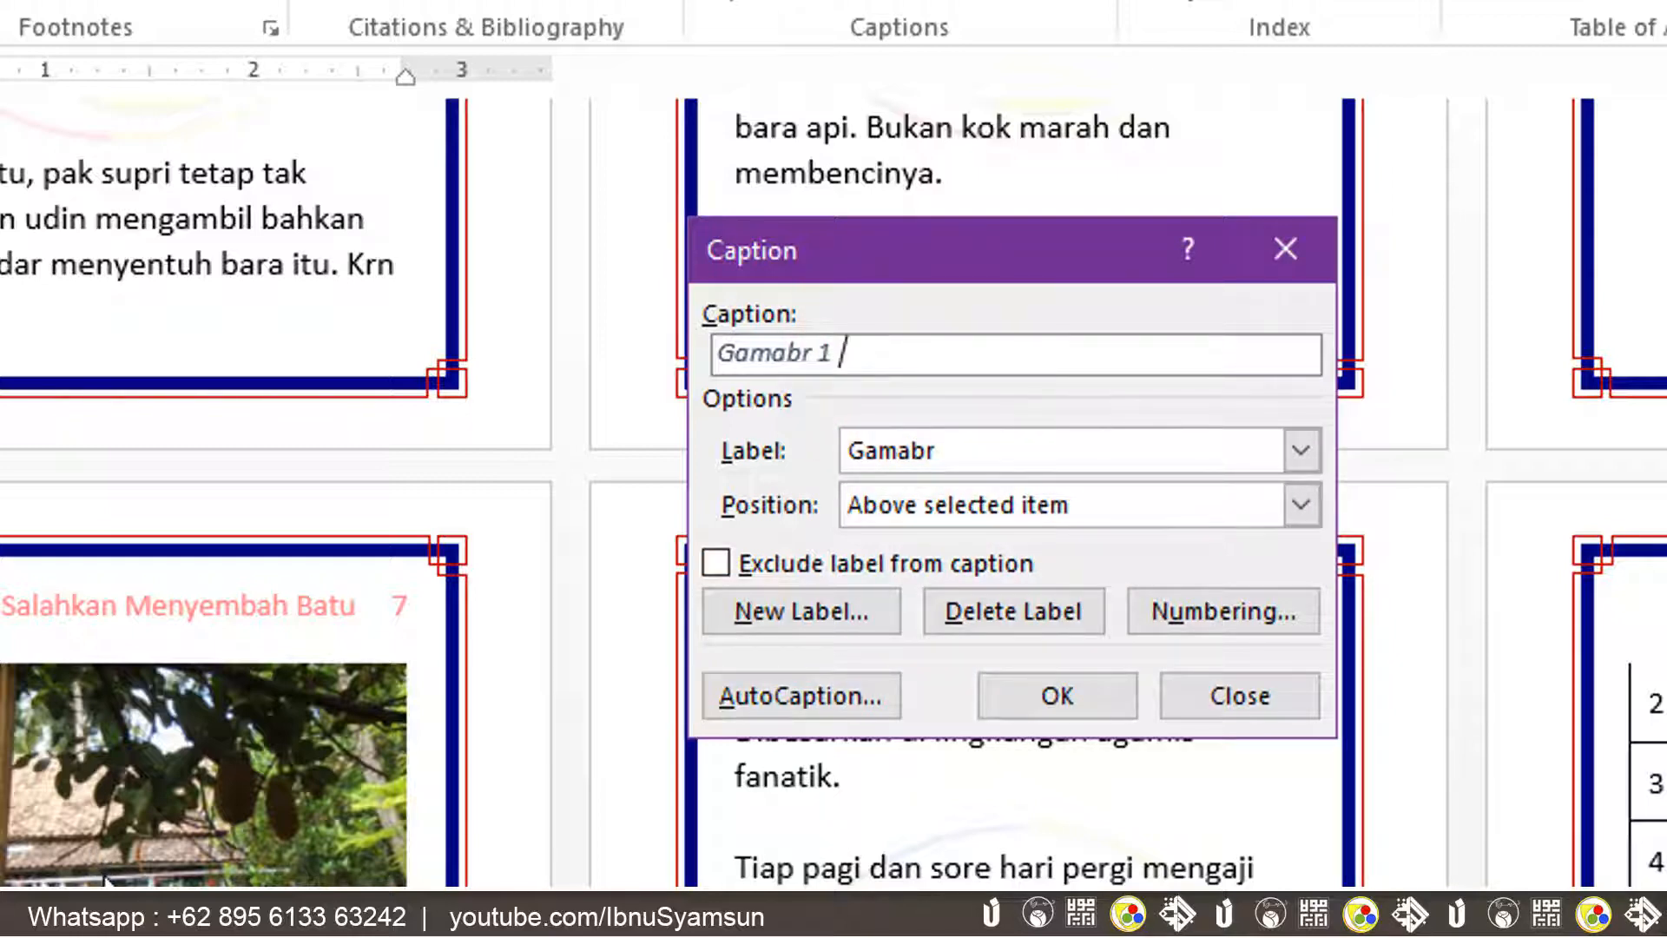
pyautogui.write('Lapangan Dalam')
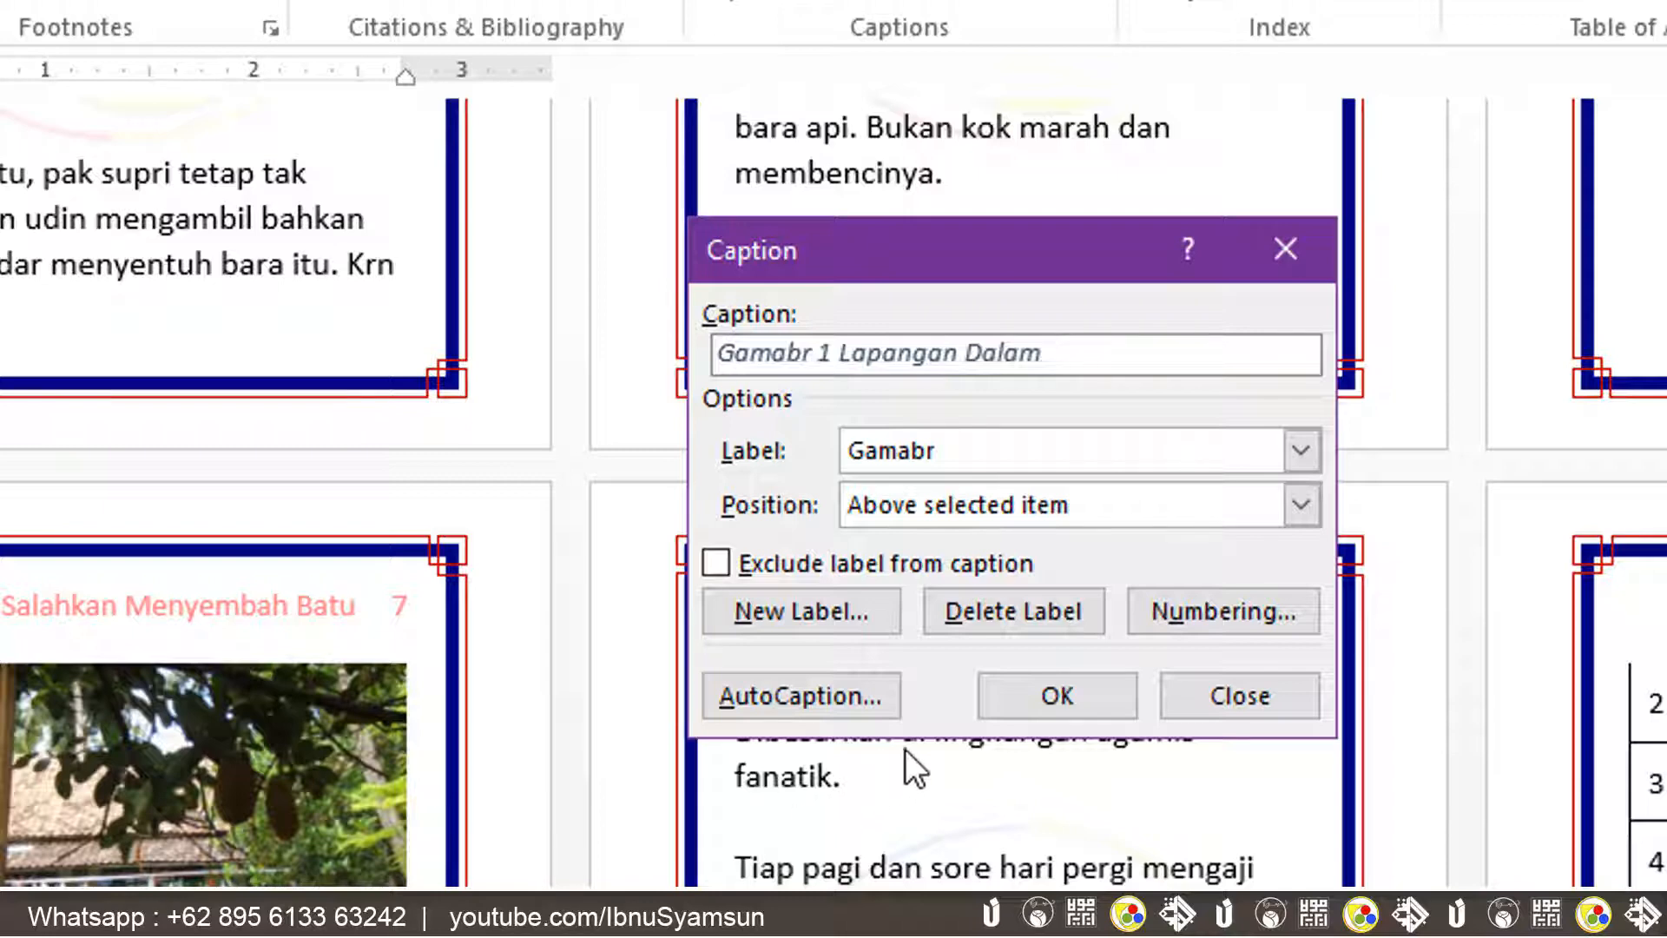
pyautogui.click(1018, 697)
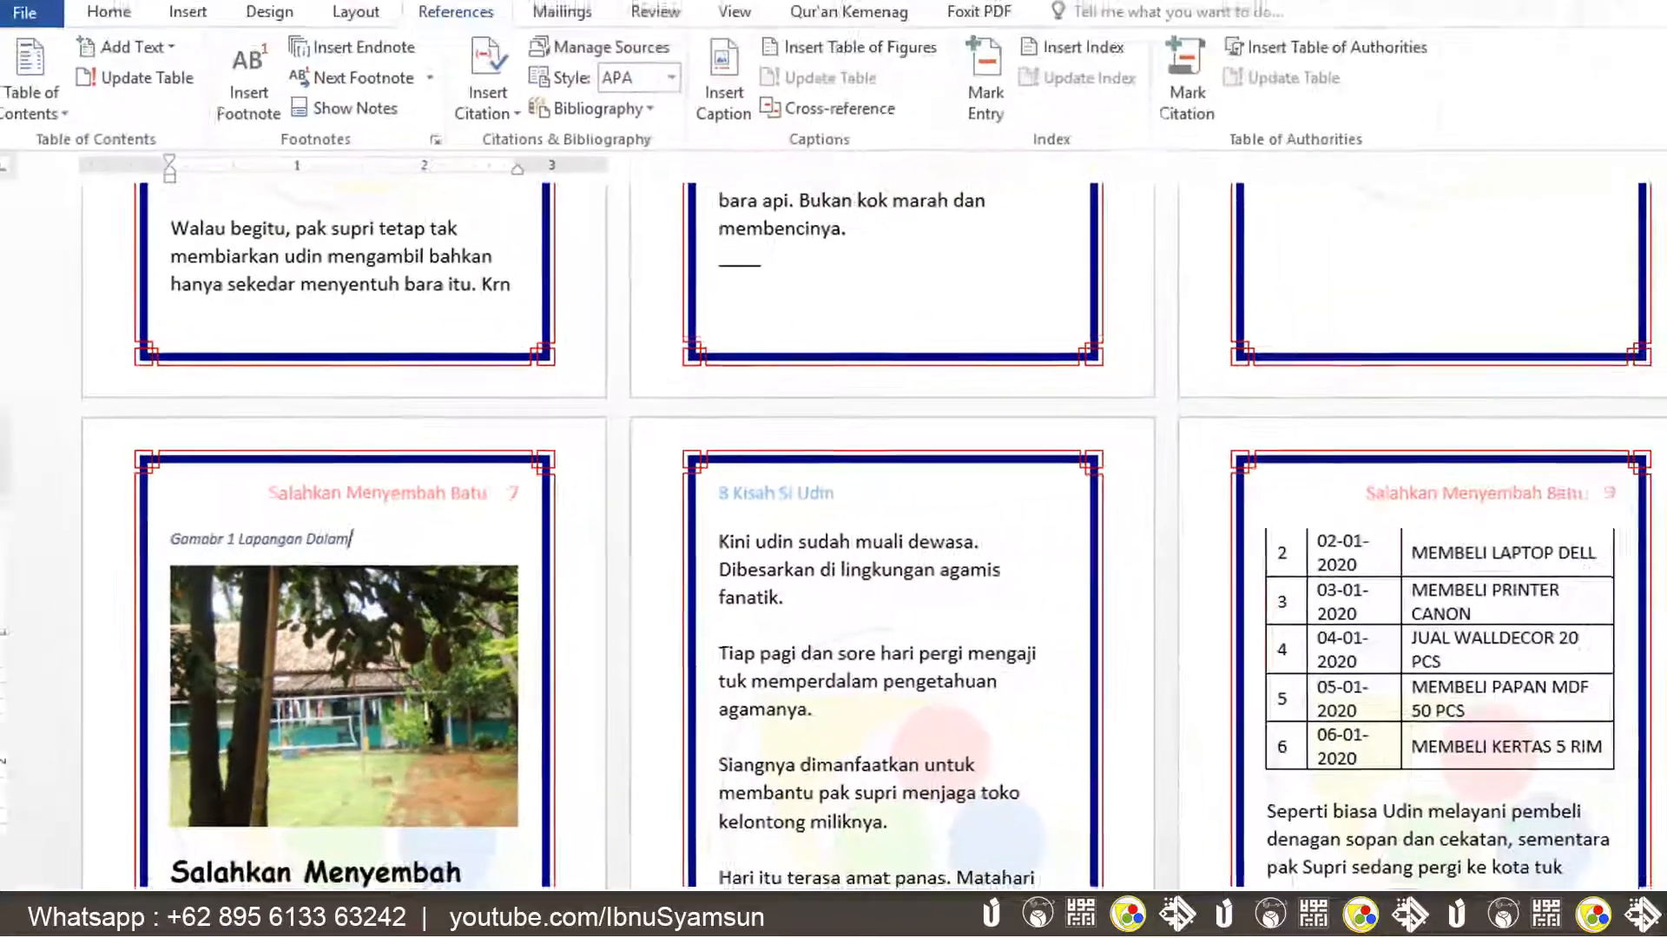
# Insert the caption "Gamabr 2 Kolam Ikan Depan" above the waterside house picture before the heading Doa yang tak disambut.
pyautogui.moveTo(1657, 248); pyautogui.dragTo(1658, 299)
pyautogui.click(347, 549)
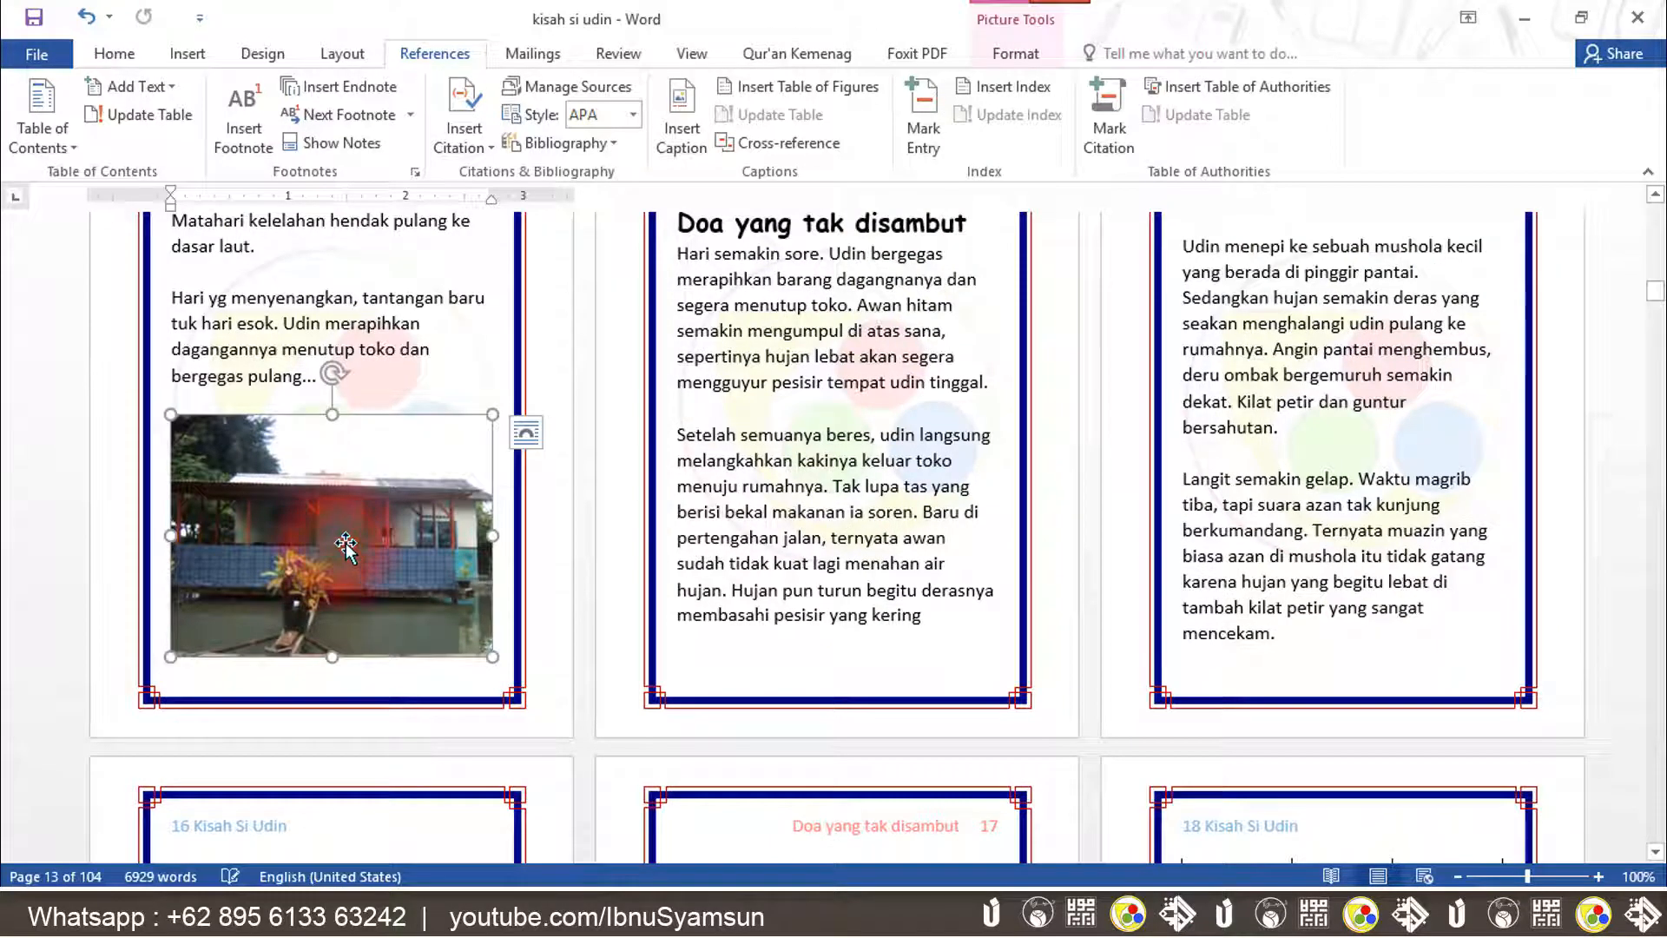
pyautogui.click(682, 117)
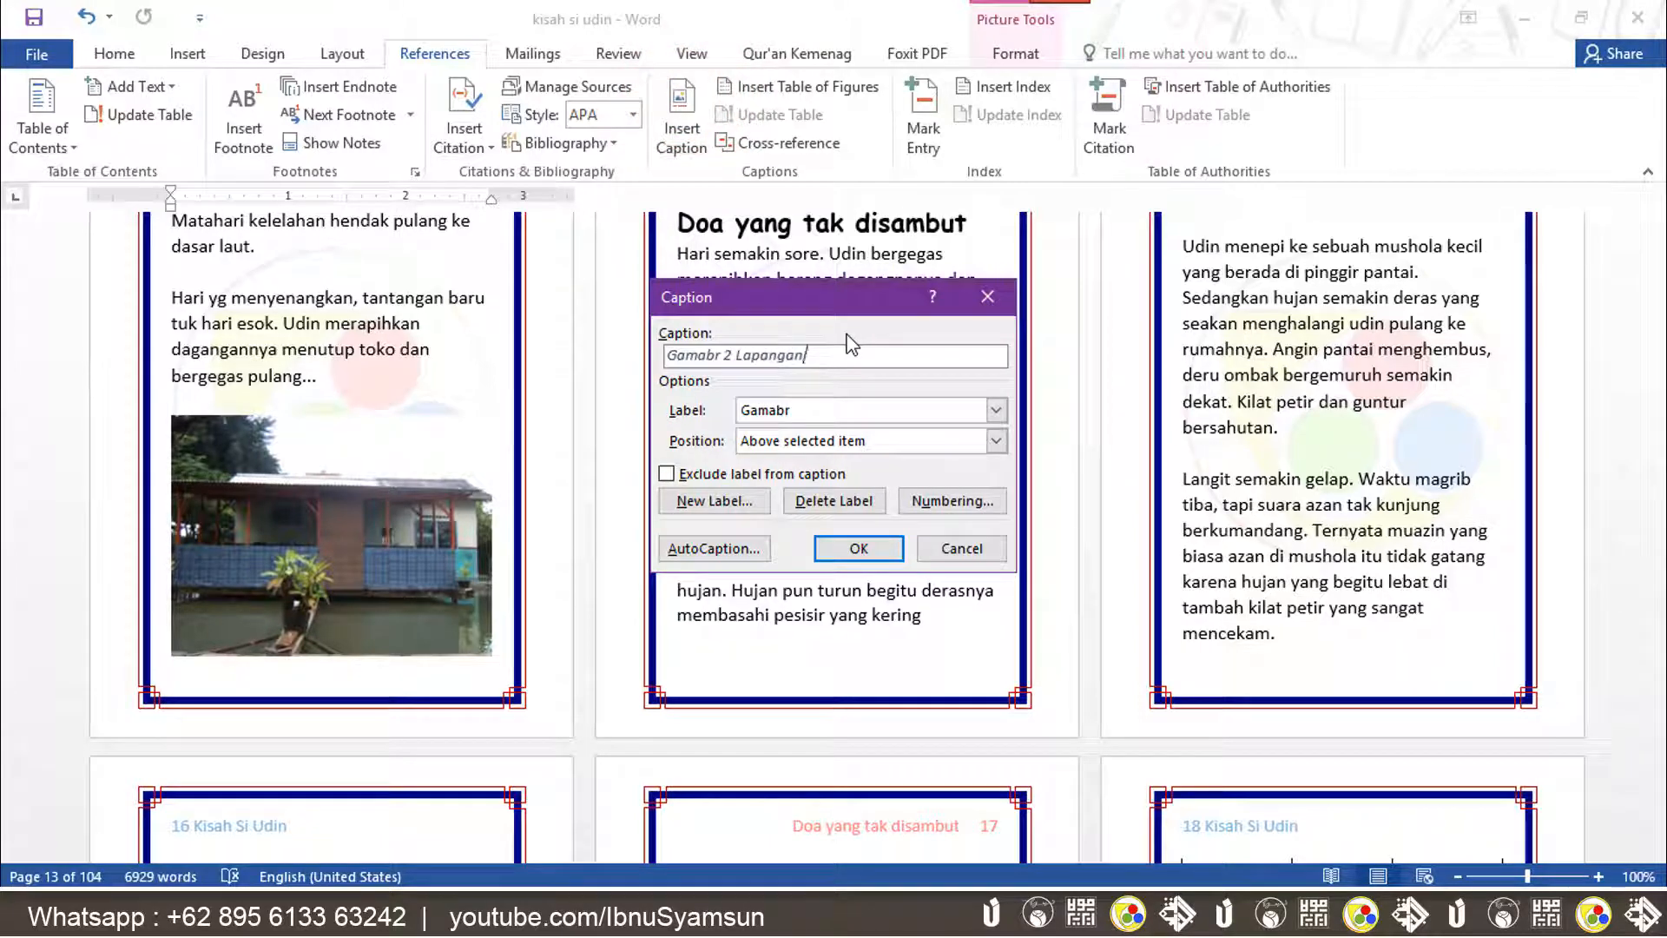
pyautogui.press('BackSpace')
pyautogui.press('BackSpace')
pyautogui.press('BackSpace')
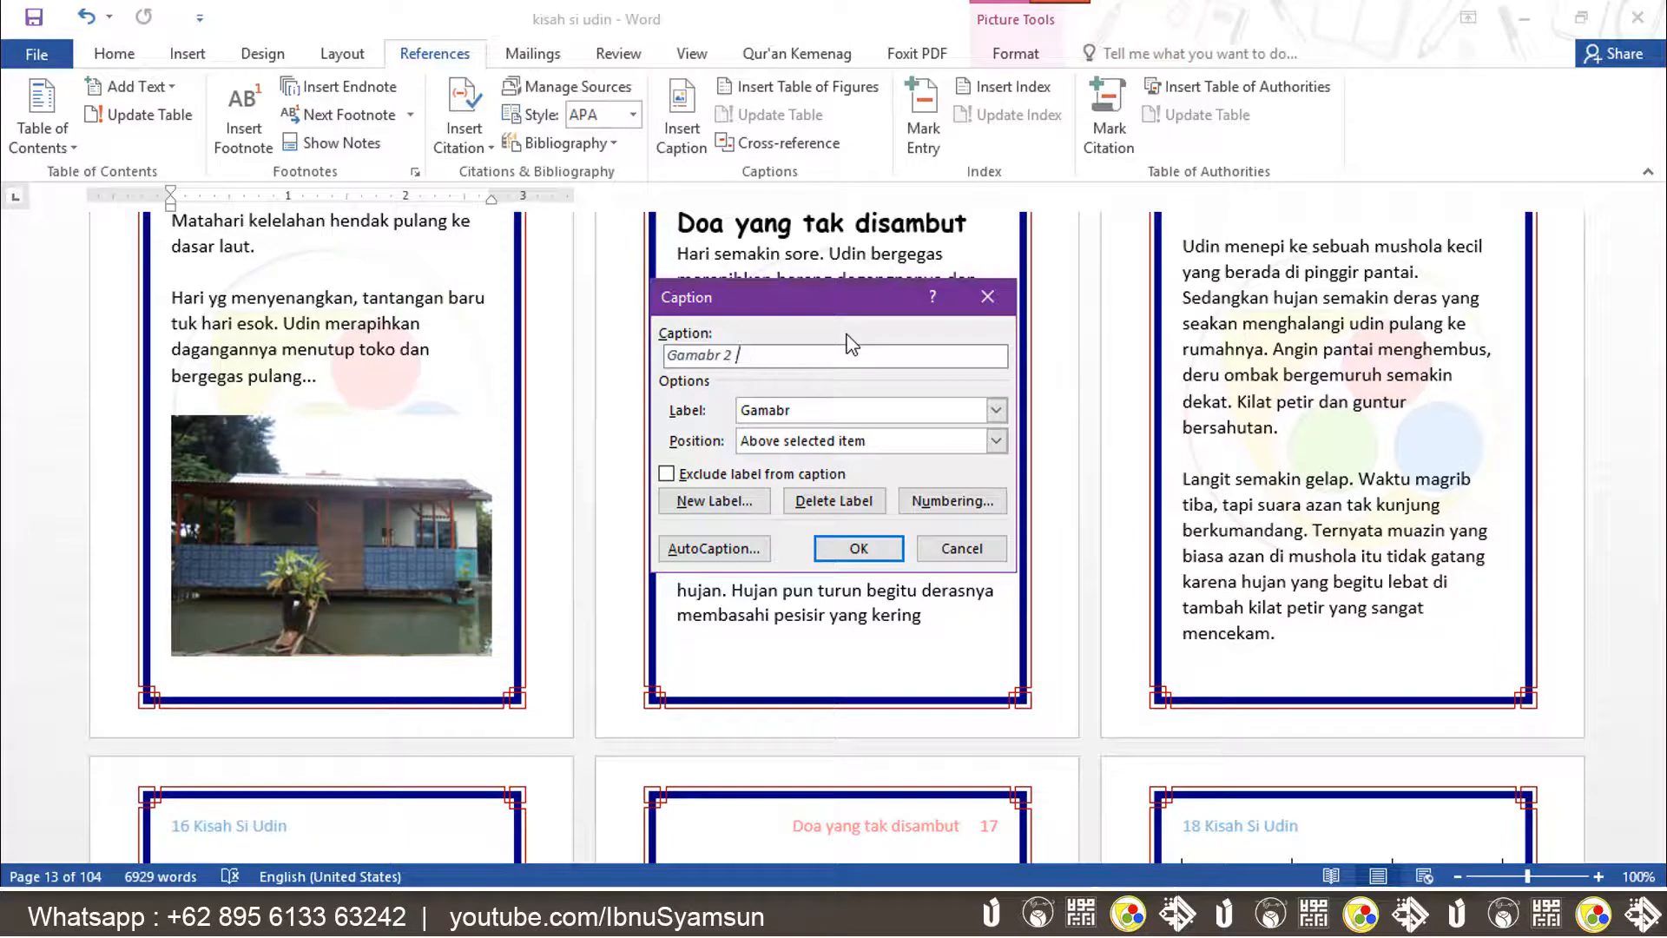
pyautogui.write('Kolam')
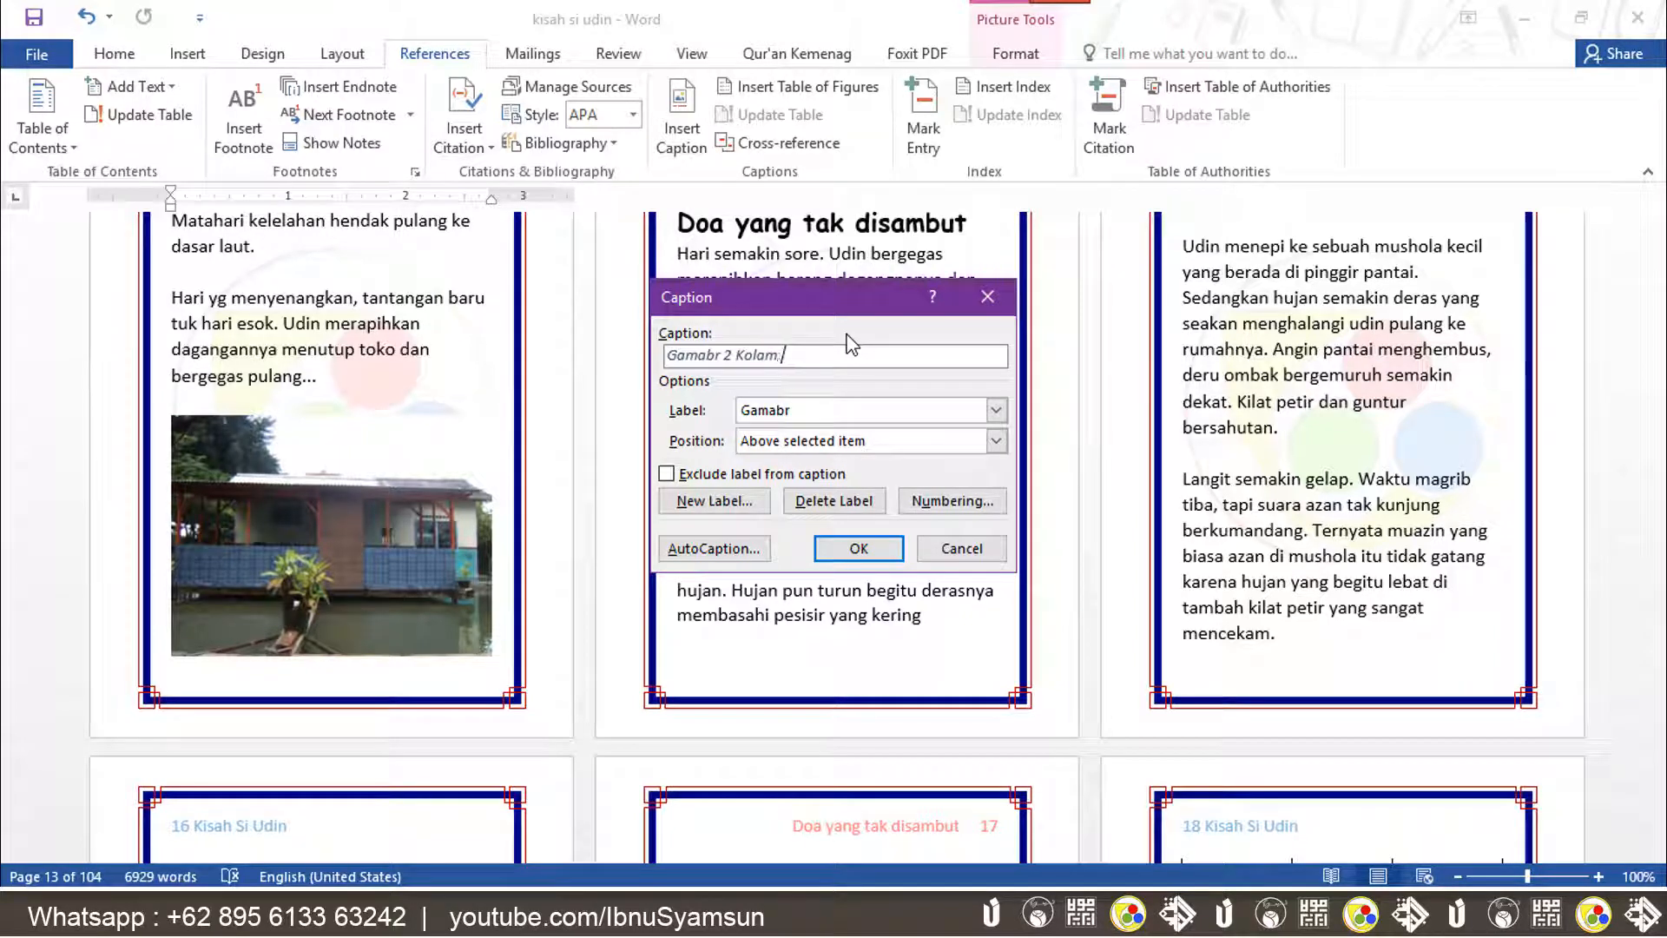
pyautogui.write(' Ikan ')
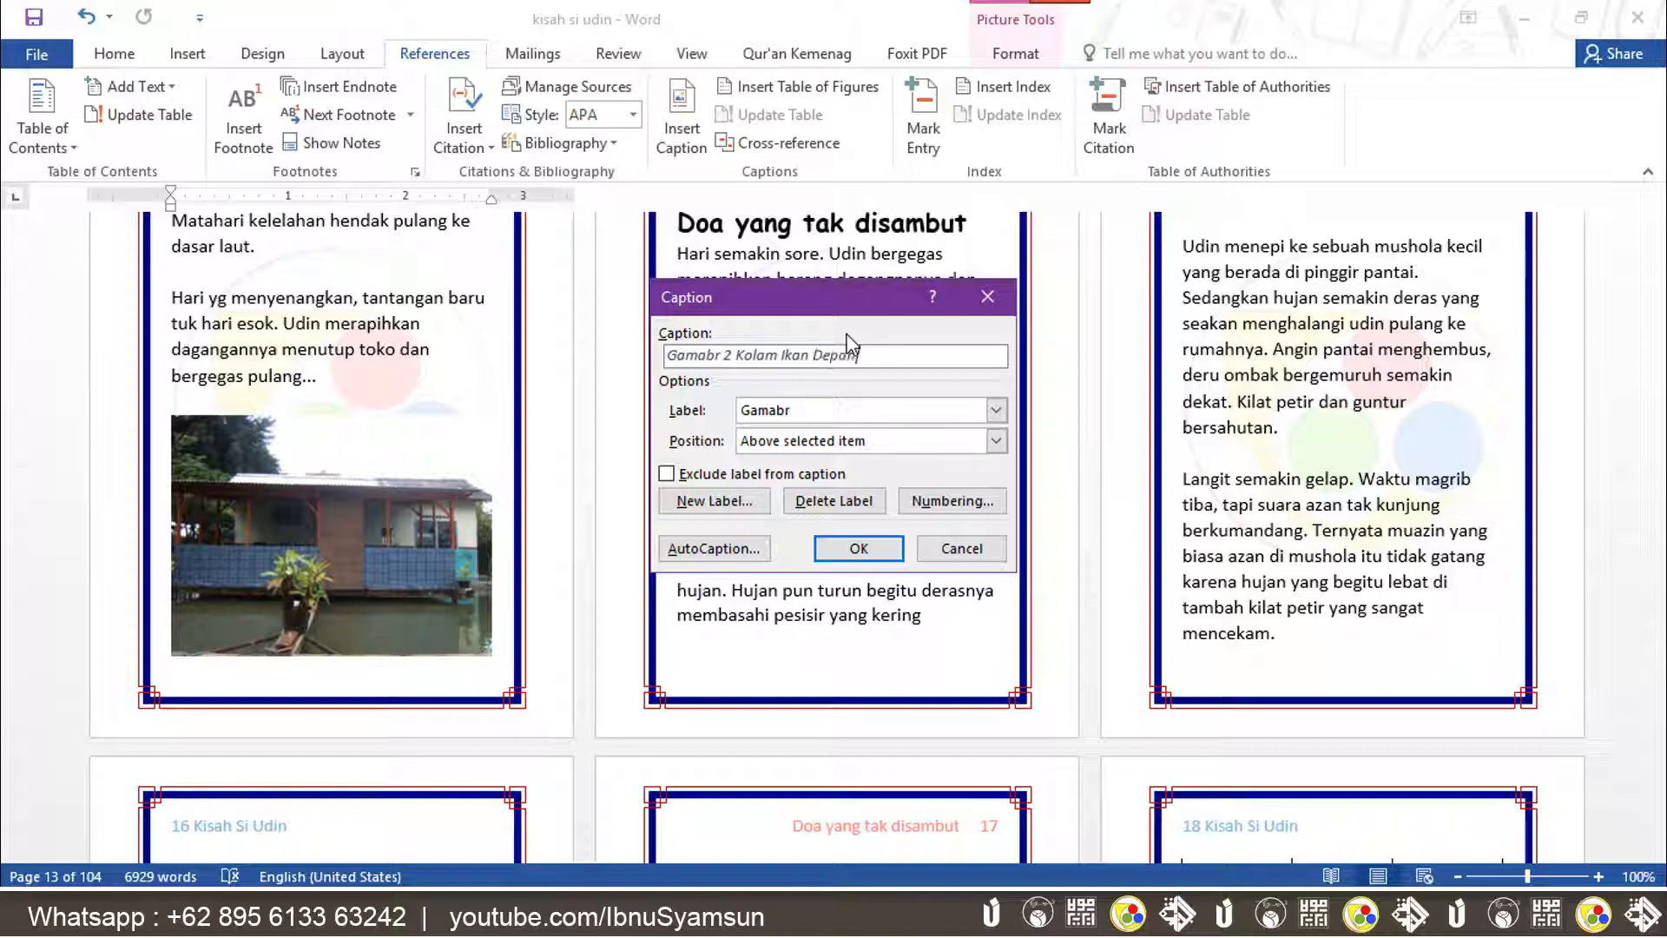
pyautogui.write('Depan')
pyautogui.click(847, 334)
pyautogui.click(853, 551)
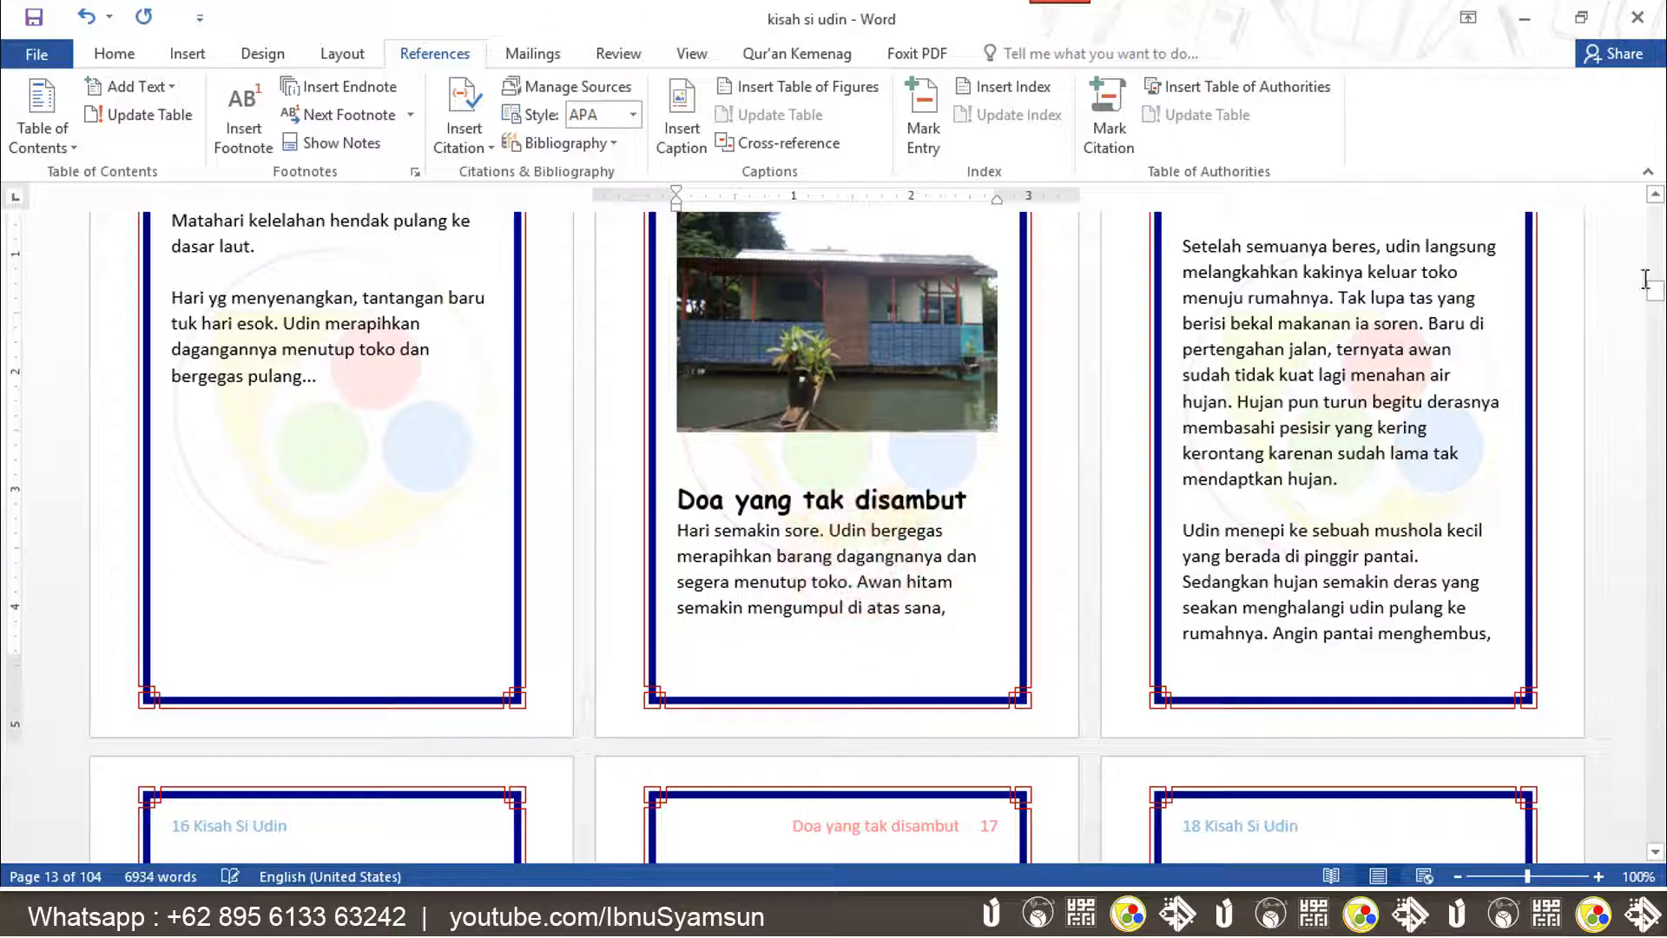
# Insert the caption "Gamabr 3 kantor depan" above the red door picture preceding the heading Udin ikut talim.
pyautogui.moveTo(1655, 295); pyautogui.dragTo(1655, 291)
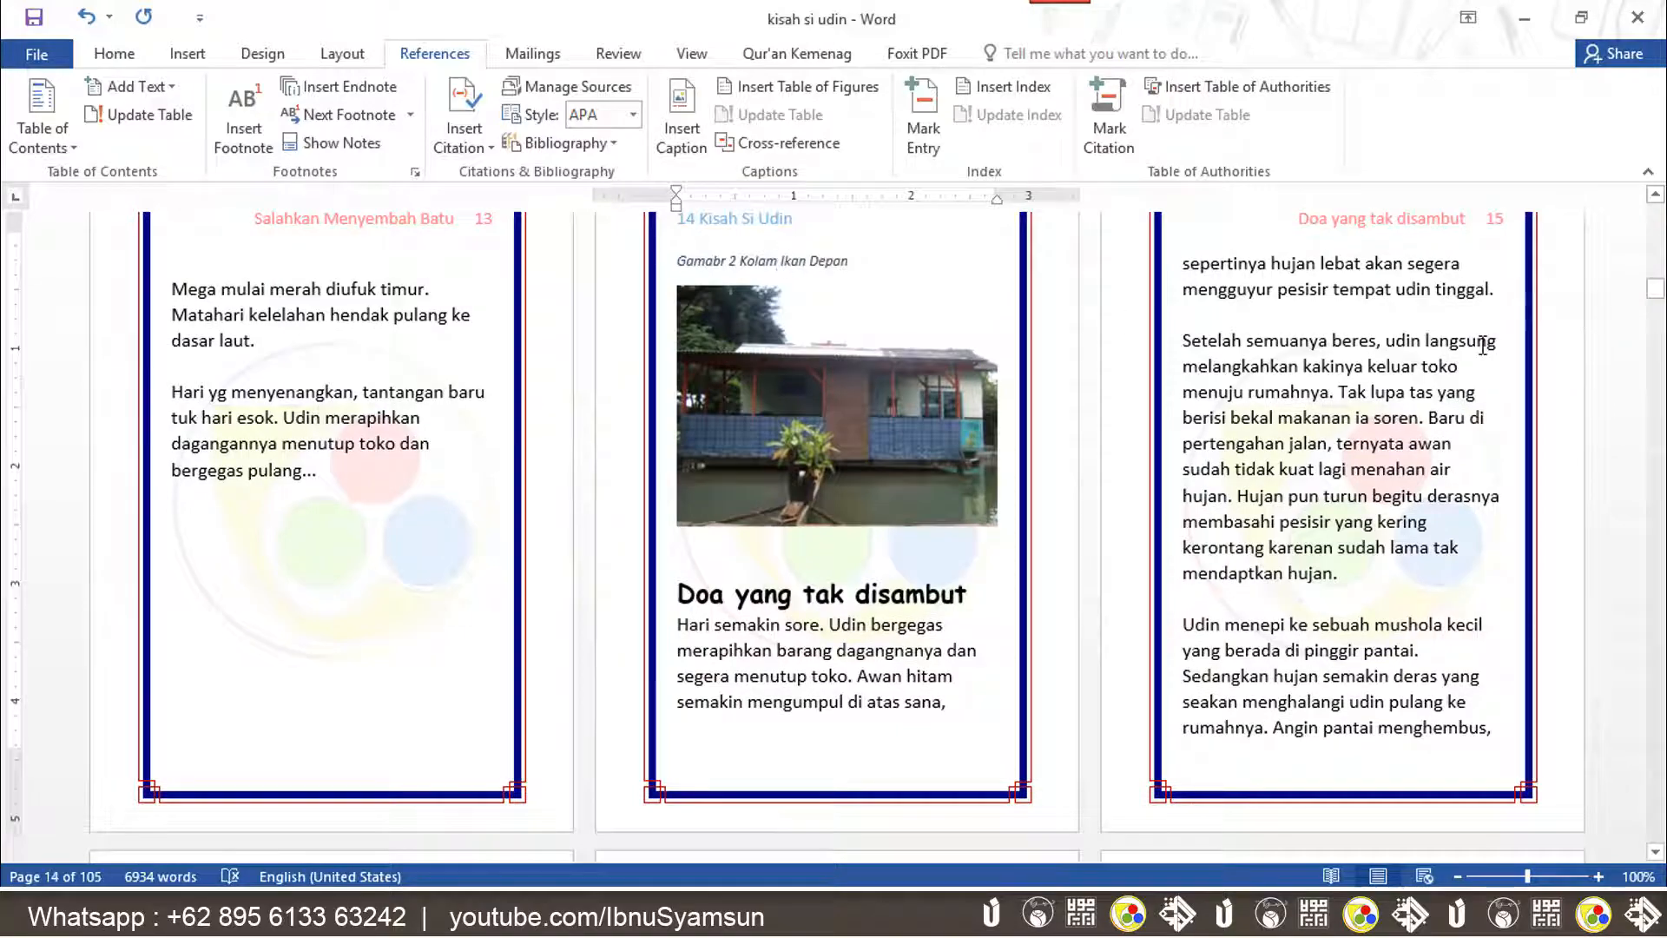
pyautogui.moveTo(1658, 293); pyautogui.dragTo(1661, 325)
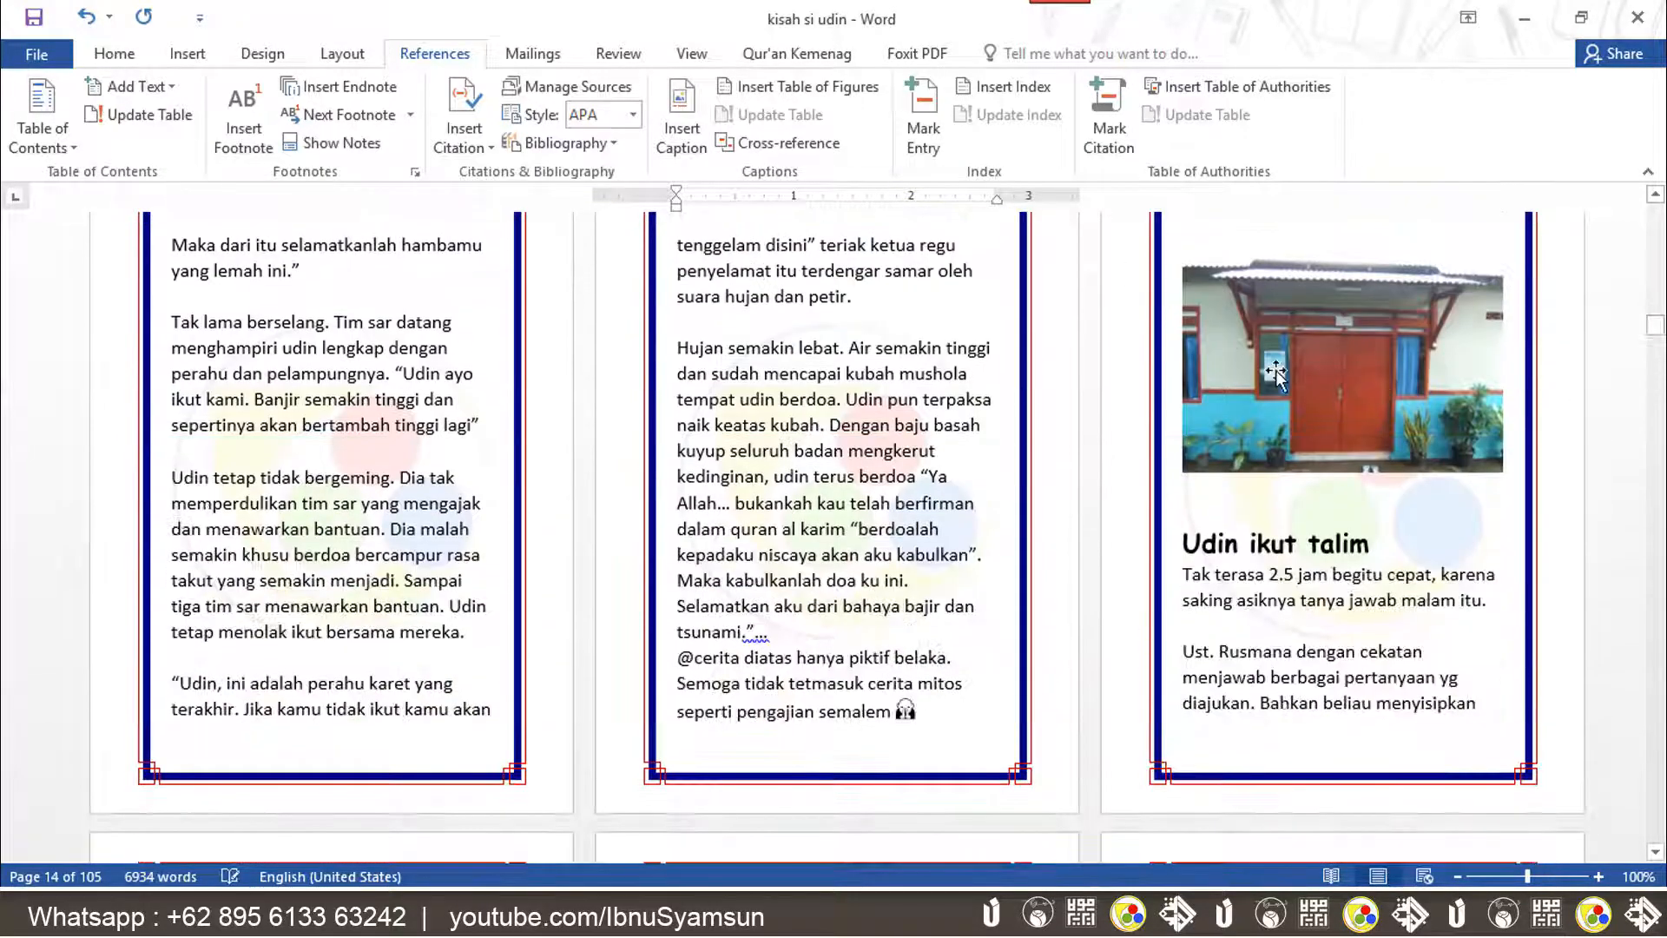
pyautogui.click(1275, 373)
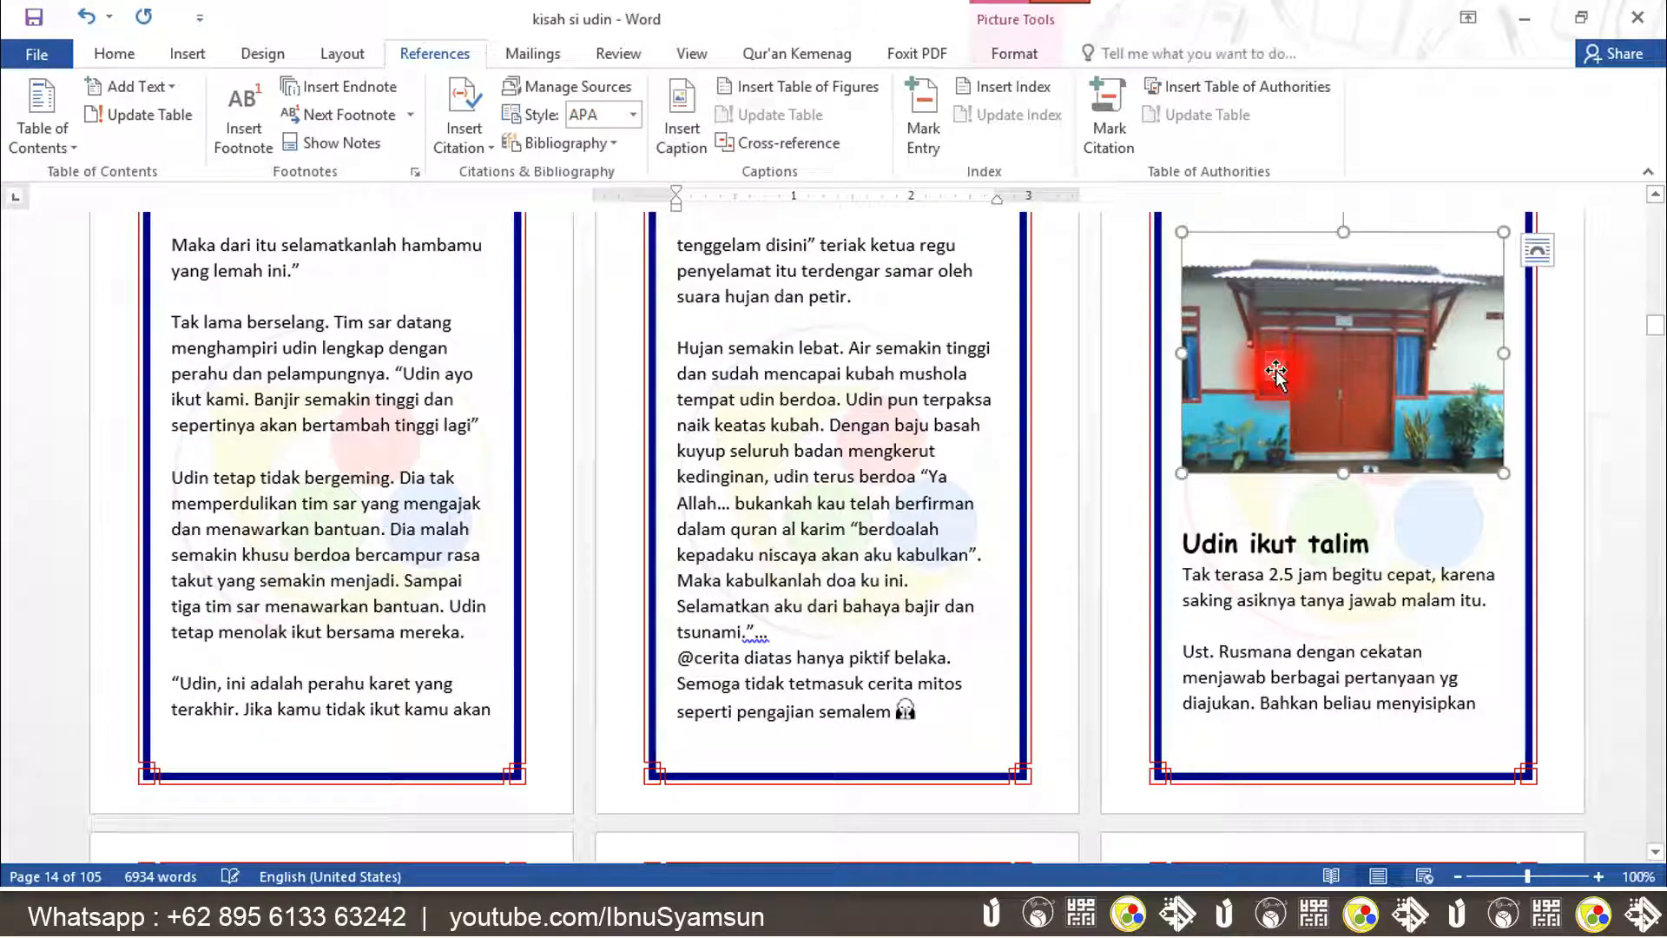
pyautogui.click(682, 121)
pyautogui.write('kantor depan')
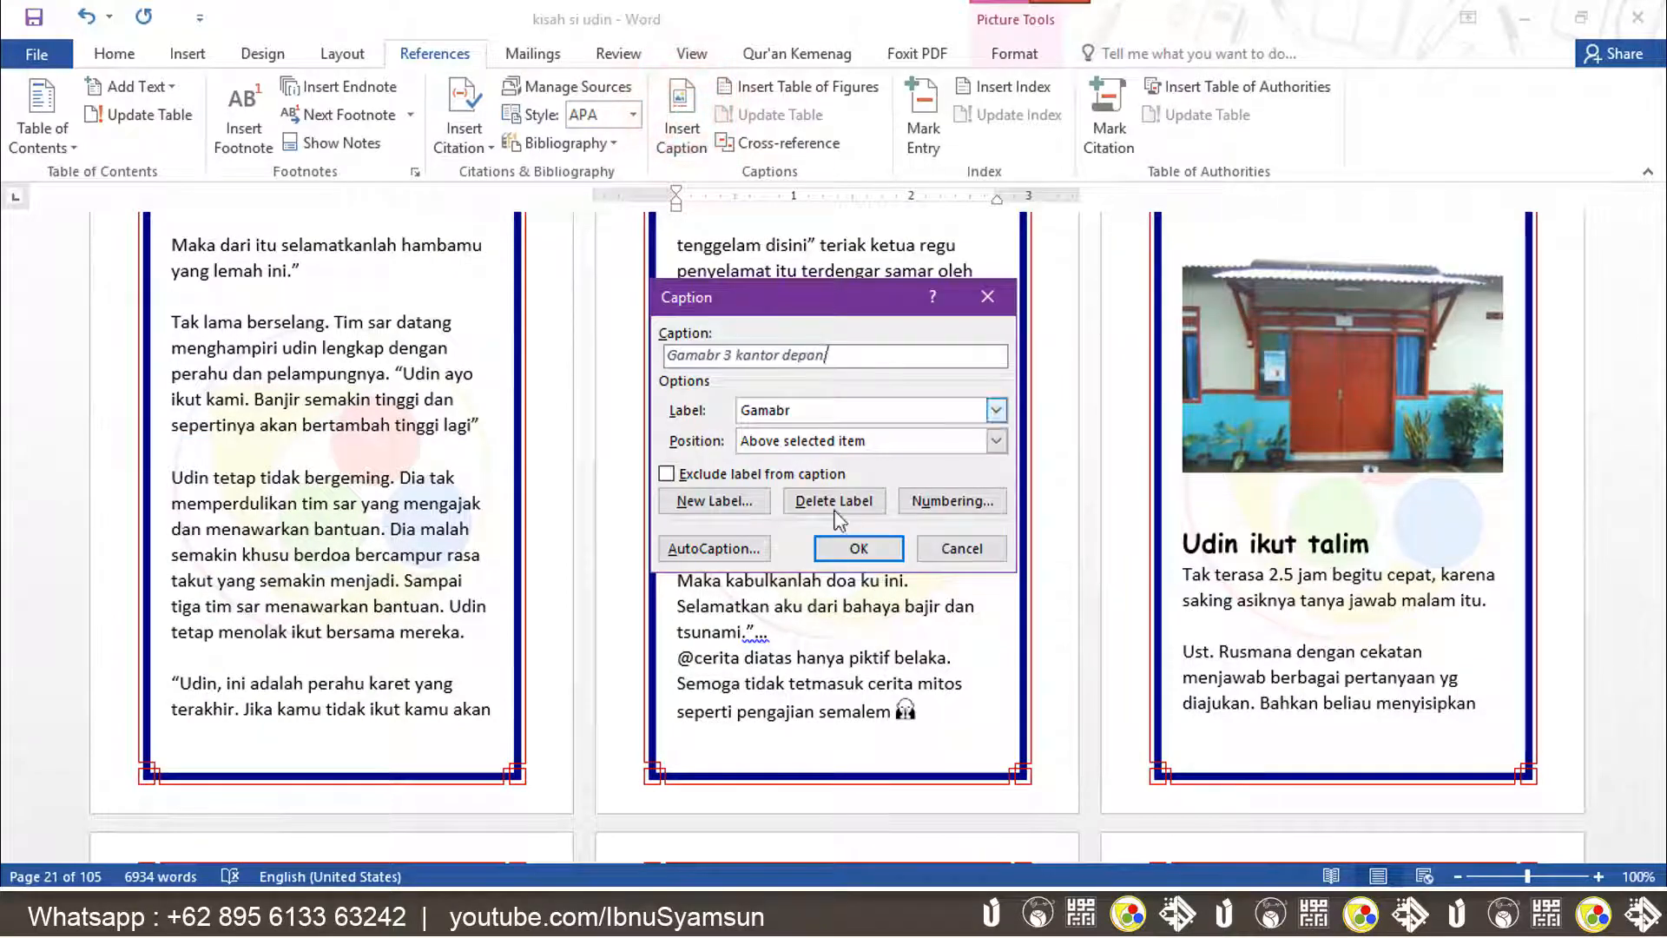
pyautogui.click(851, 542)
# Insert the caption "Gamabr 4 Bakar Jagung" above the roasted corn picture preceding the heading Keyakinan mempengaruhi Badan.
pyautogui.moveTo(1662, 325)
pyautogui.mouseDown()
pyautogui.moveTo(1662, 838)
pyautogui.moveTo(1661, 202)
pyautogui.mouseUp()
pyautogui.click(280, 511)
pyautogui.click(682, 121)
pyautogui.write('Bakar Jagung')
pyautogui.click(851, 542)
# Insert the caption "Gamabr 5 Dapur utama" above the picture that follows the roasted corn picture.
pyautogui.click(837, 260)
pyautogui.click(682, 122)
pyautogui.write('Dapur utama')
pyautogui.click(859, 548)
# Start a table of figures on the line below the DAFTAR GAMBAR heading, using the caption label Gamabr.
pyautogui.click(958, 471)
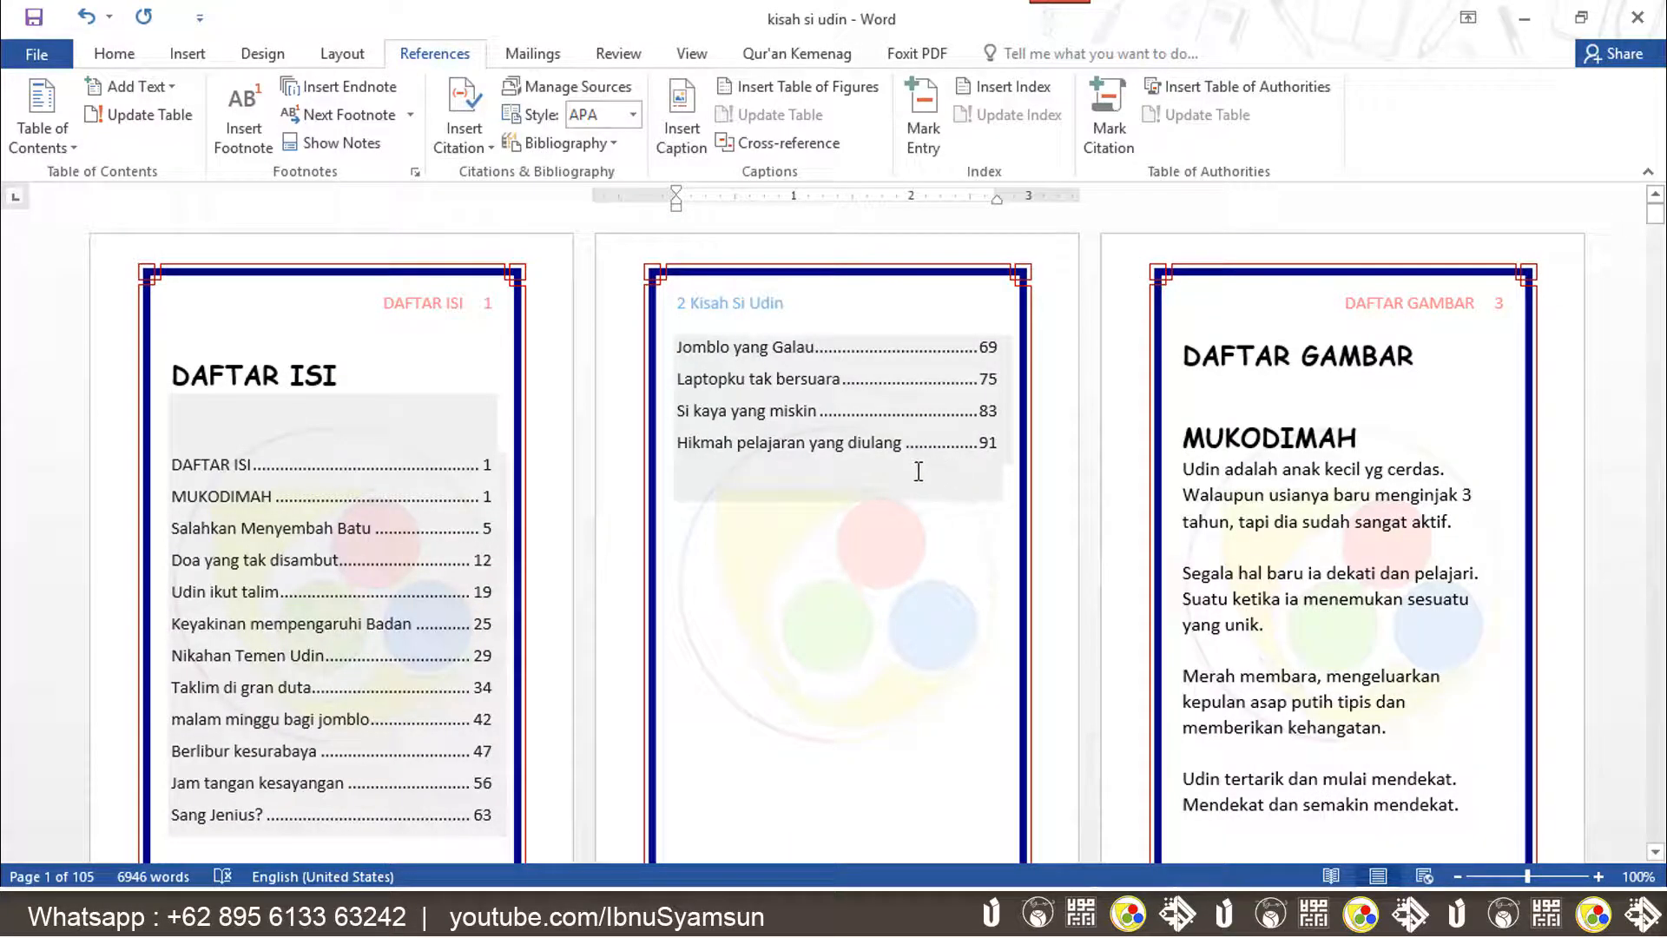
pyautogui.click(1459, 377)
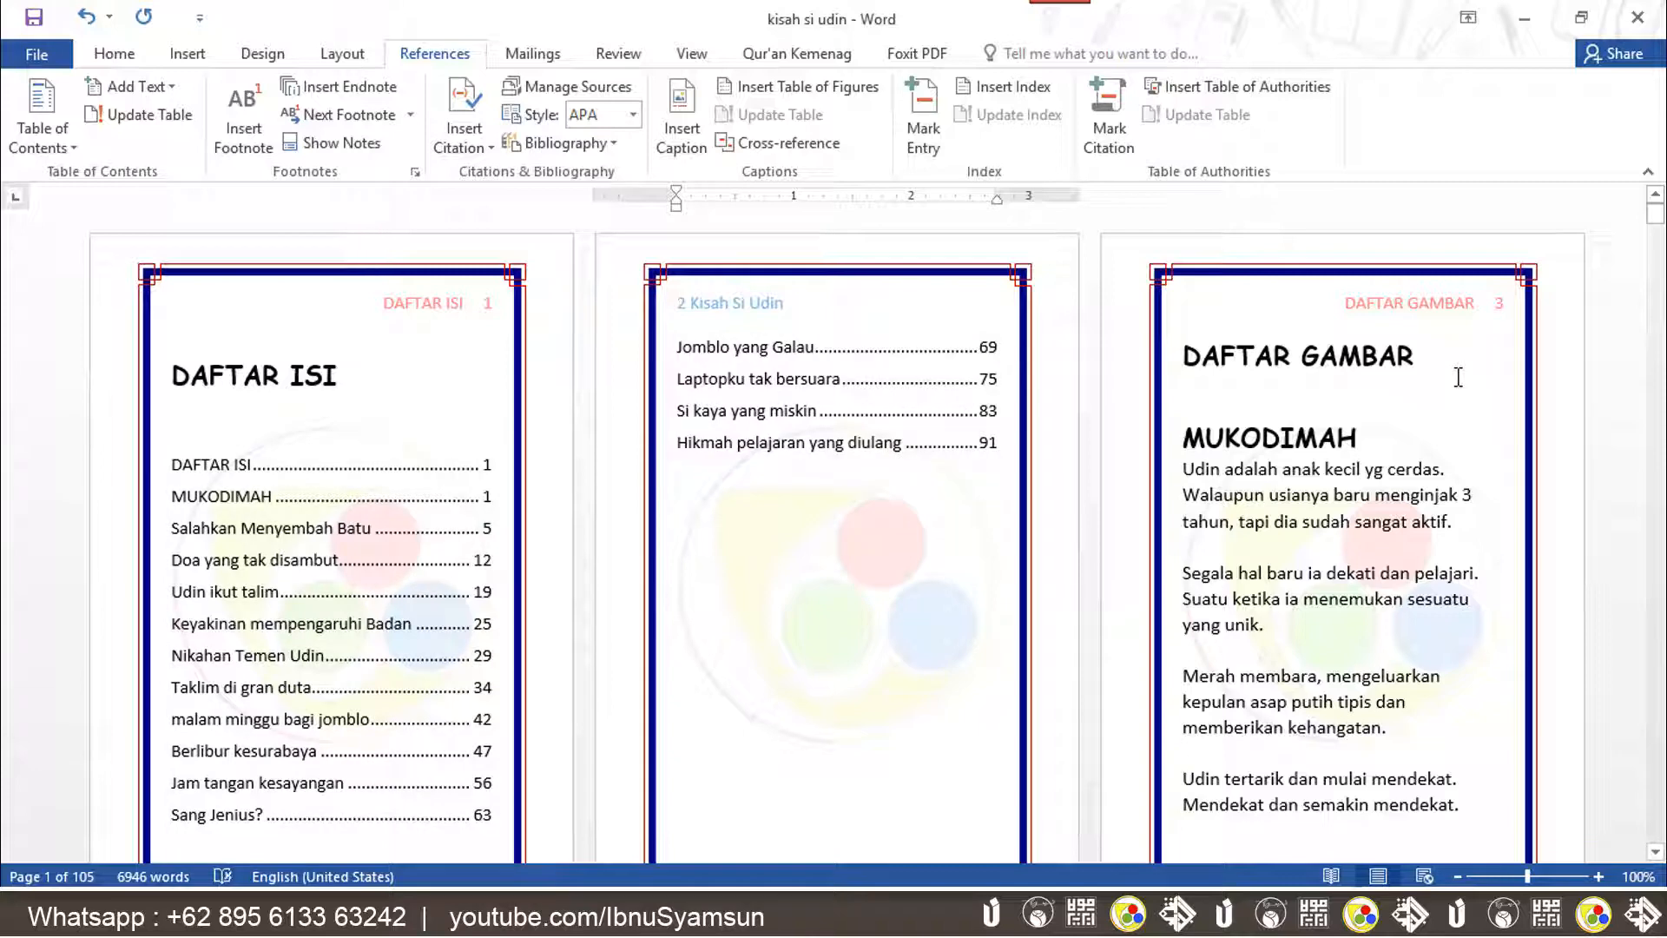
pyautogui.click(1439, 357)
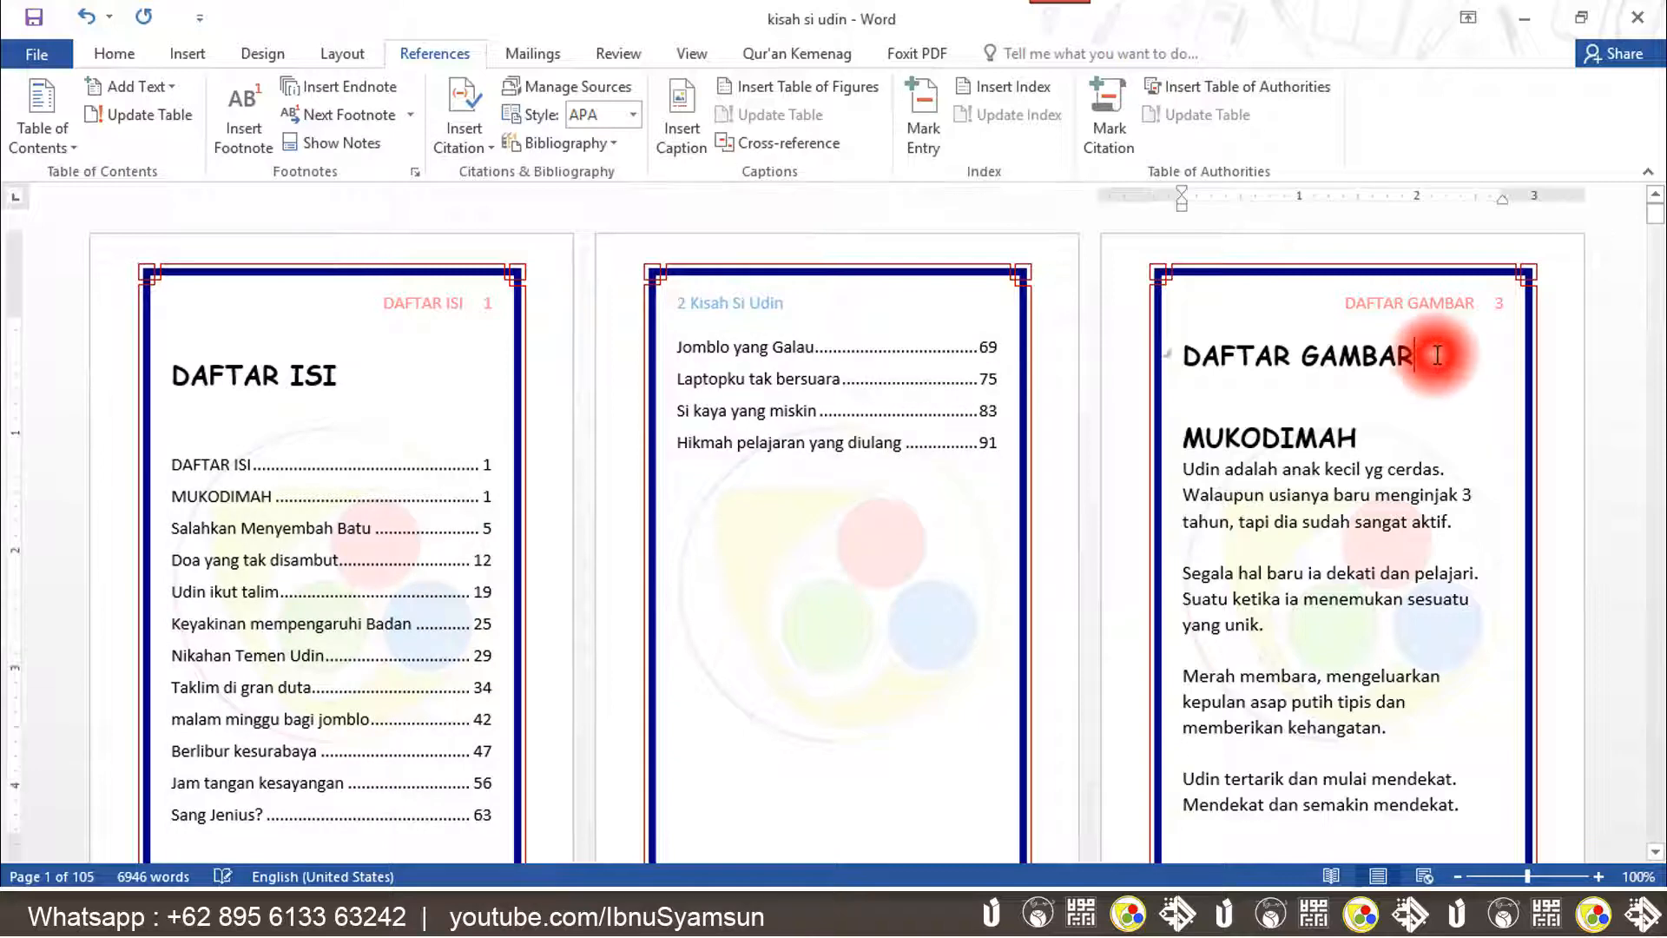
pyautogui.click(1214, 388)
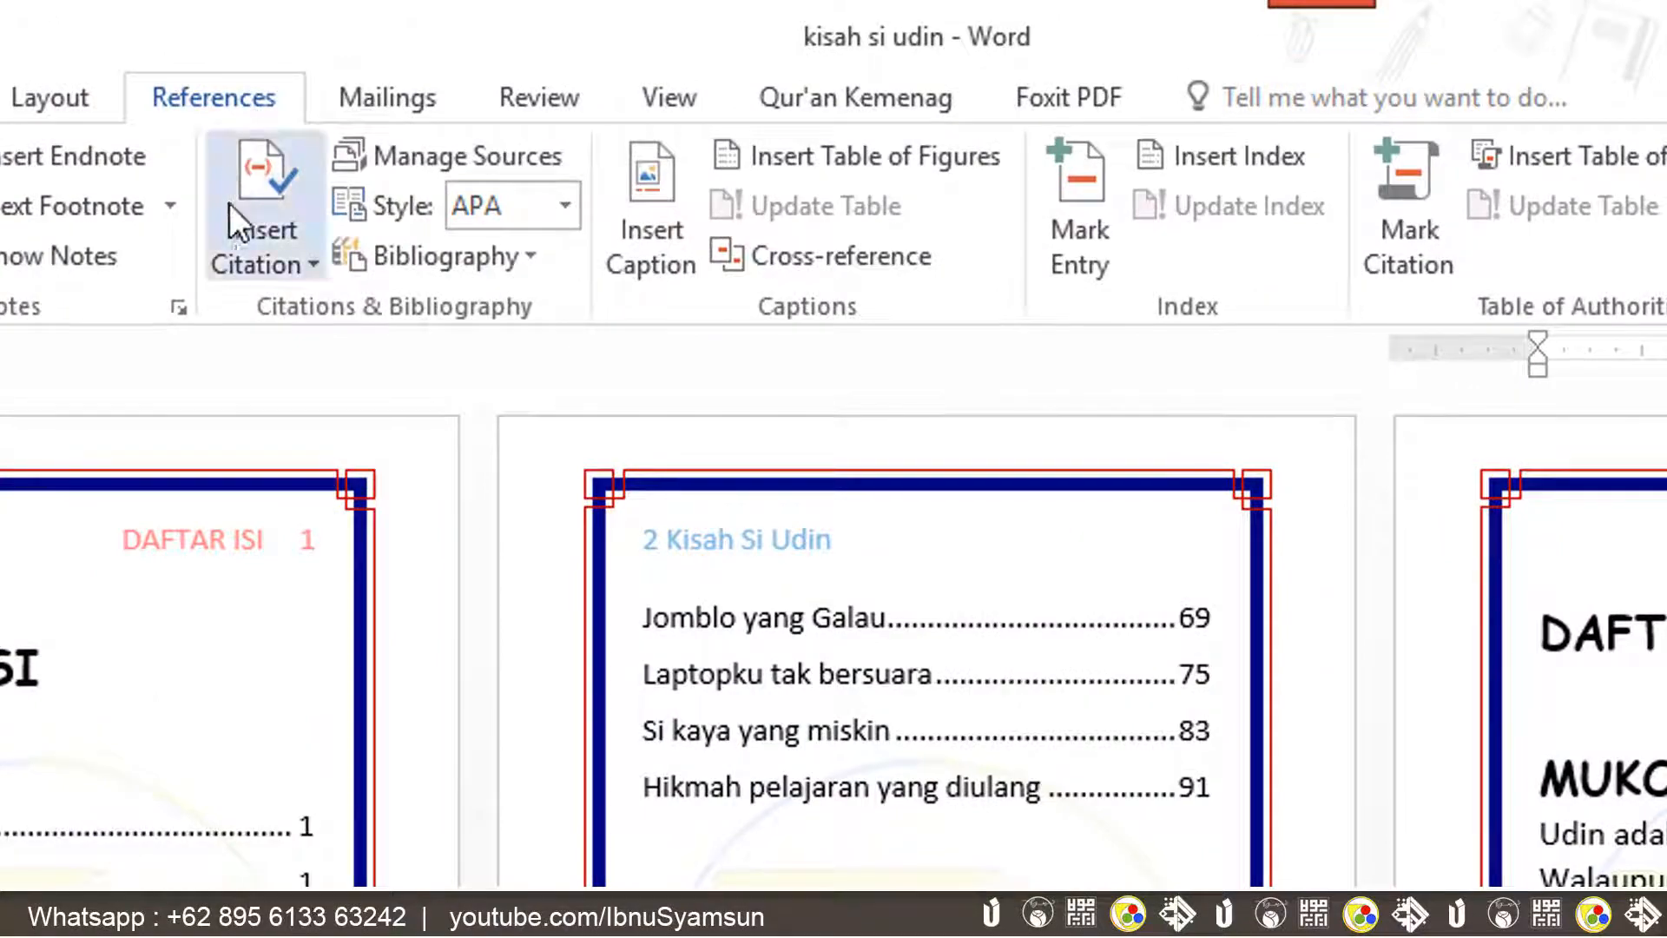
pyautogui.click(947, 164)
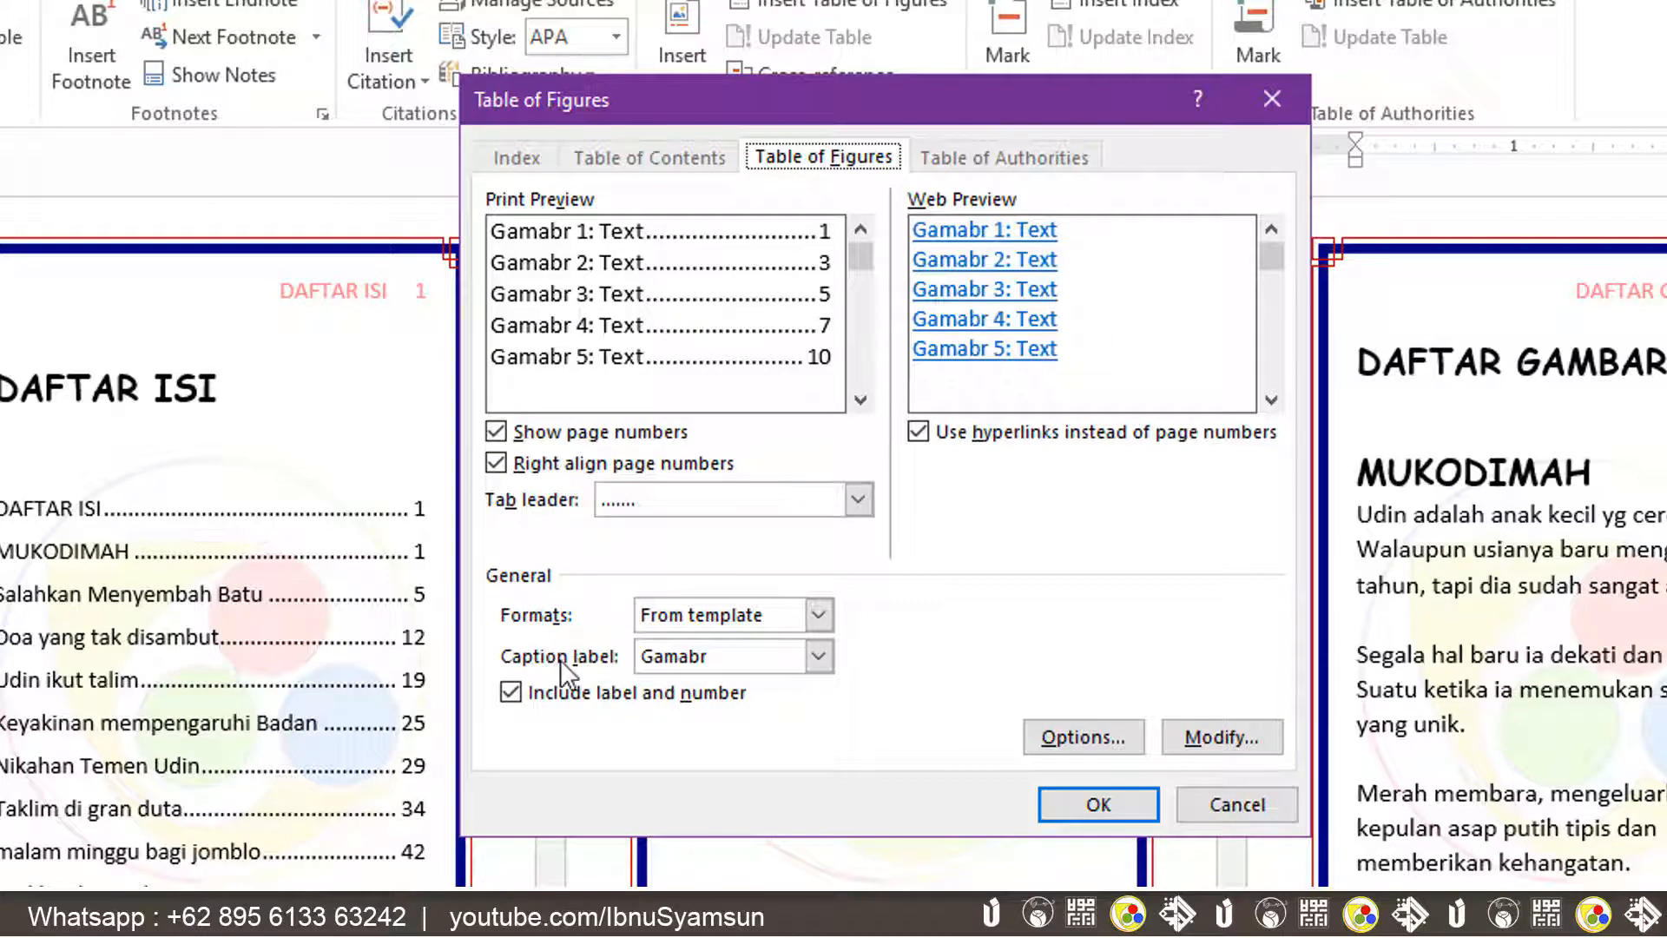
pyautogui.click(816, 663)
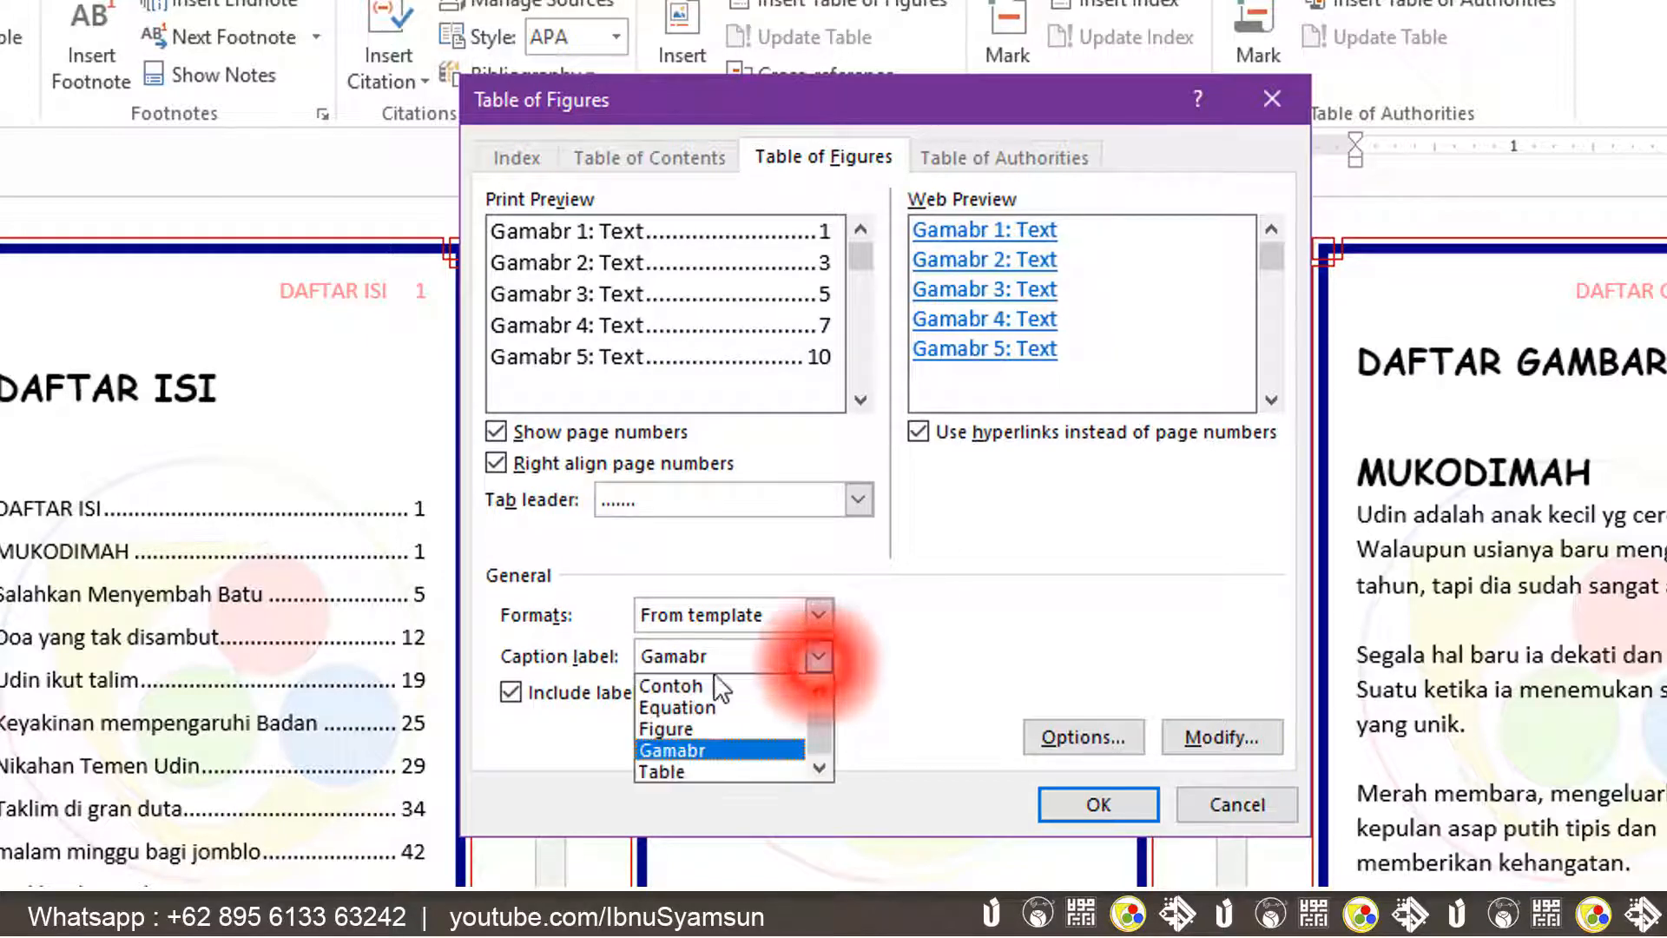
pyautogui.click(715, 745)
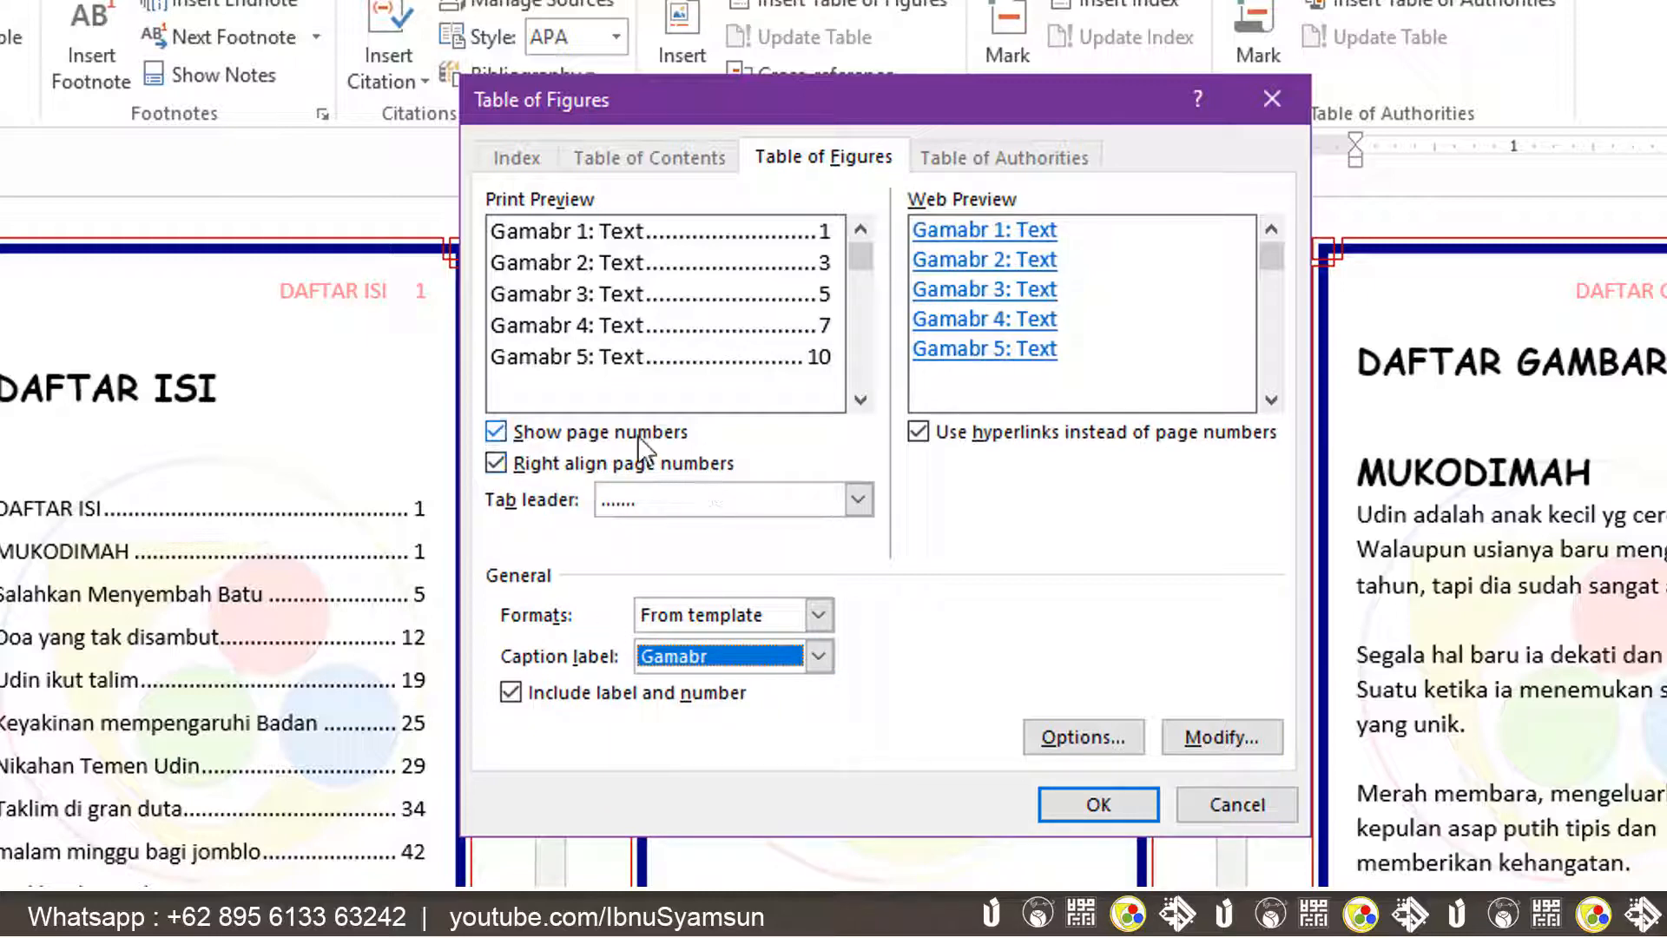
# Preview the figure list without page numbers and turn the page numbers back on.
pyautogui.click(497, 432)
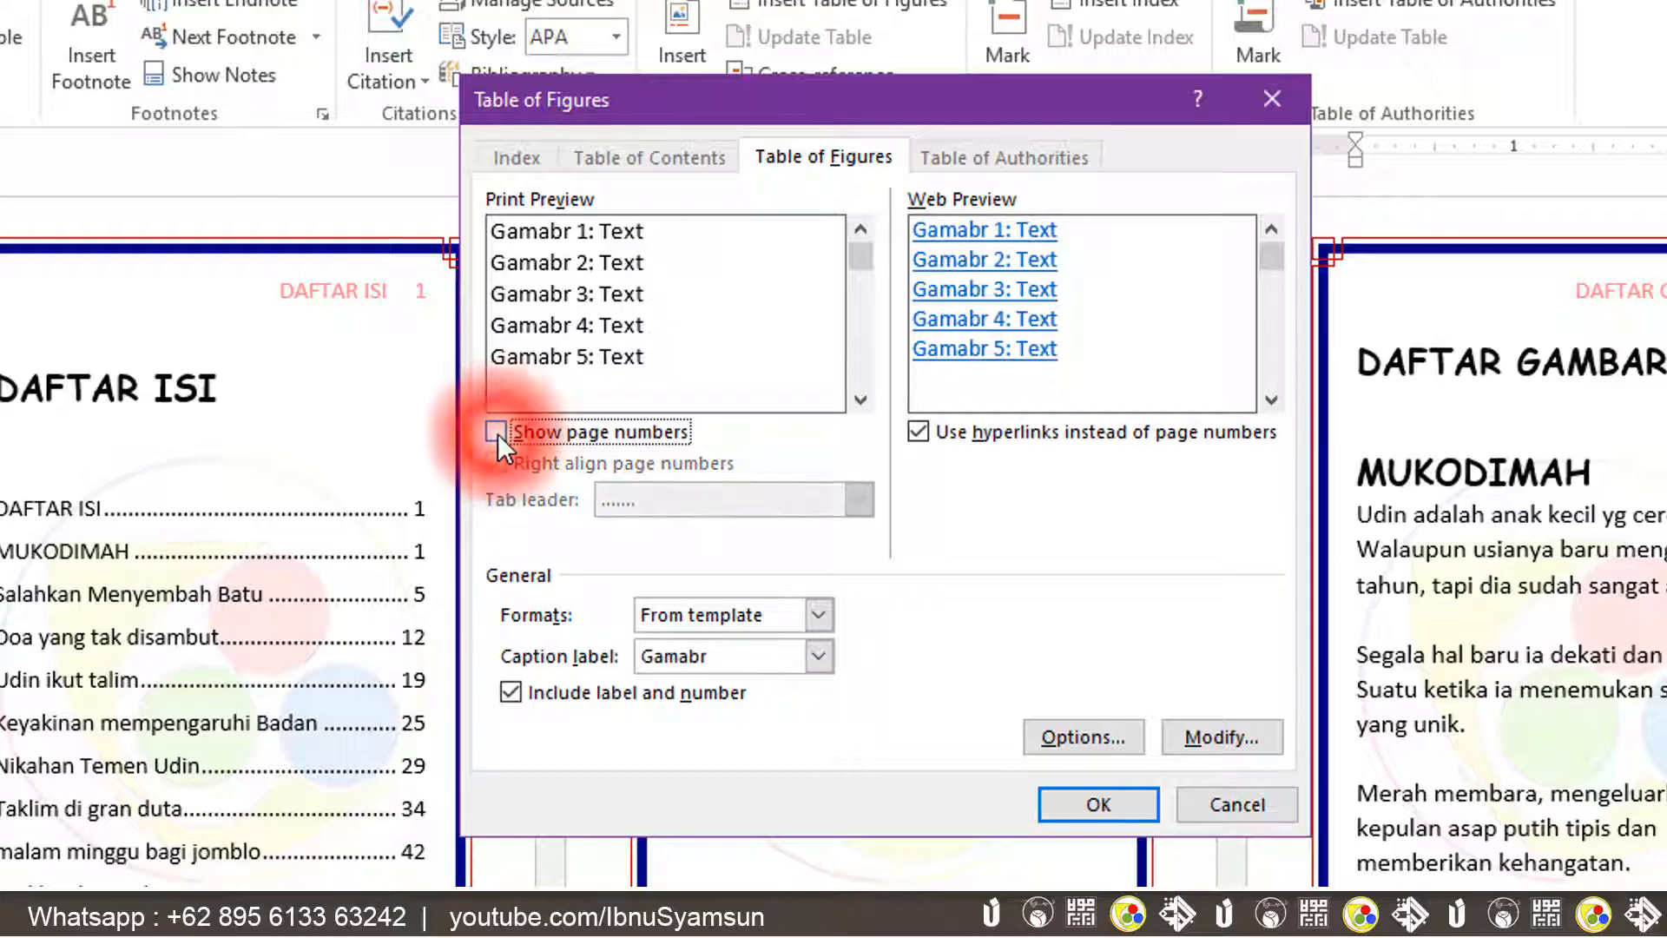
pyautogui.click(496, 433)
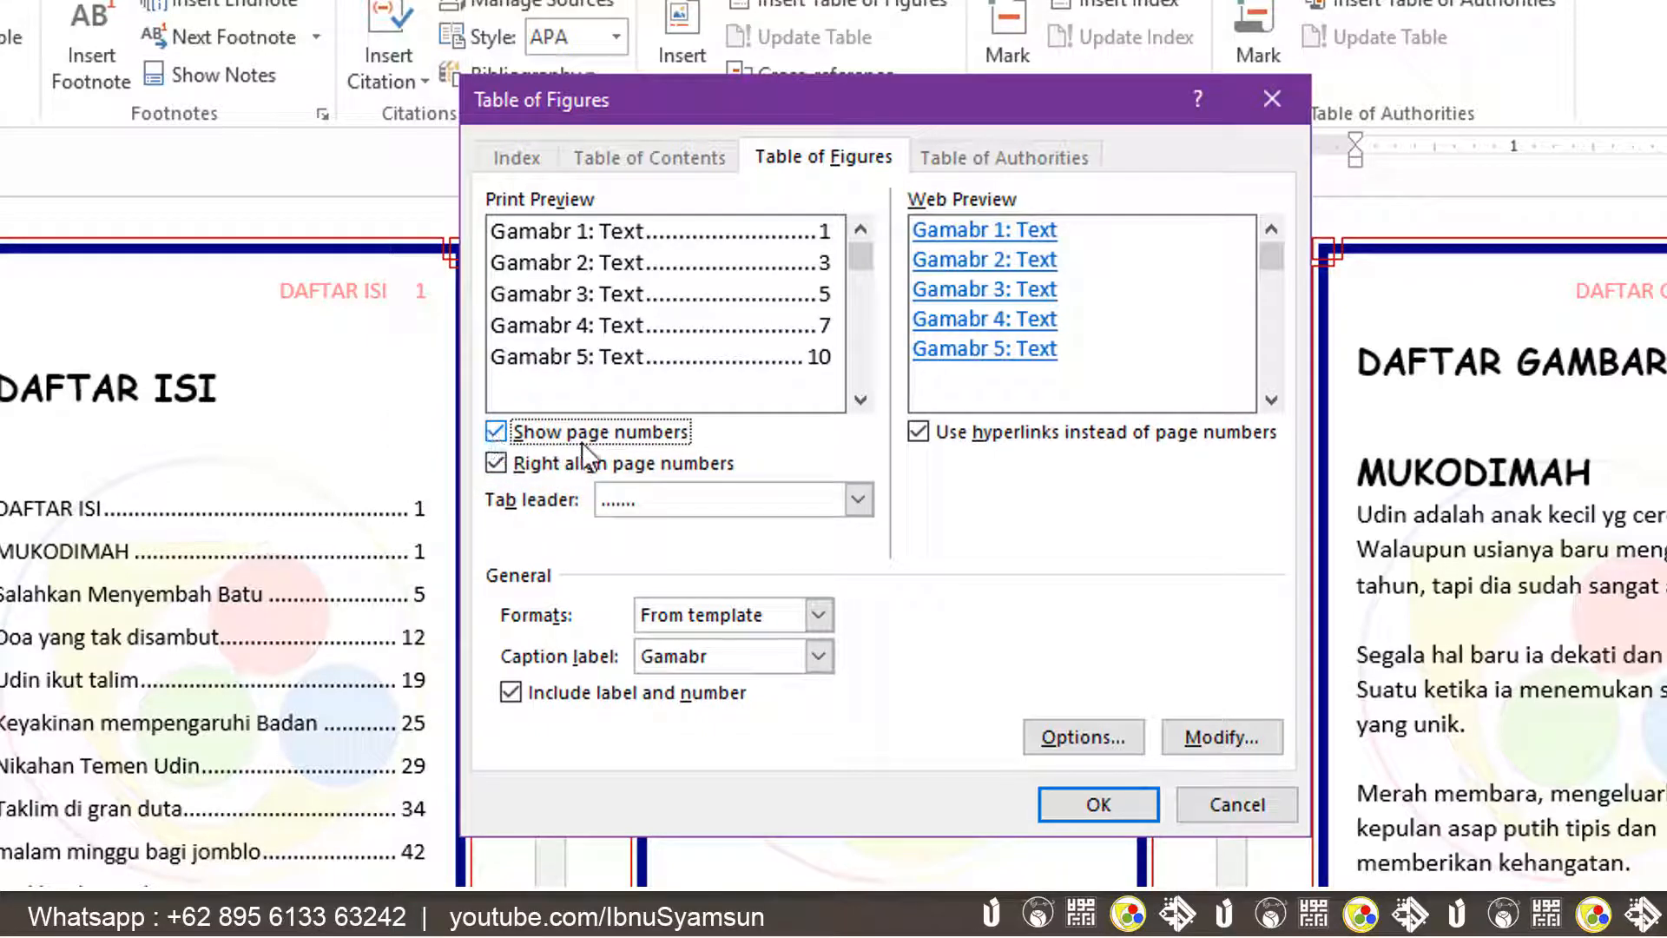
pyautogui.click(496, 432)
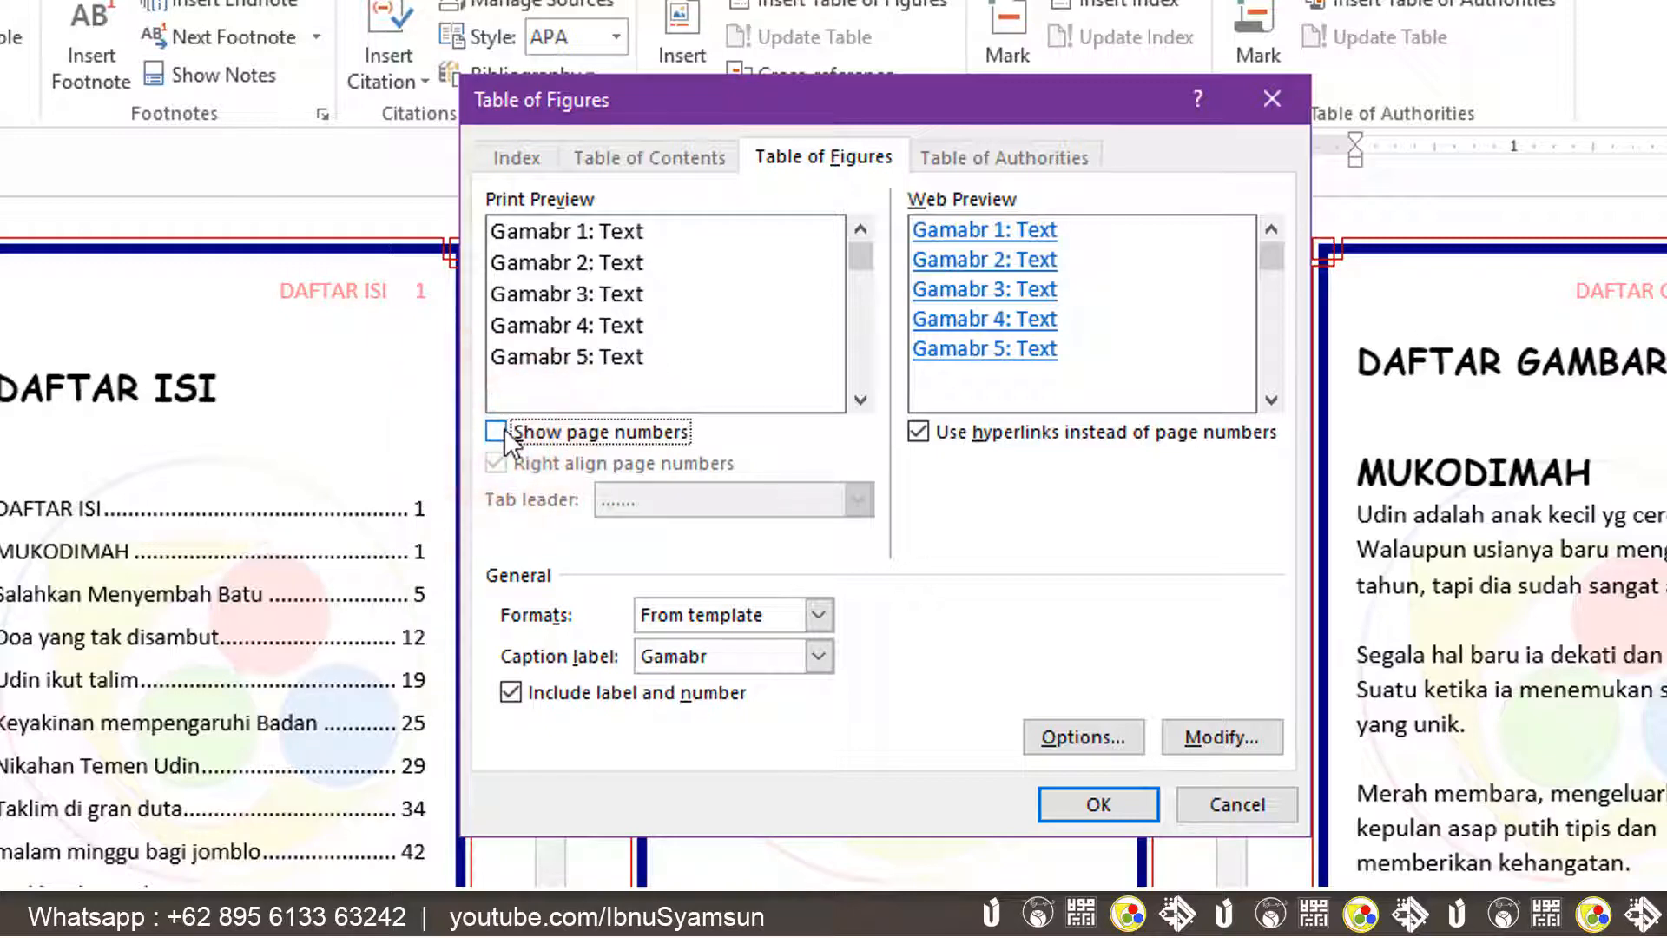
pyautogui.click(502, 431)
# Preview the figure list without a tab leader and without label and number, restoring the dotted leader and the labels.
pyautogui.click(726, 502)
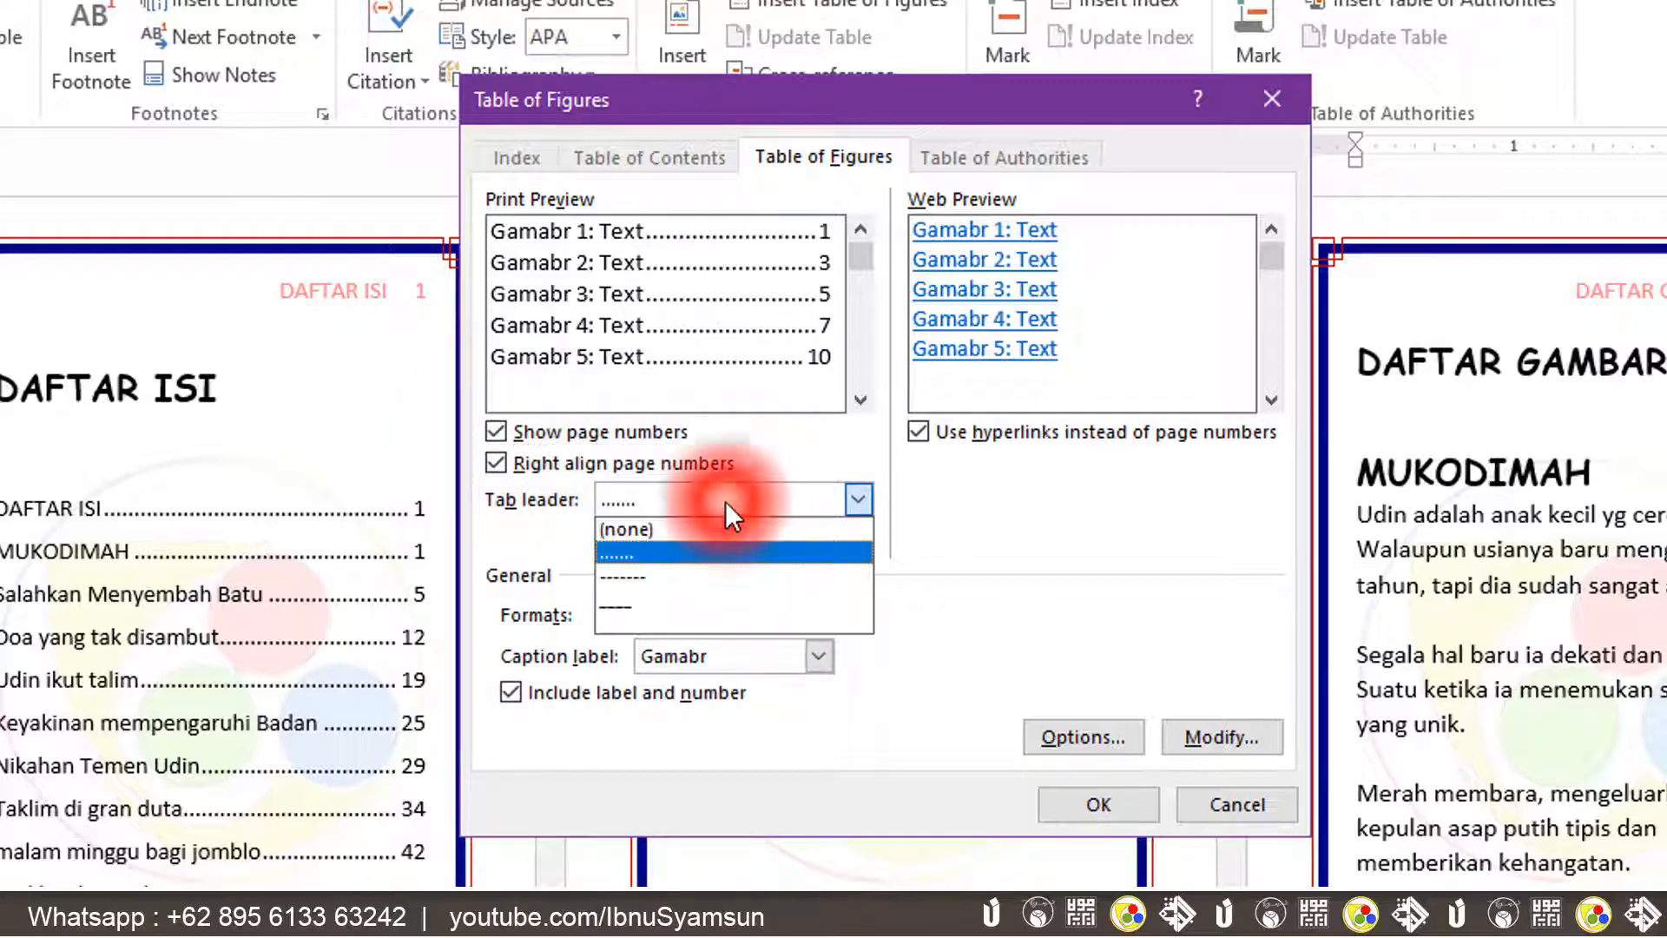
pyautogui.click(709, 531)
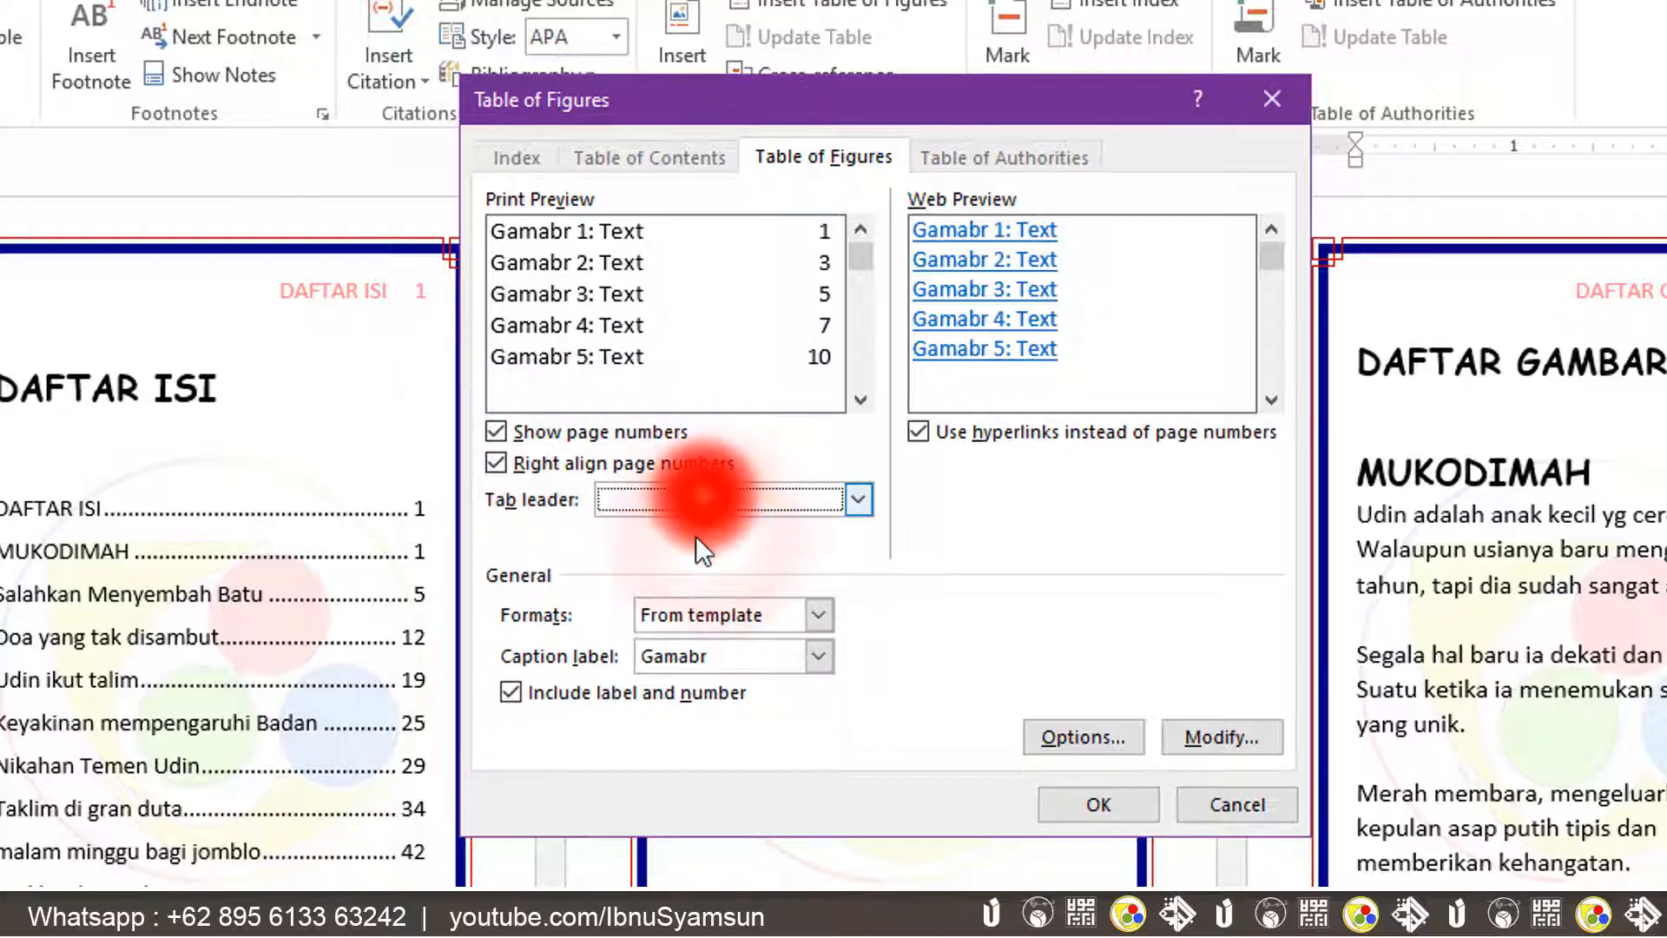
pyautogui.click(689, 497)
pyautogui.click(671, 556)
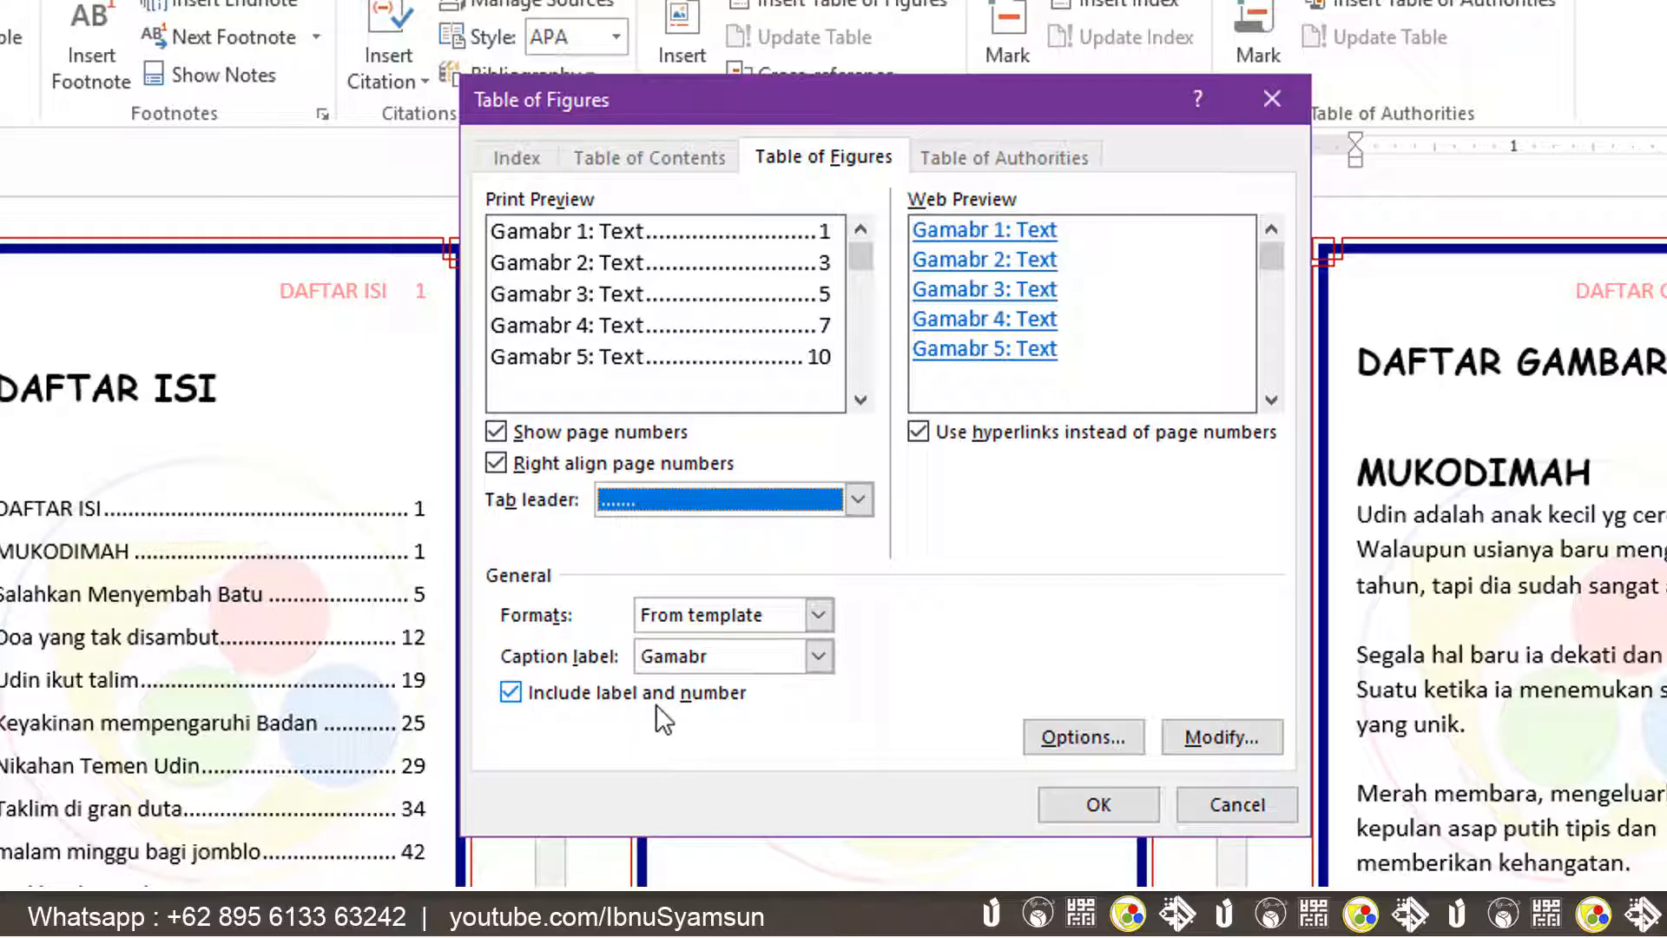
pyautogui.click(514, 690)
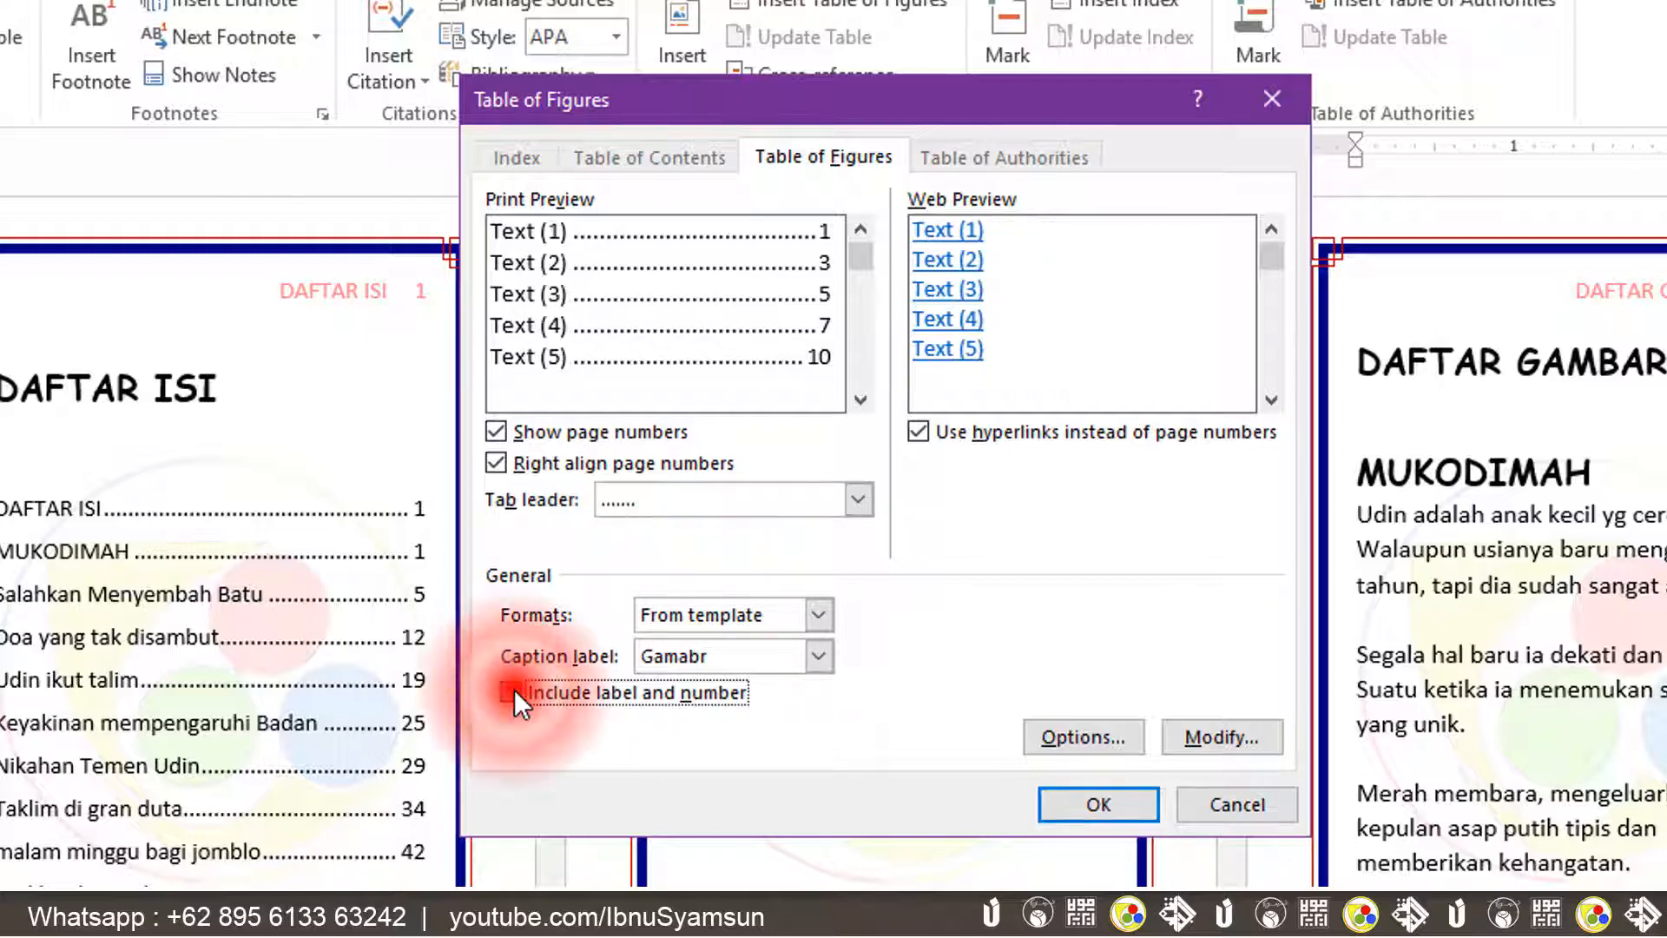
pyautogui.click(514, 690)
# Insert the figure list under DAFTAR GAMBAR and follow its Gamabr 4 Bakar Jagung entry to the picture.
pyautogui.click(1107, 803)
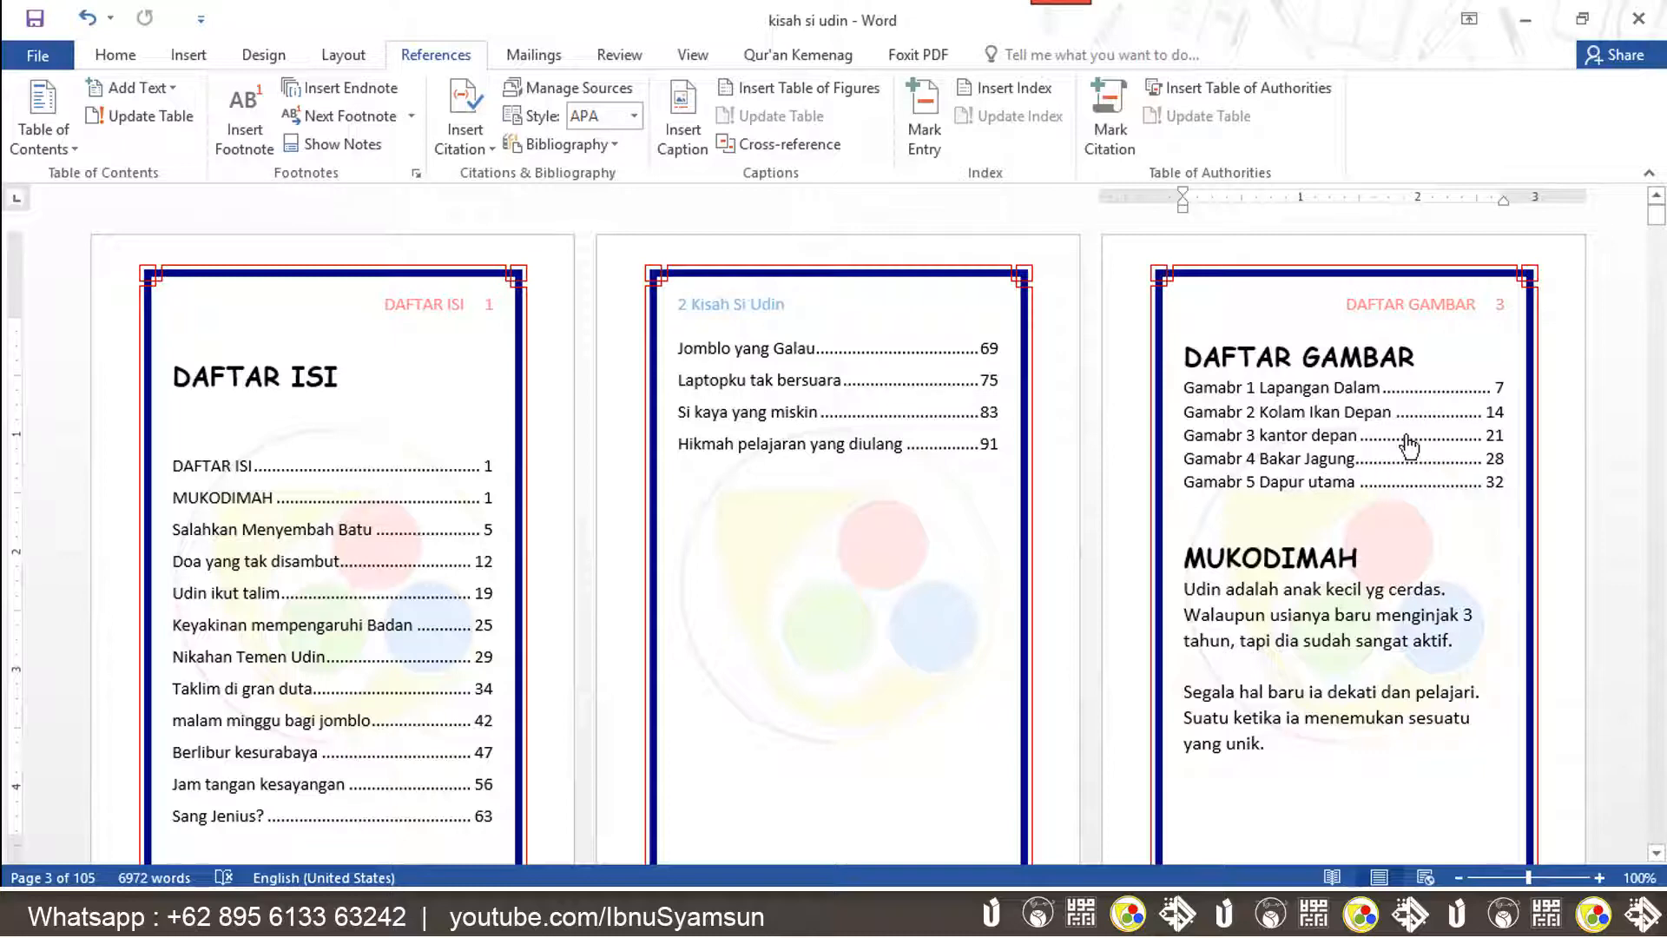
pyautogui.keyDown('ctrl'); pyautogui.click(1355, 472); pyautogui.keyUp('ctrl')
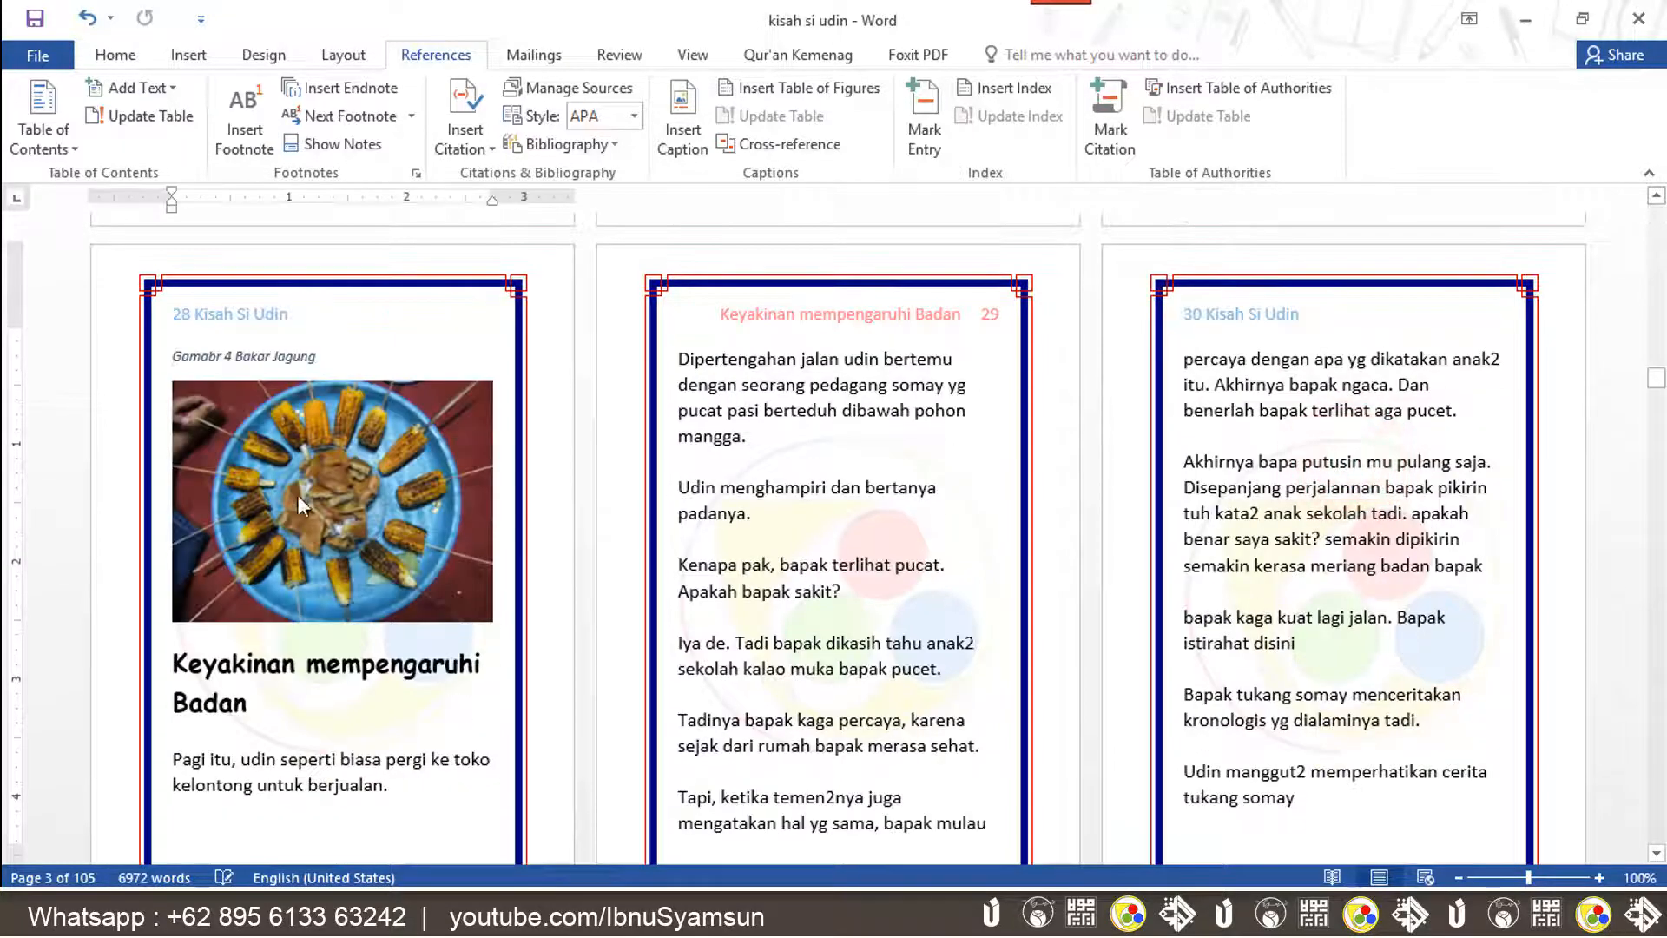